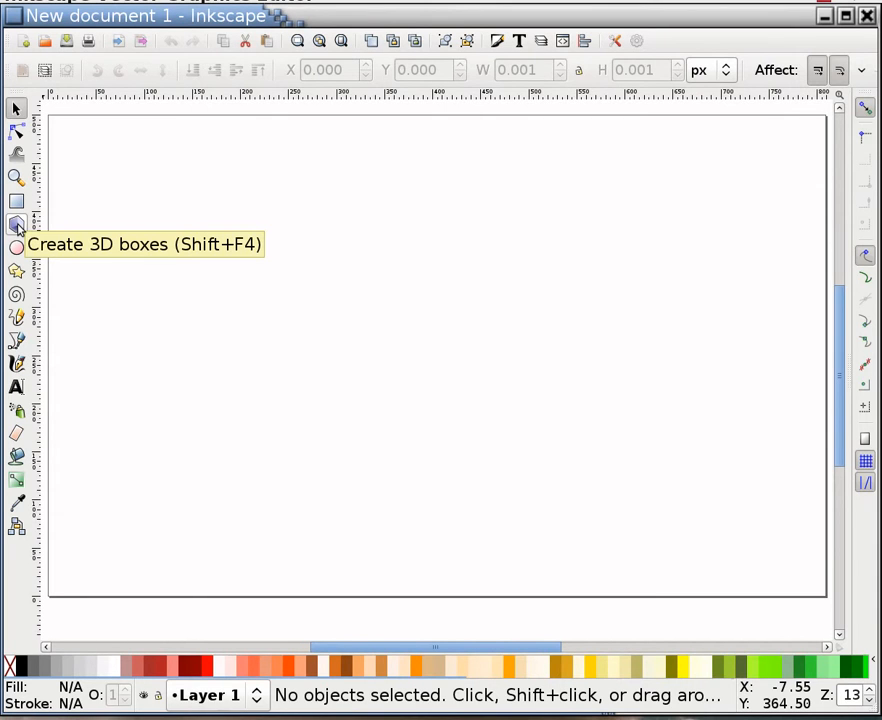
# Draw a 3D box about 191 × 253 px and try toggling its Y, X and Z vanishing points between finite and infinite
pyautogui.click(17, 227)
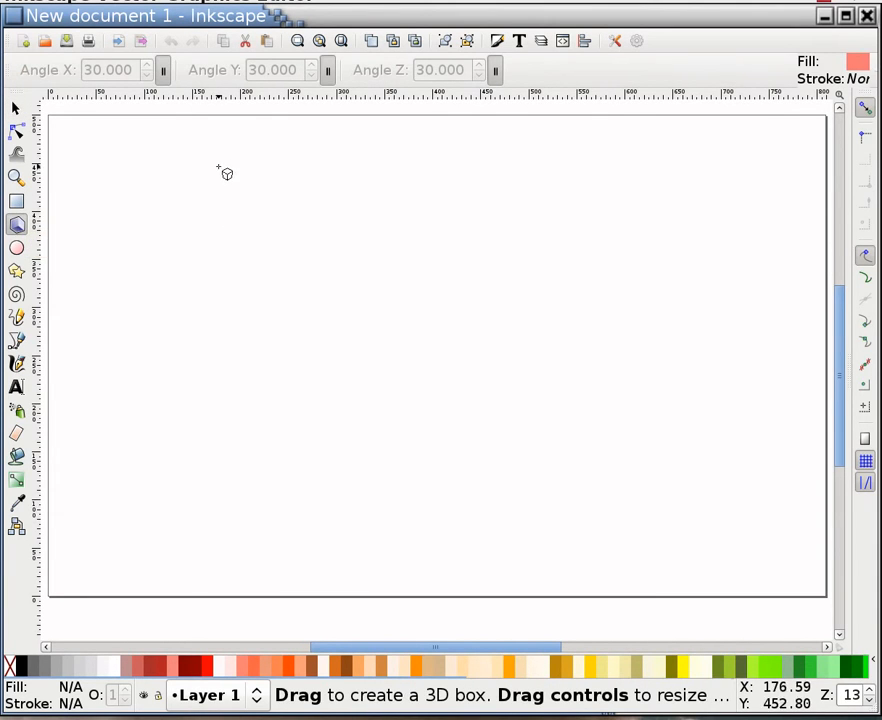
pyautogui.moveTo(246, 242); pyautogui.dragTo(352, 425)
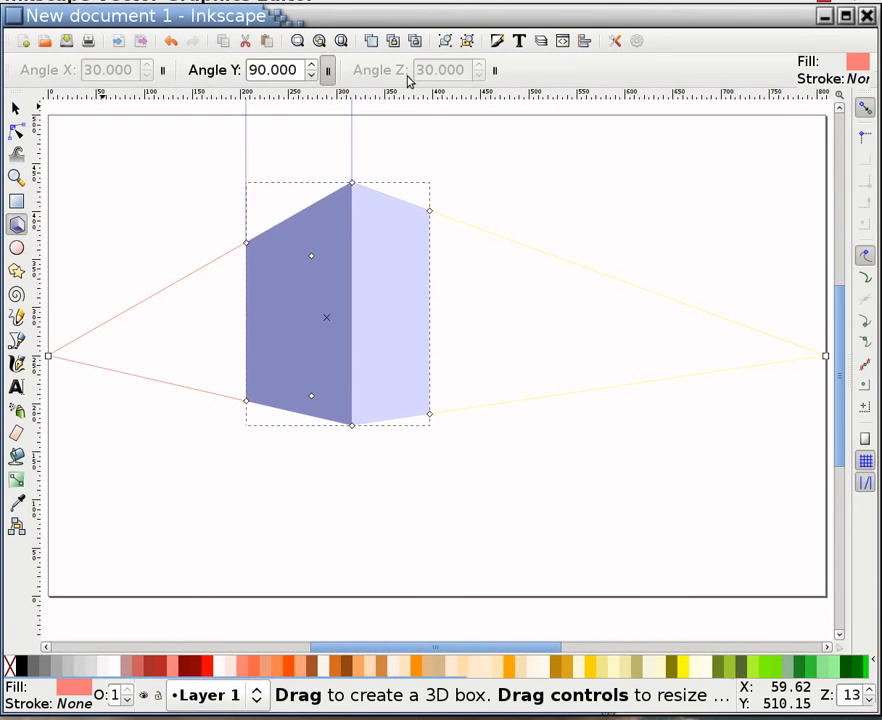
pyautogui.click(328, 70)
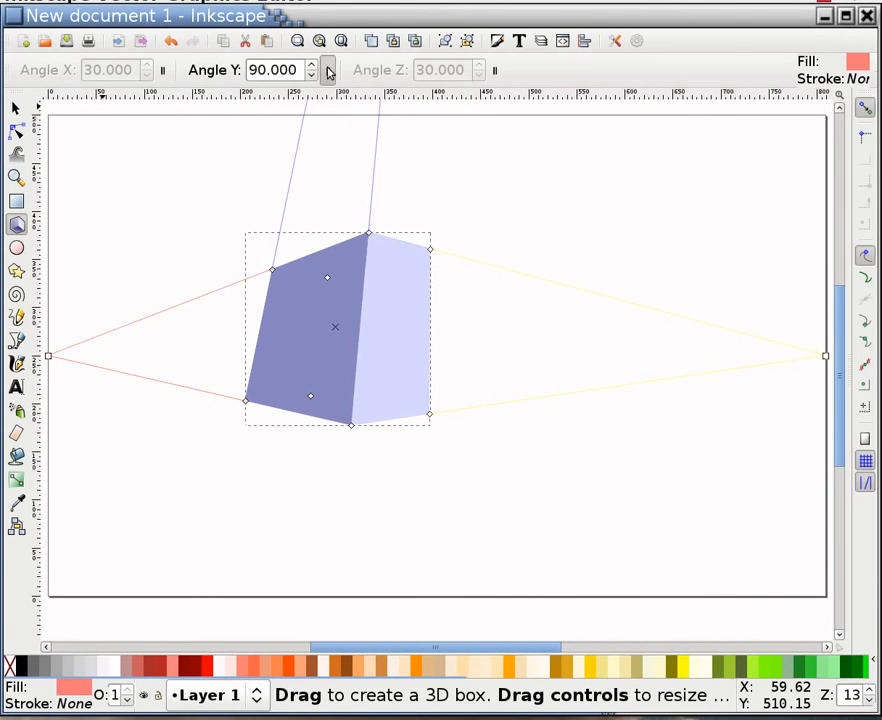
pyautogui.click(326, 70)
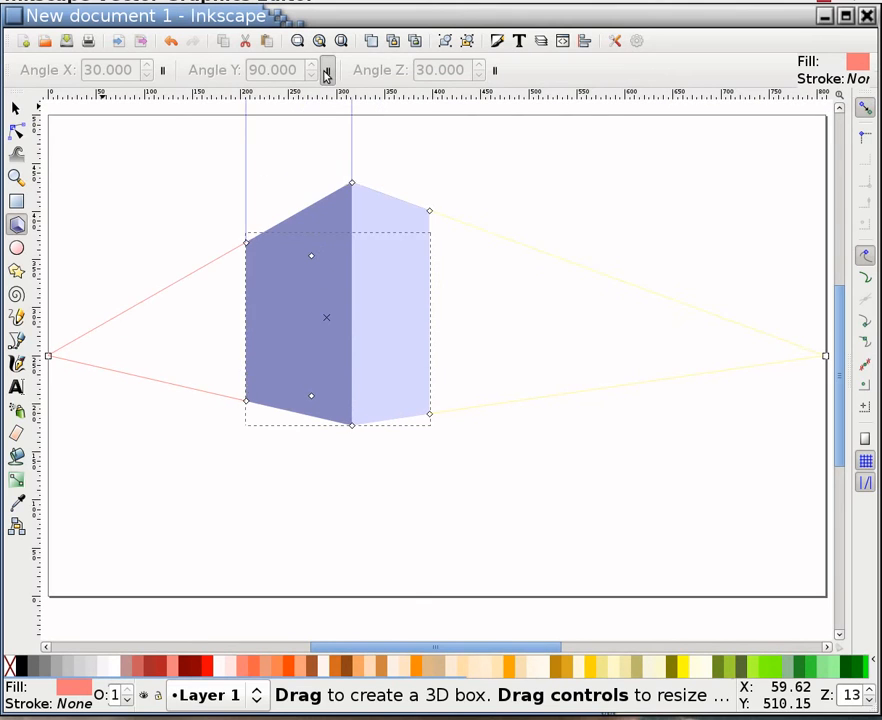
pyautogui.click(163, 70)
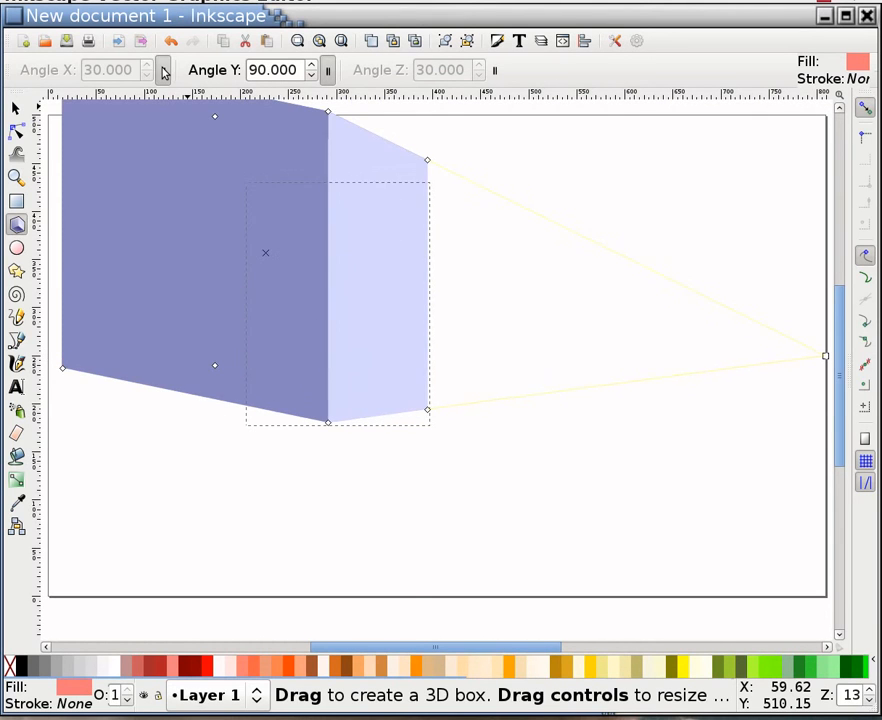
pyautogui.click(163, 70)
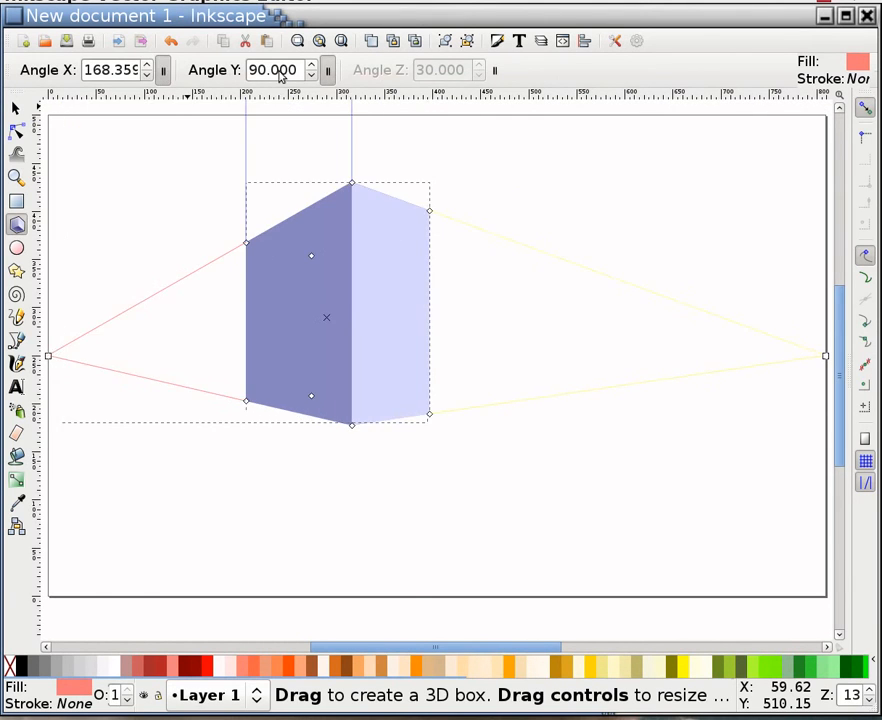
pyautogui.click(496, 72)
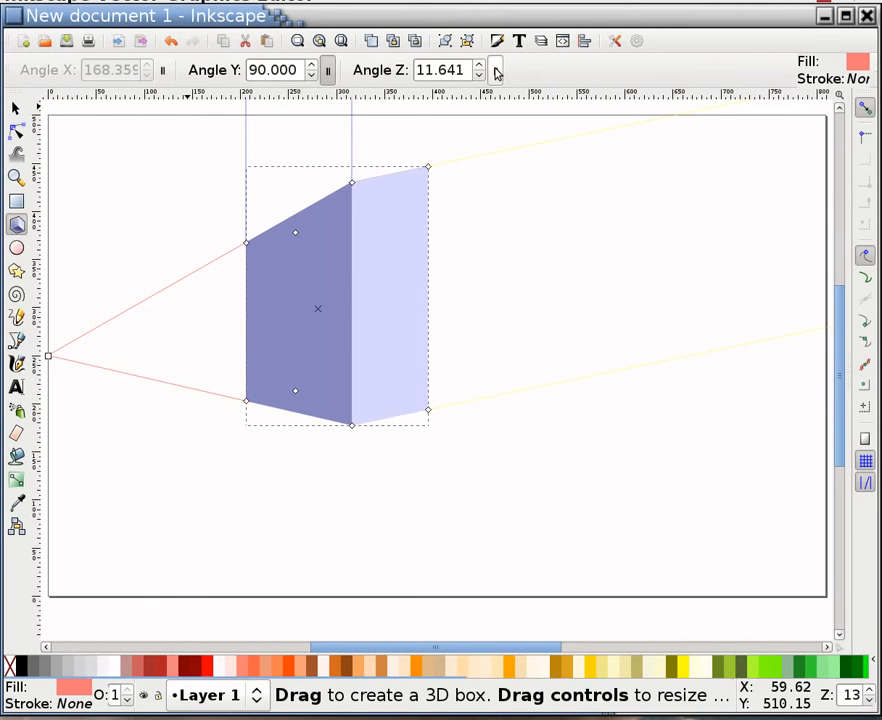
pyautogui.click(496, 72)
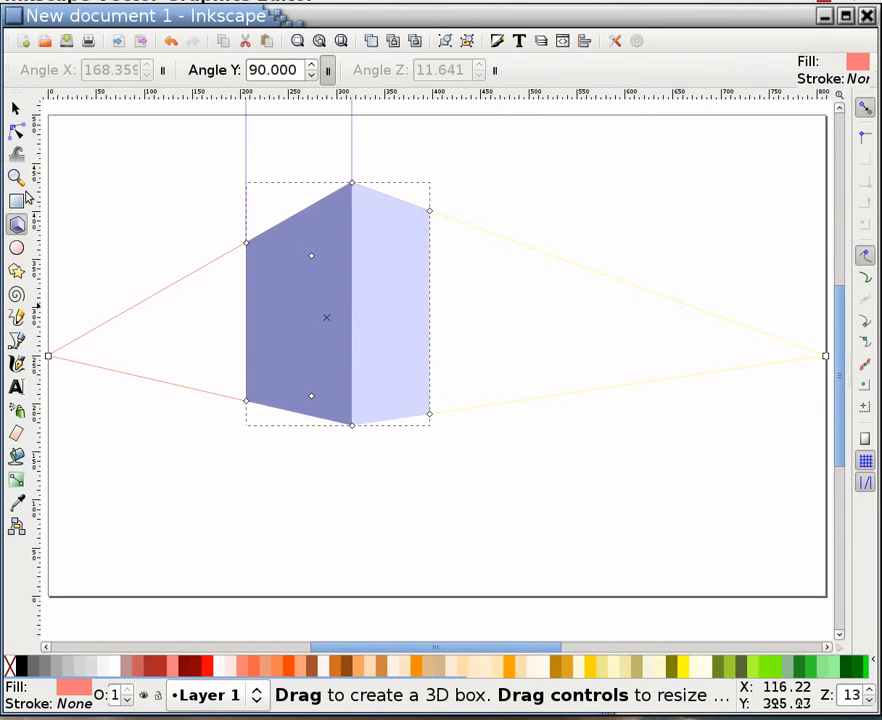
# Replace the tall 3D box with a smaller one about 154 × 165 px, placed near the middle of the page
pyautogui.click(17, 110)
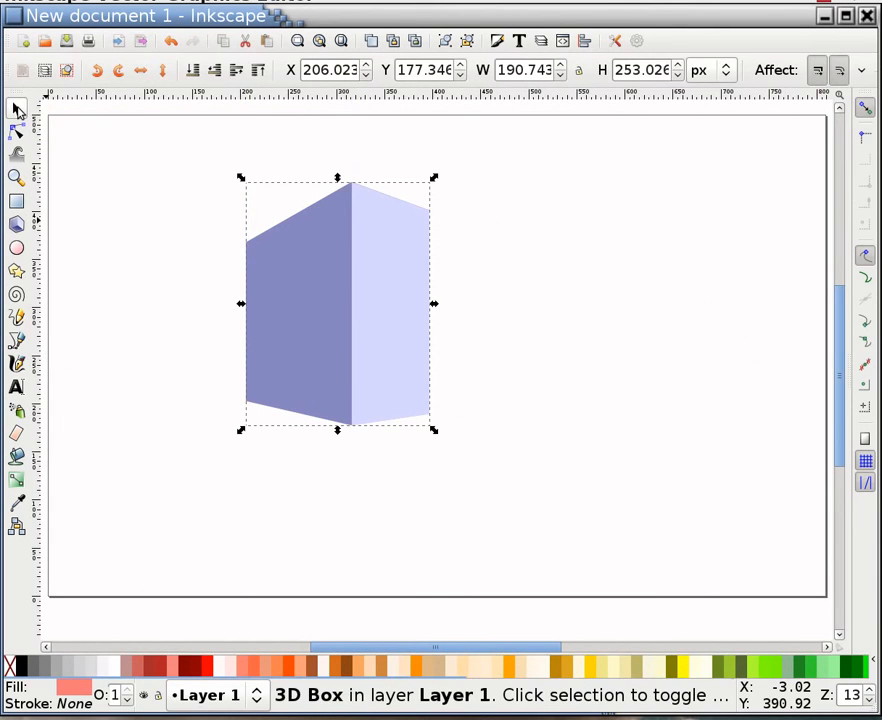
pyautogui.press('Delete')
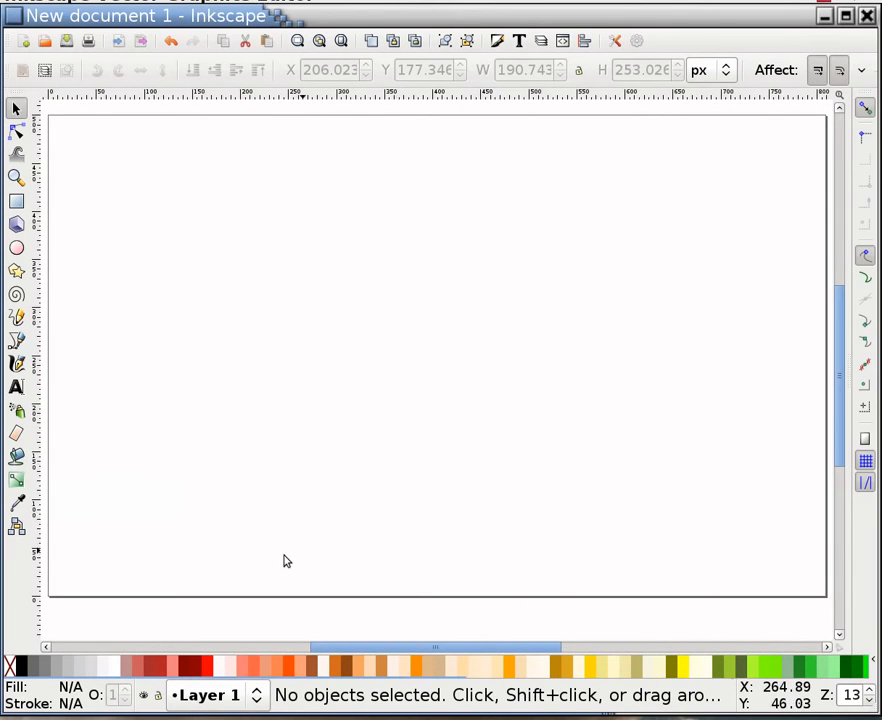
pyautogui.click(17, 225)
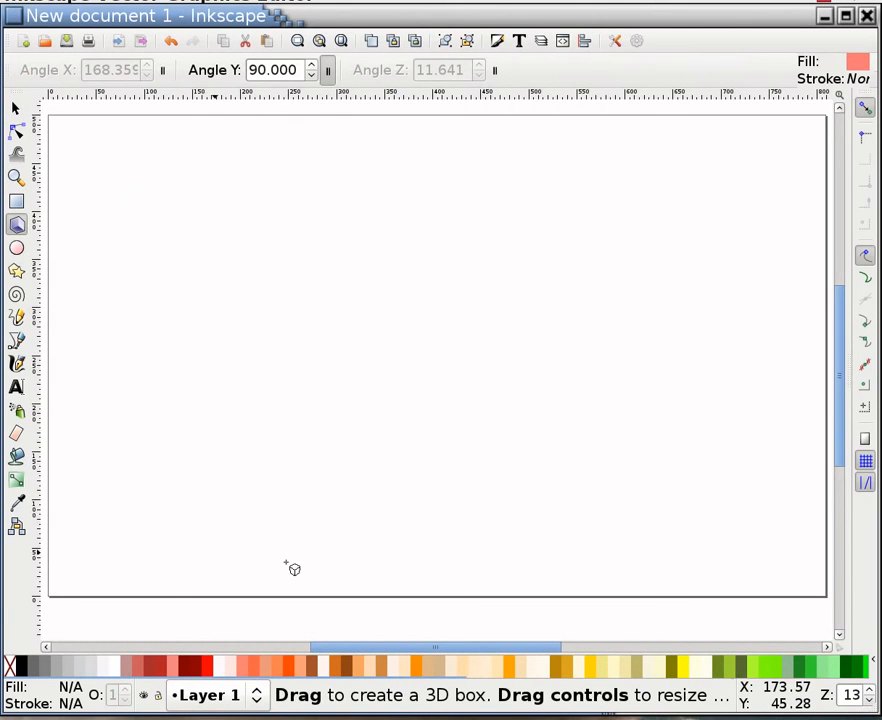
pyautogui.moveTo(292, 569); pyautogui.dragTo(360, 528)
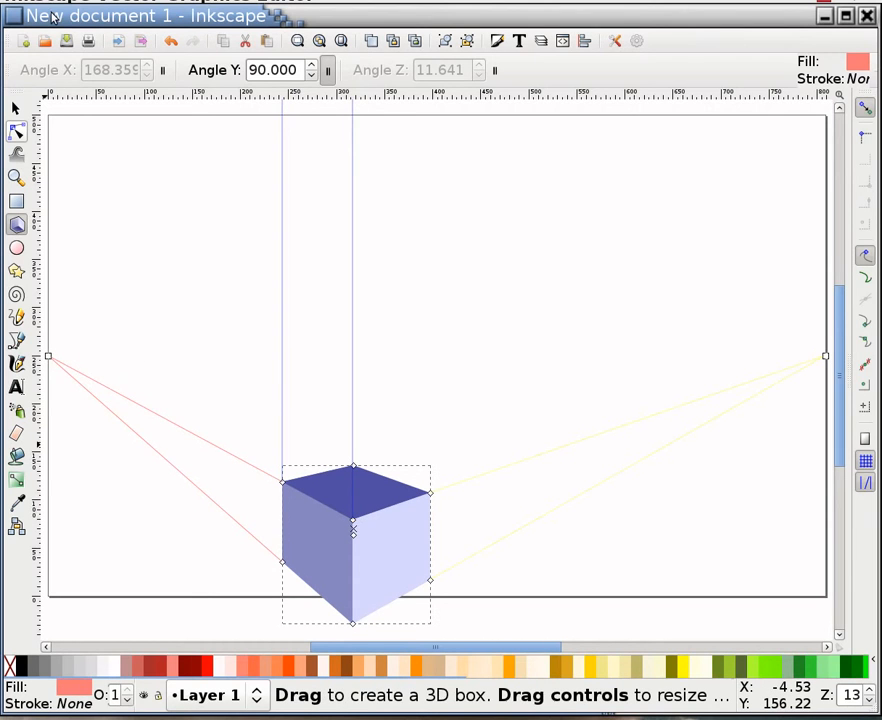
pyautogui.click(15, 111)
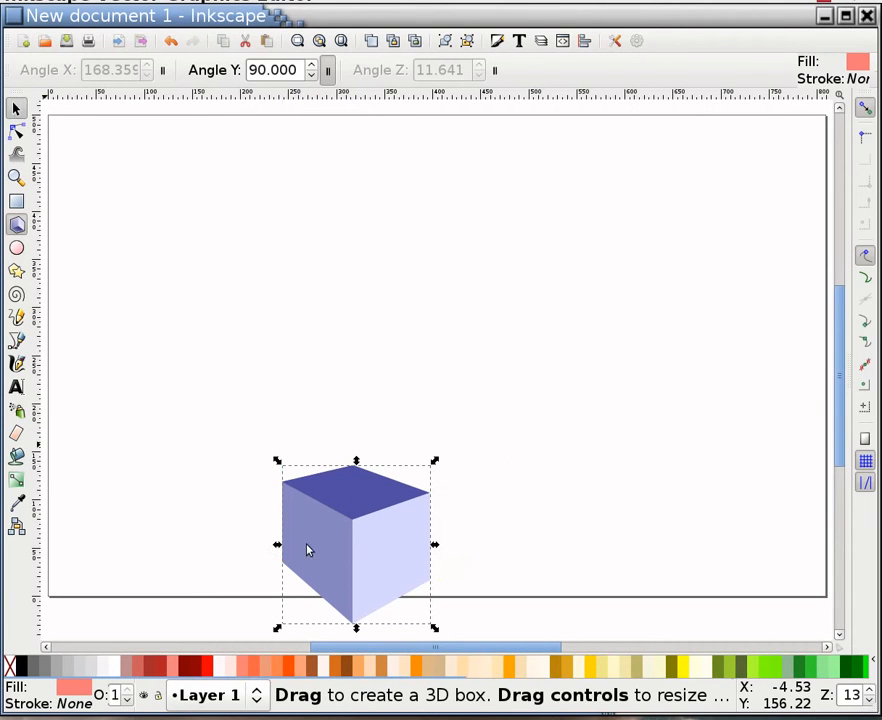
pyautogui.moveTo(355, 519); pyautogui.dragTo(406, 322)
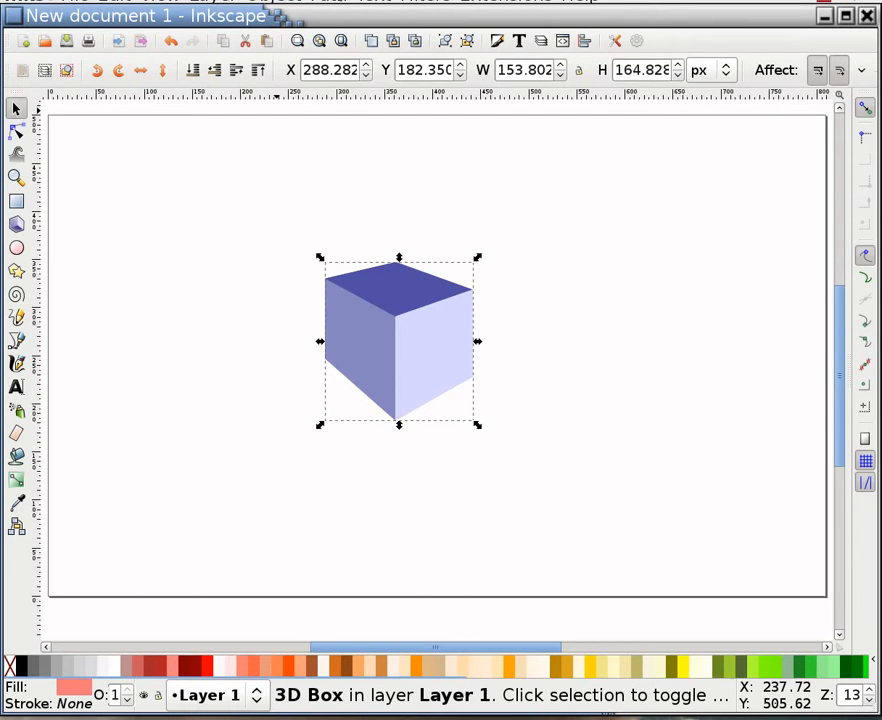
# Convert the 3D box to paths and ungroup it into separate faces
pyautogui.click(330, 2)
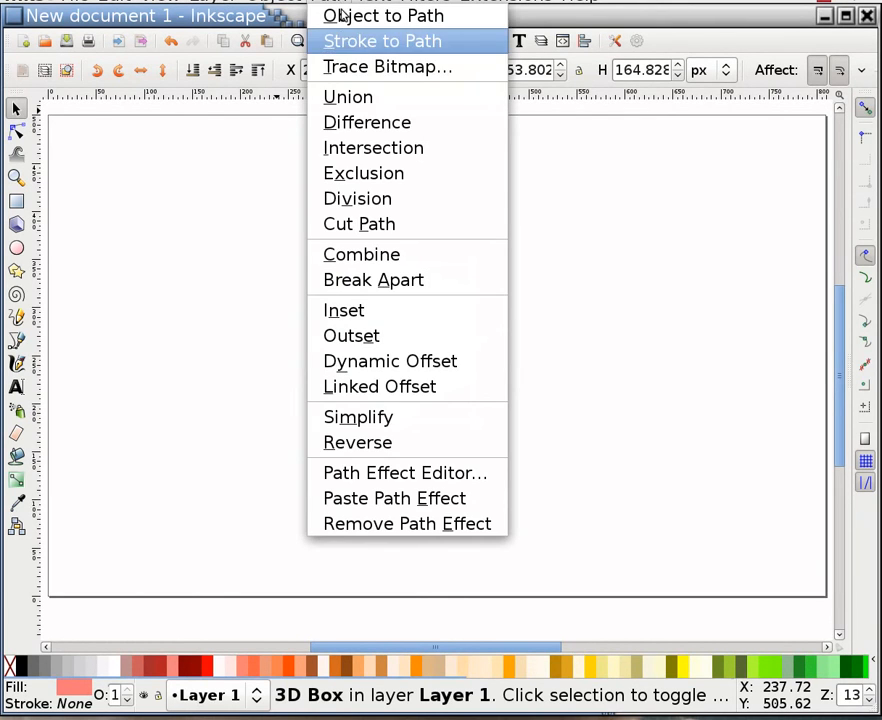
pyautogui.click(342, 17)
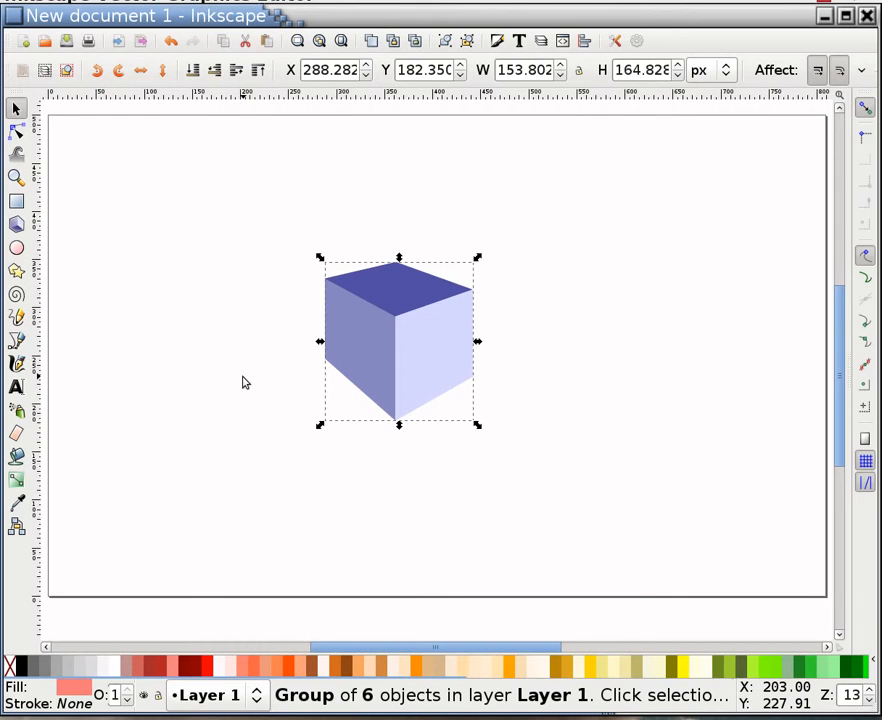
pyautogui.click(516, 213)
pyautogui.click(410, 281)
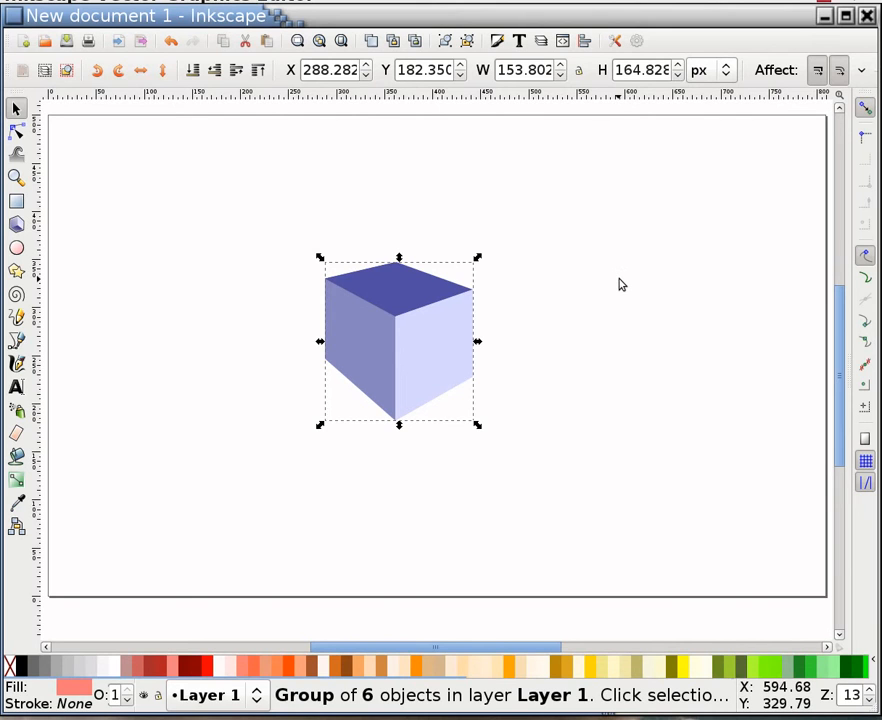
pyautogui.hotkey('ctrl', 'shift', 'g')
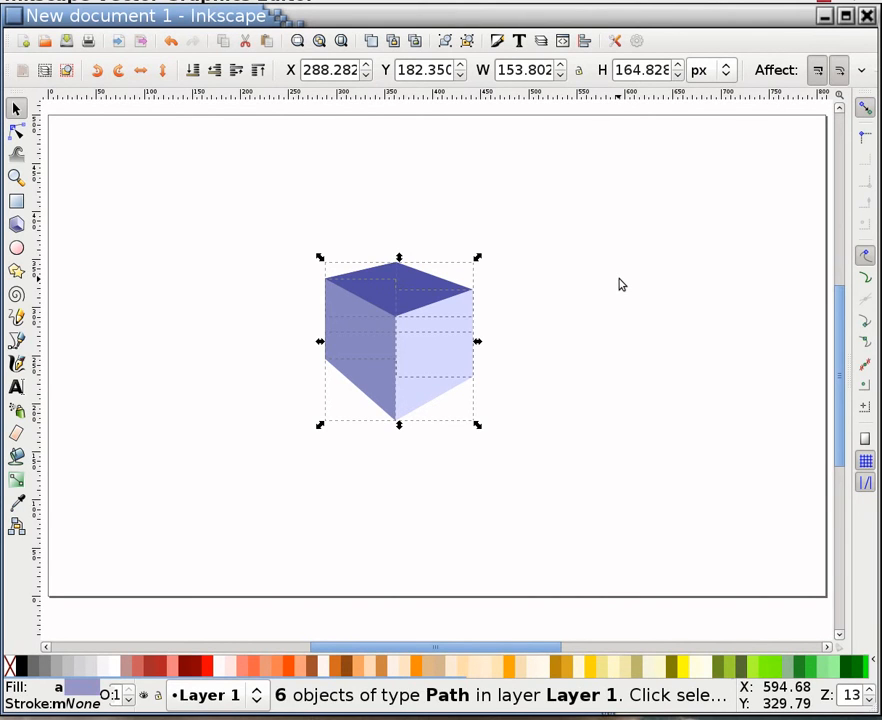
pyautogui.click(336, 486)
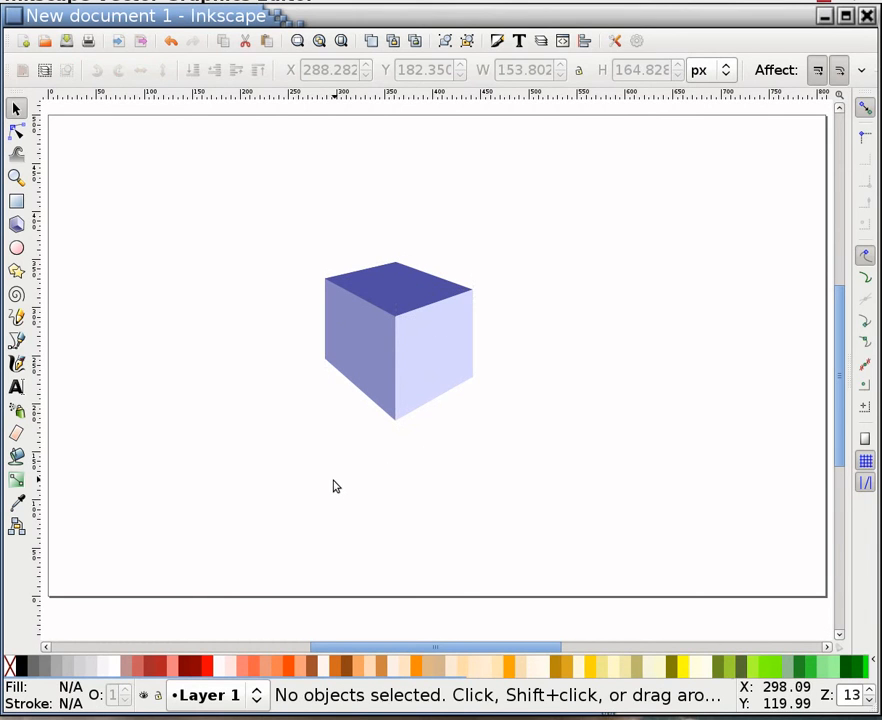
# Fill the box's right face with light grey, its left face with medium grey and its top face with dark grey
pyautogui.click(405, 349)
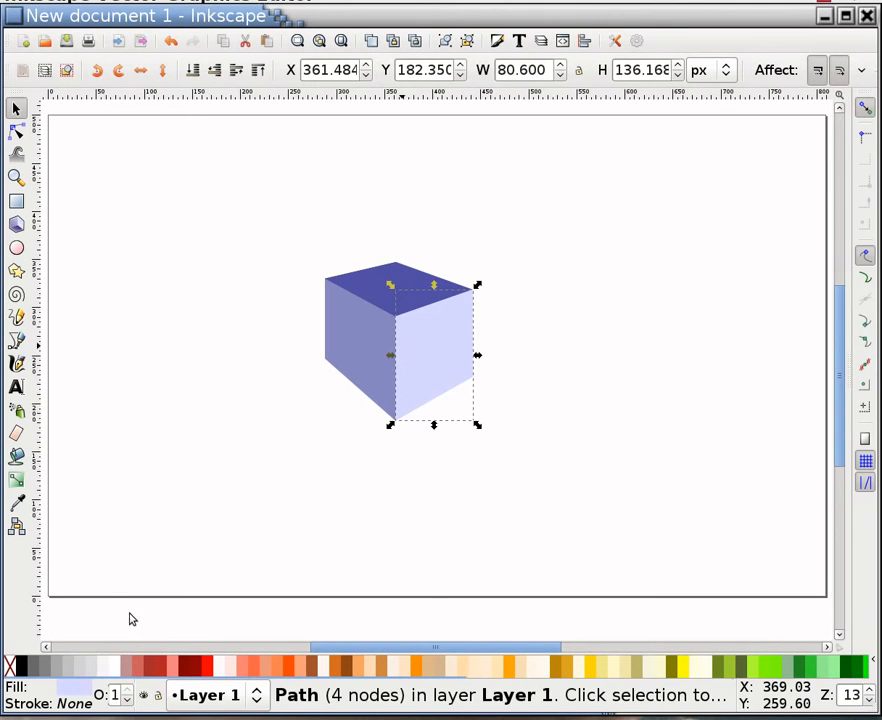
pyautogui.click(89, 669)
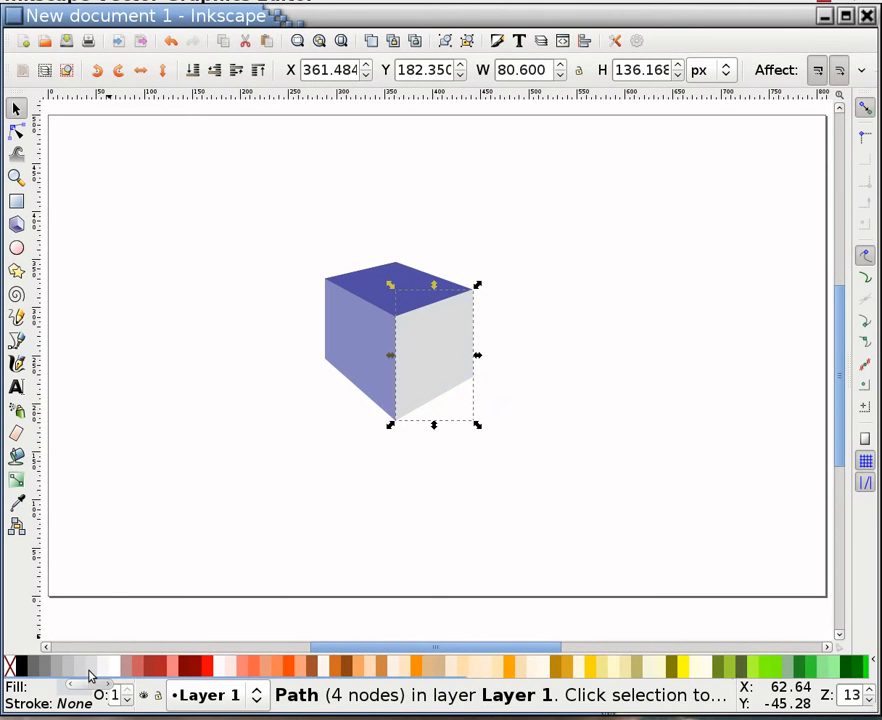
pyautogui.click(358, 344)
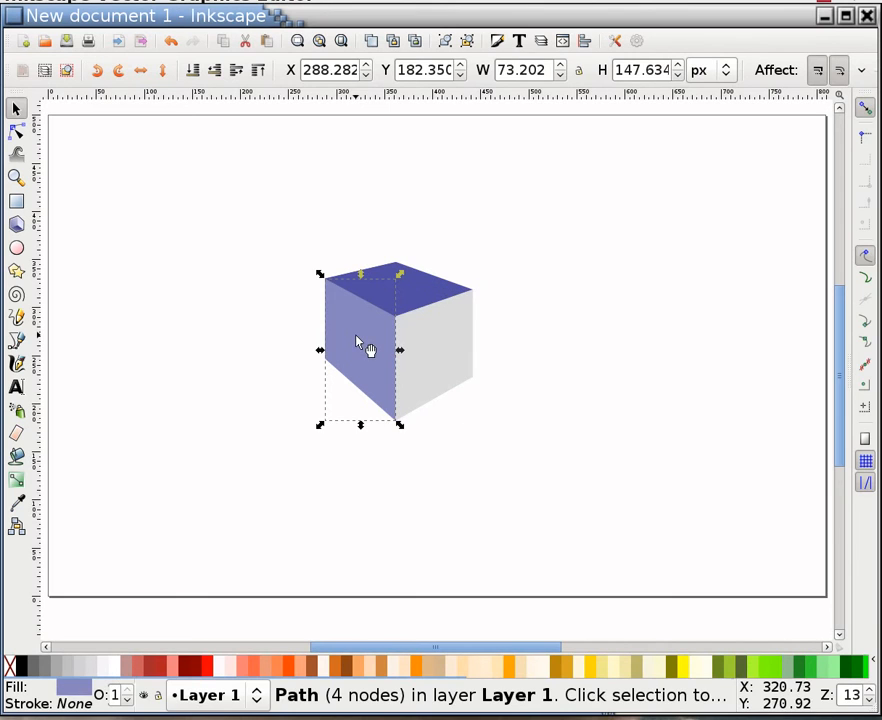
pyautogui.click(65, 668)
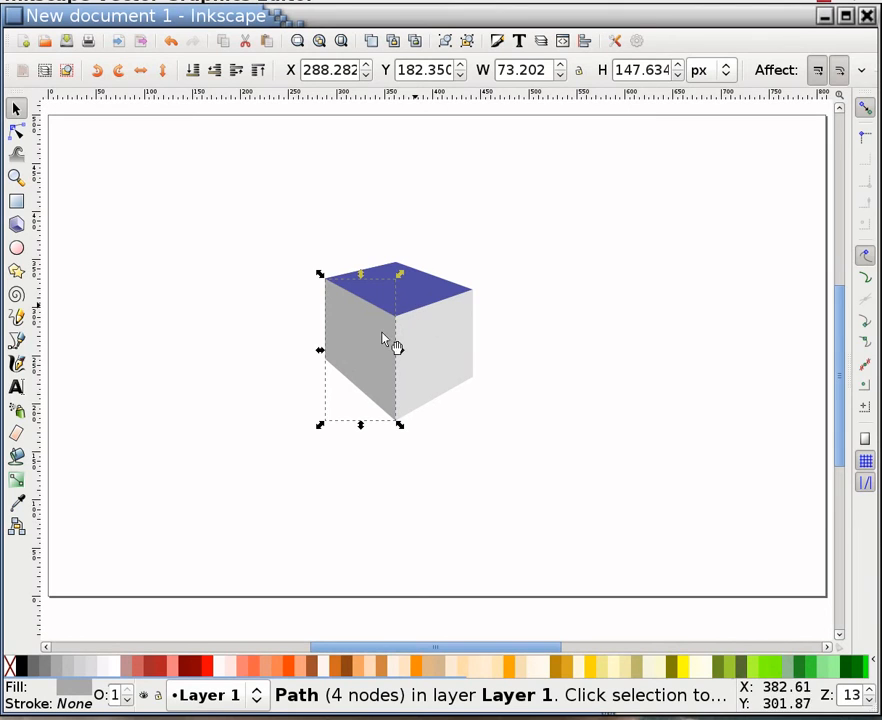
pyautogui.click(414, 302)
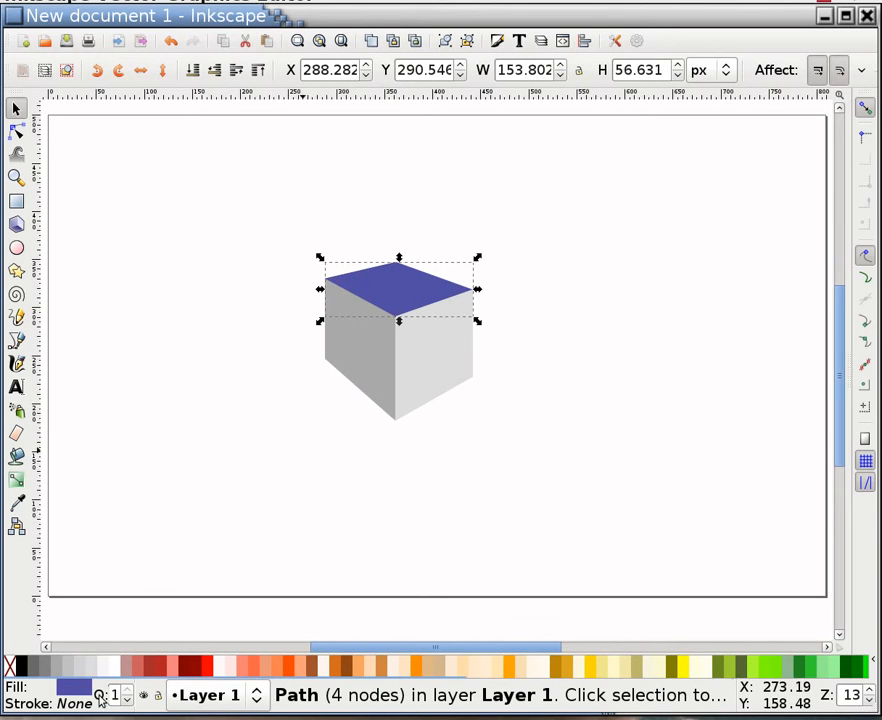
pyautogui.click(32, 666)
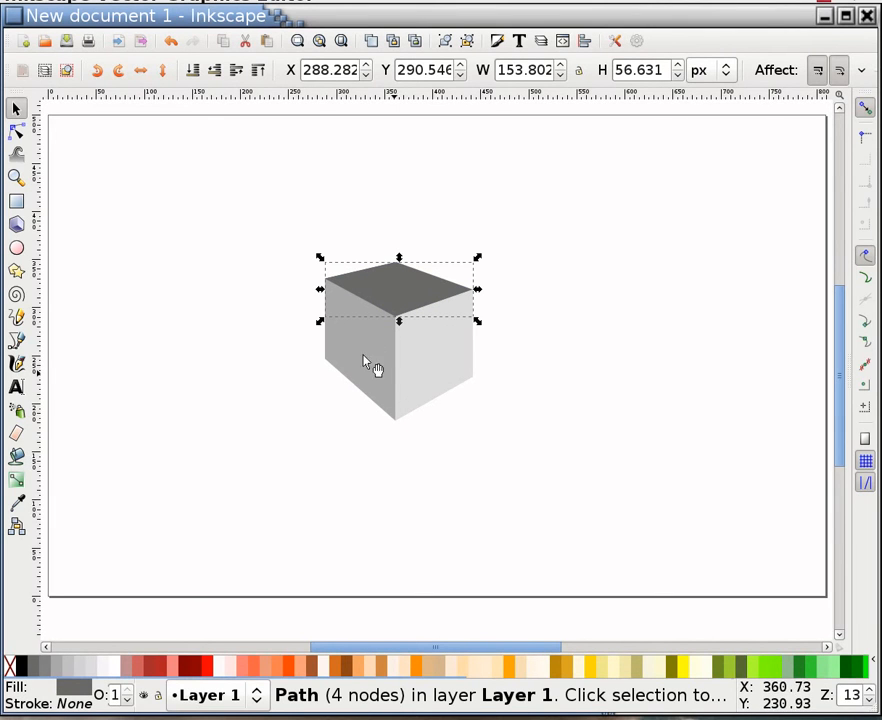
# Give all six faces of the box a black outline
pyautogui.moveTo(200, 178); pyautogui.dragTo(650, 502)
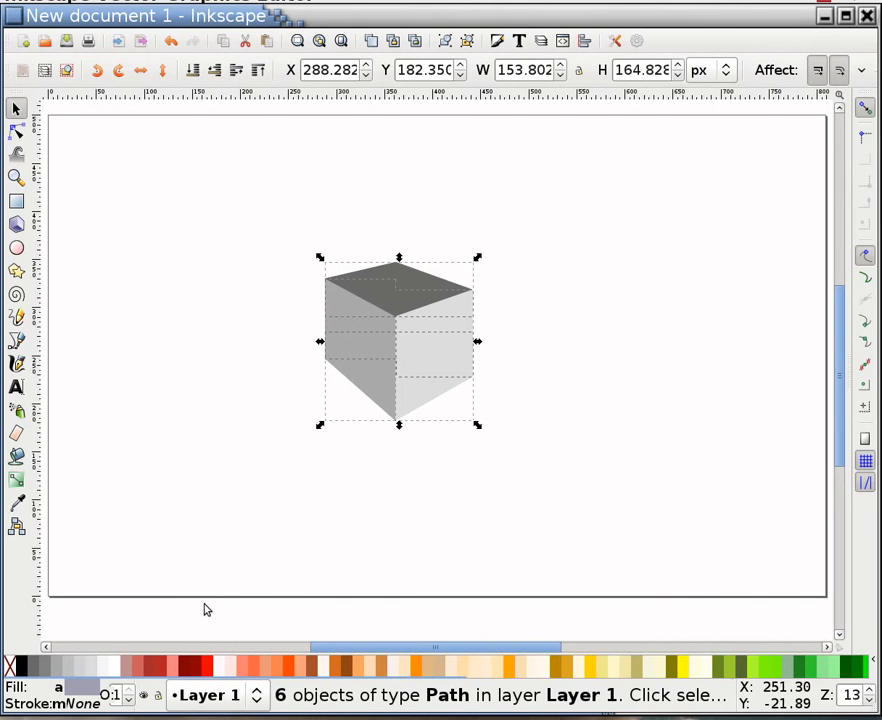
pyautogui.keyDown('shift'); pyautogui.click(24, 665); pyautogui.keyUp('shift')
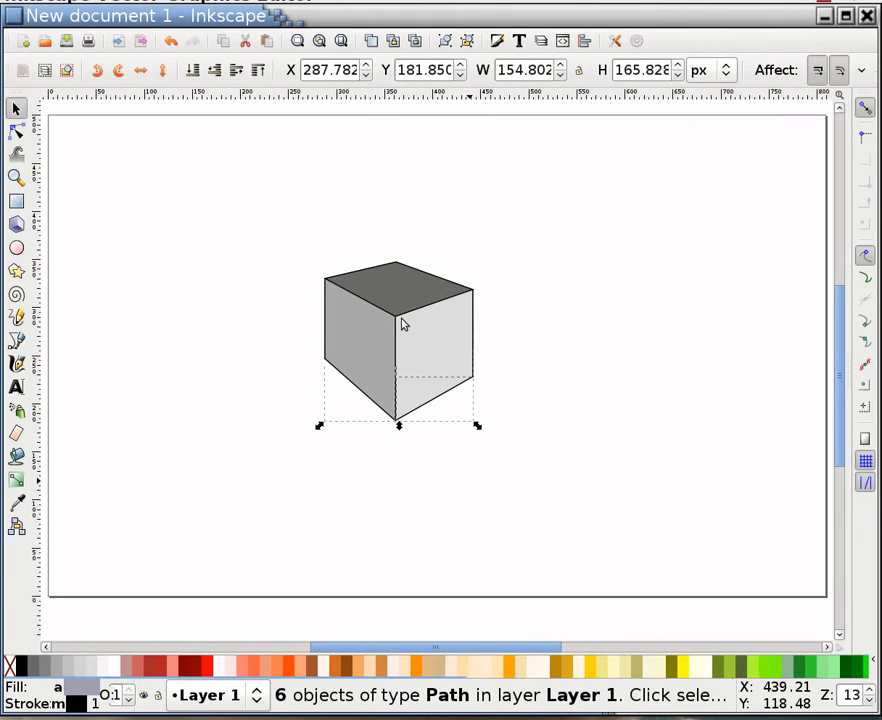
pyautogui.press('Escape')
# Lighten the box's fills to near-white on the right face, light grey on the left face and darkgray (#A9A9A9) on the top face
pyautogui.click(414, 384)
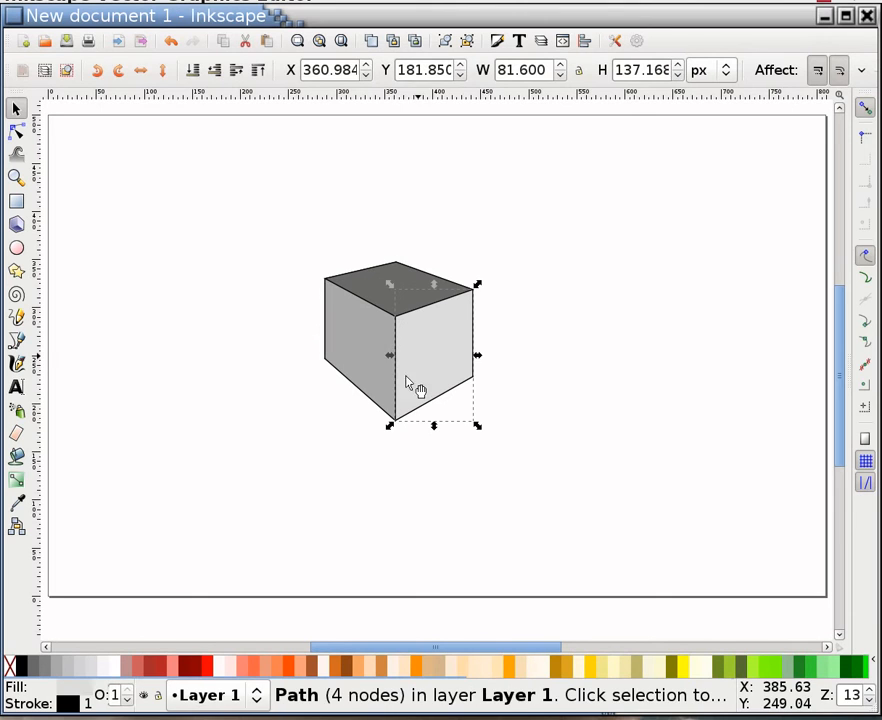
pyautogui.click(109, 666)
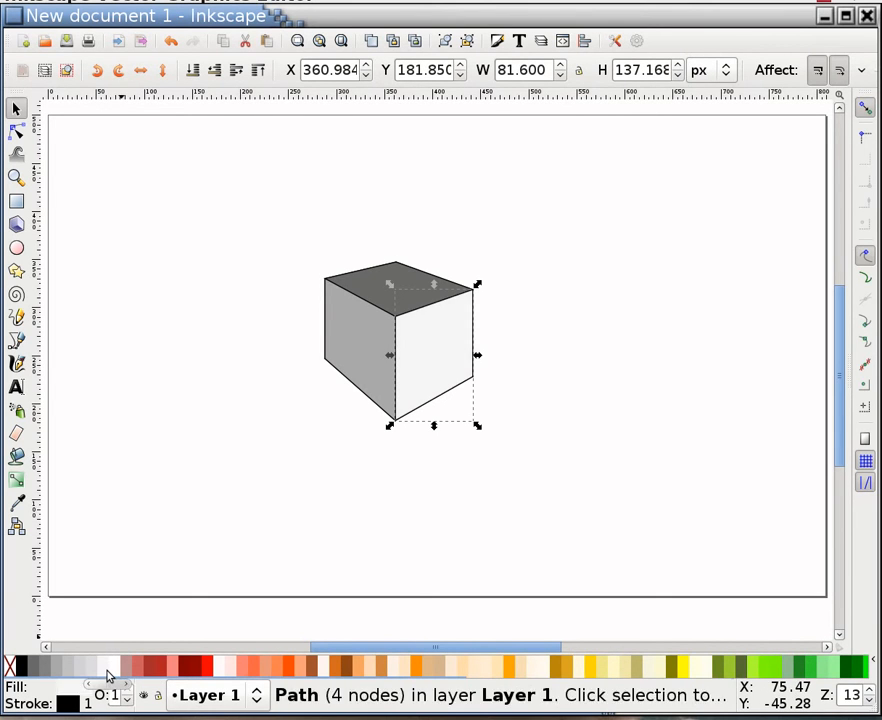
pyautogui.click(357, 322)
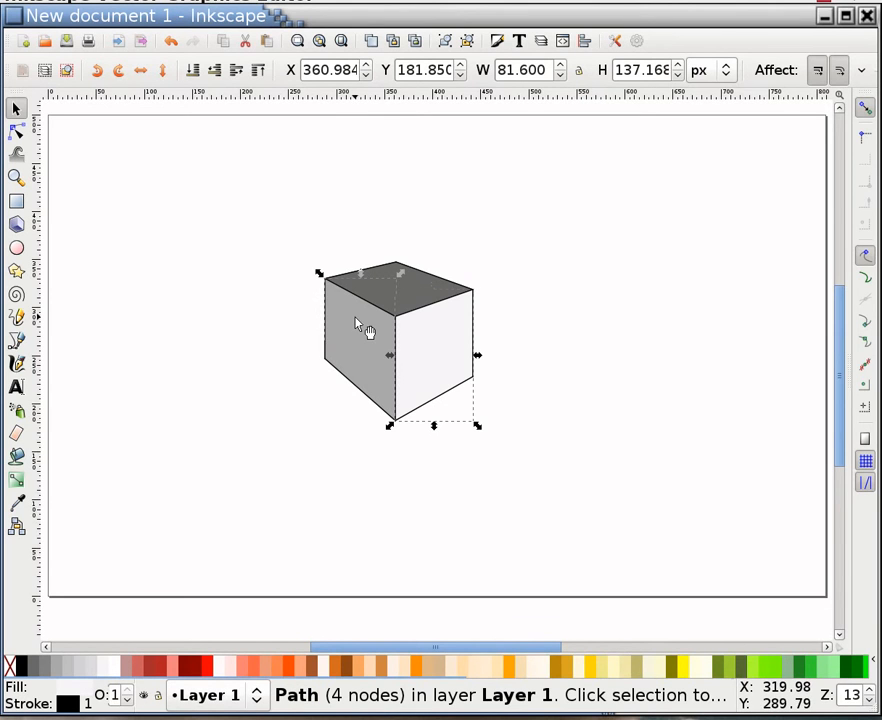
pyautogui.click(83, 673)
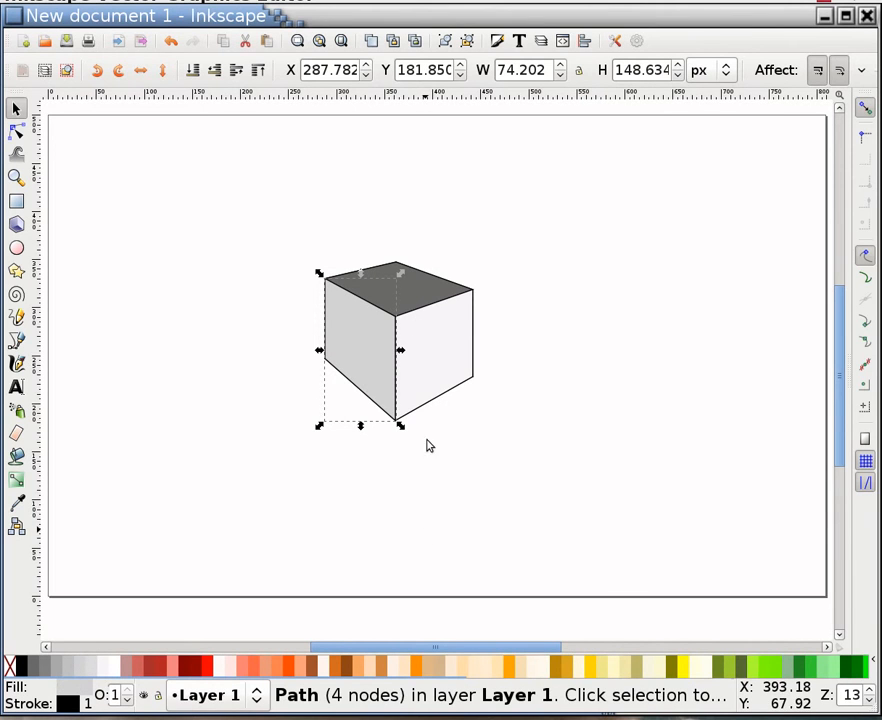
pyautogui.click(397, 287)
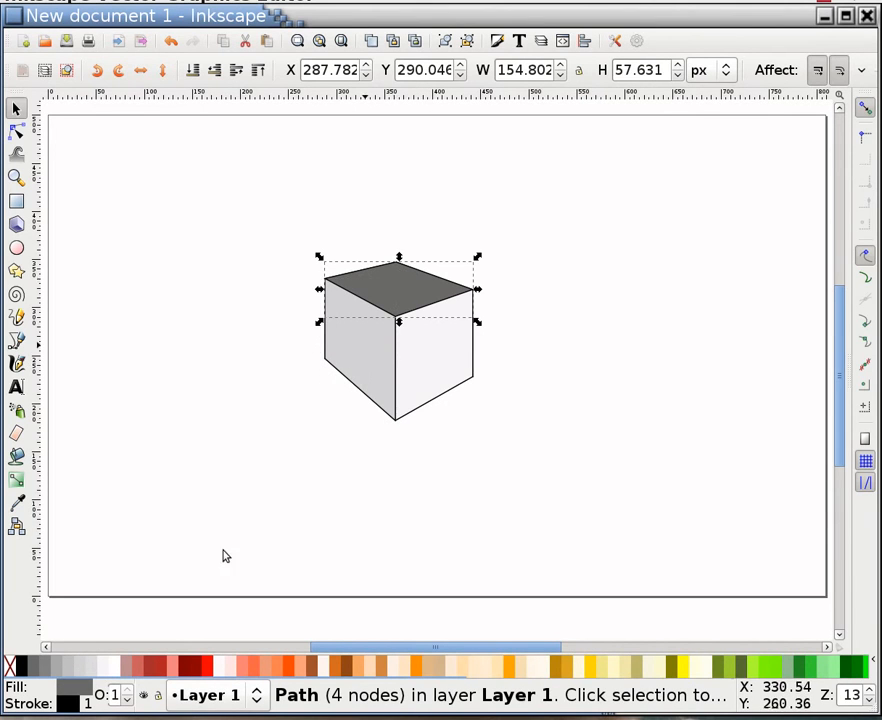
pyautogui.click(60, 668)
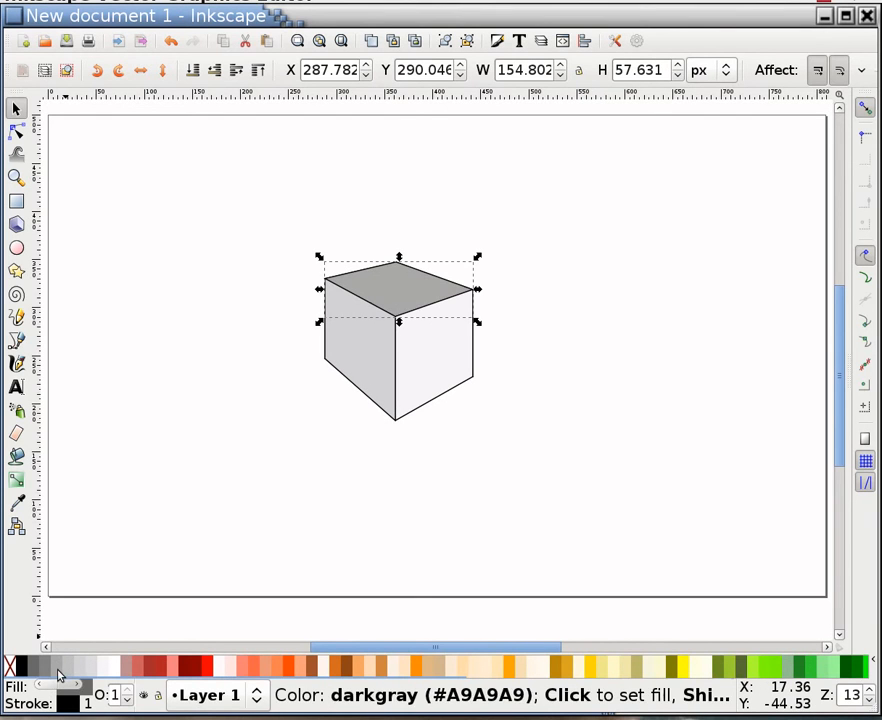
pyautogui.click(284, 525)
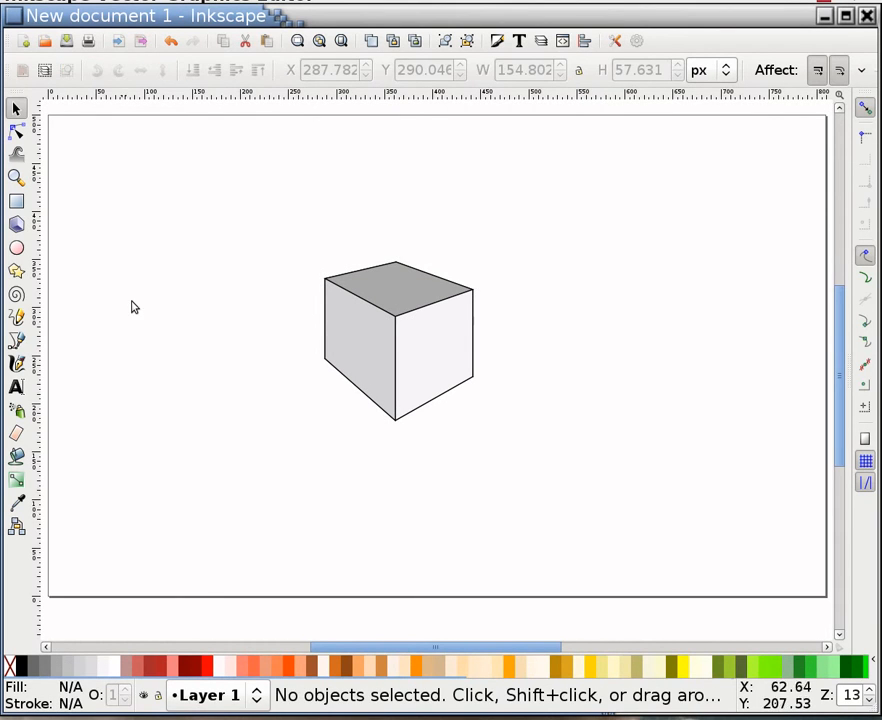
# Draw a circle about 272 px in diameter, move it over the box and send it to the back
pyautogui.click(19, 252)
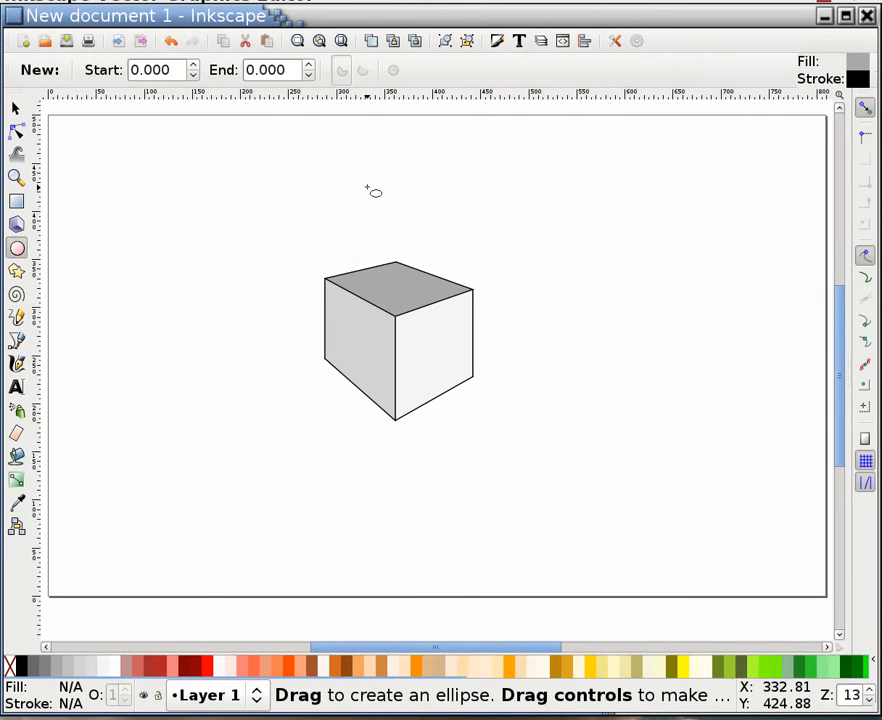
pyautogui.moveTo(367, 188); pyautogui.dragTo(639, 441)
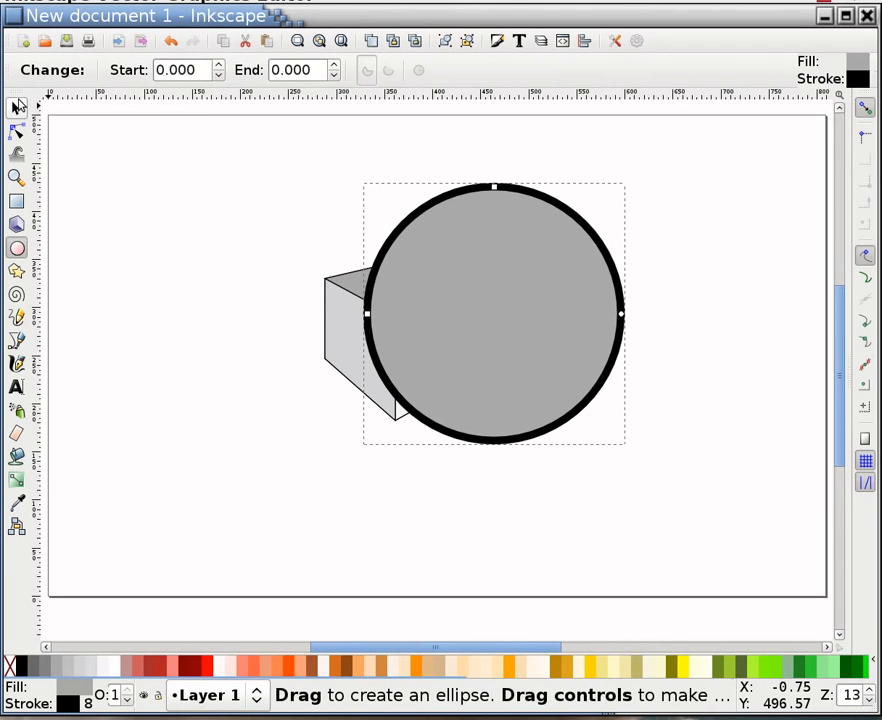
pyautogui.click(16, 106)
pyautogui.moveTo(605, 364); pyautogui.dragTo(512, 402)
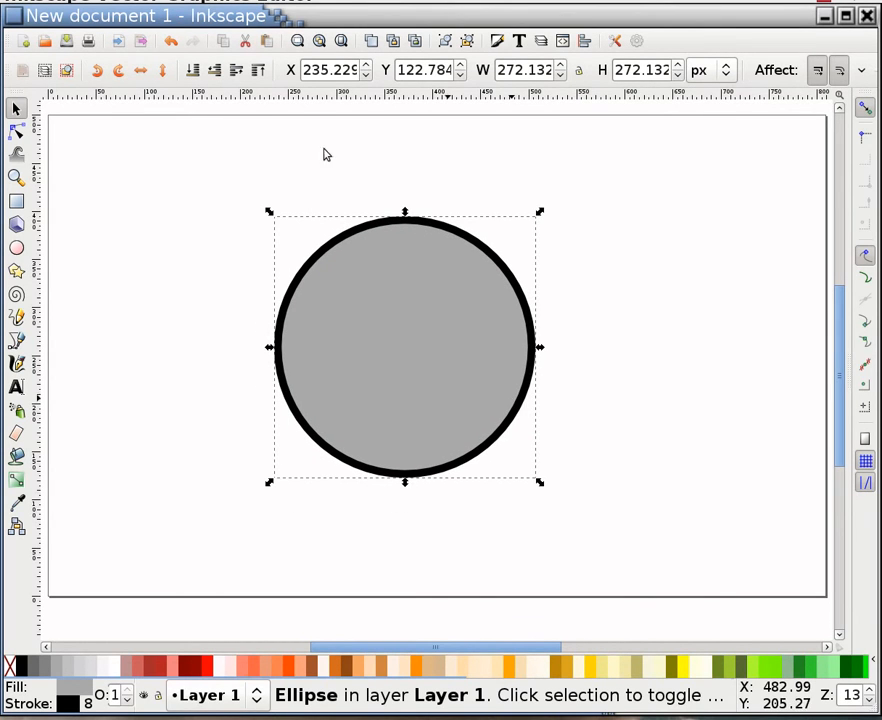
pyautogui.click(193, 72)
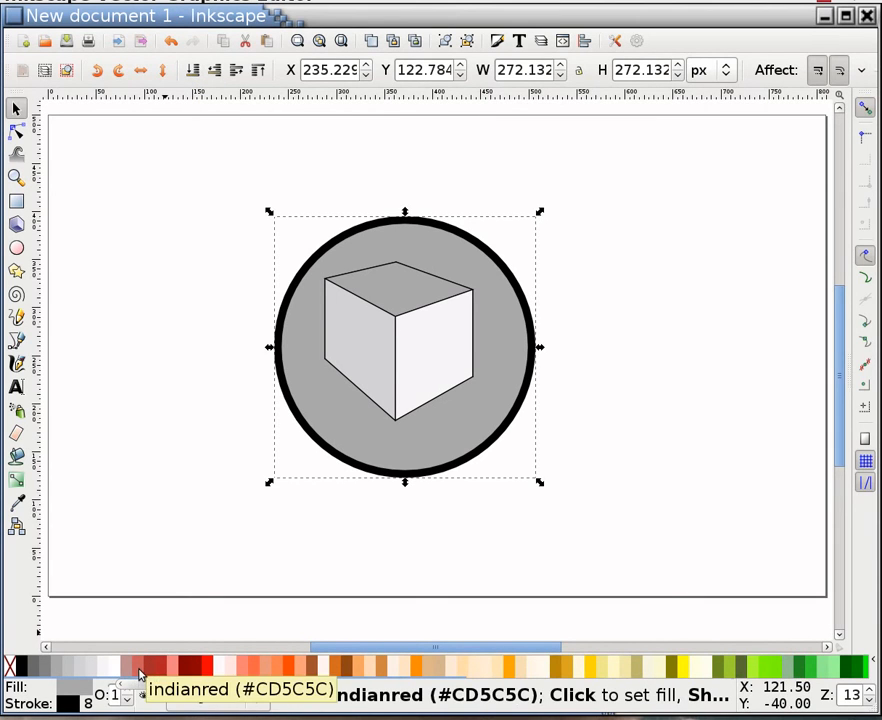
# Fill the circle with indianred (#CD5C5C) and set its stroke width to 16 px
pyautogui.click(139, 673)
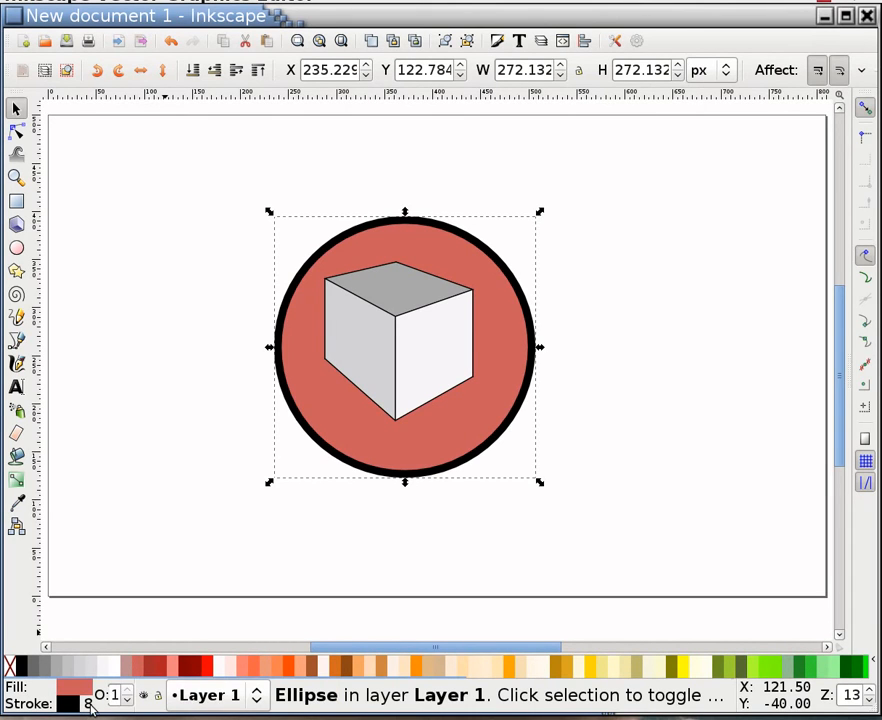
pyautogui.rightClick(89, 705)
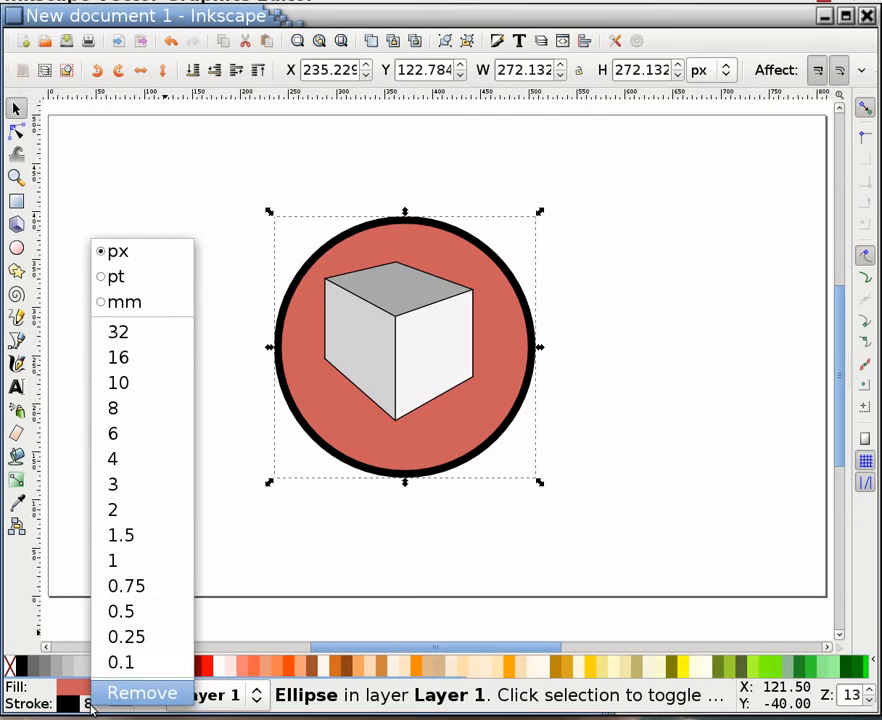
pyautogui.click(124, 360)
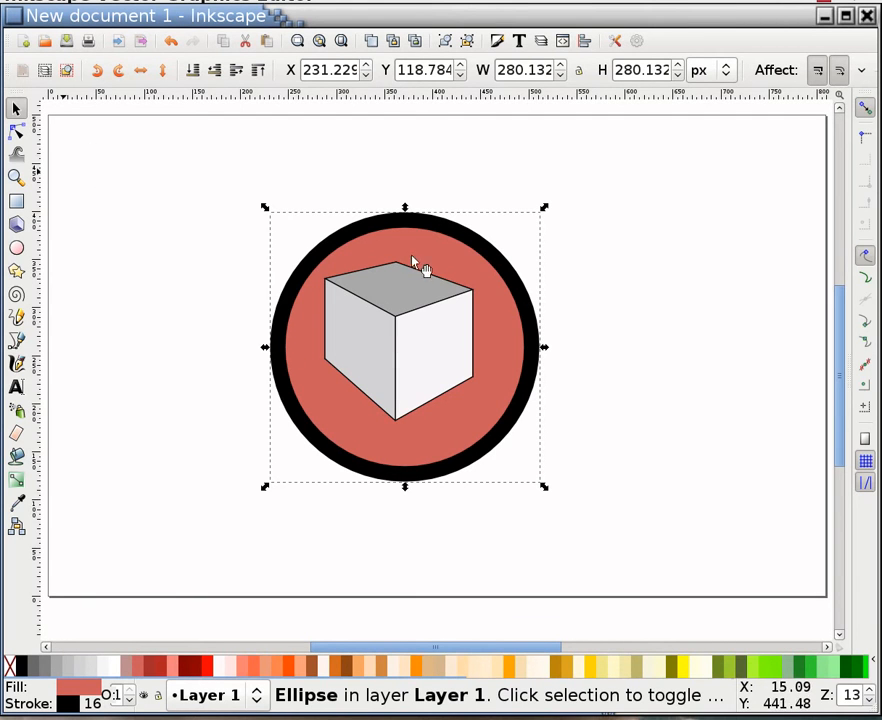
# Reposition the circle slightly up and to the left so it is centred around the box
pyautogui.press('Escape')
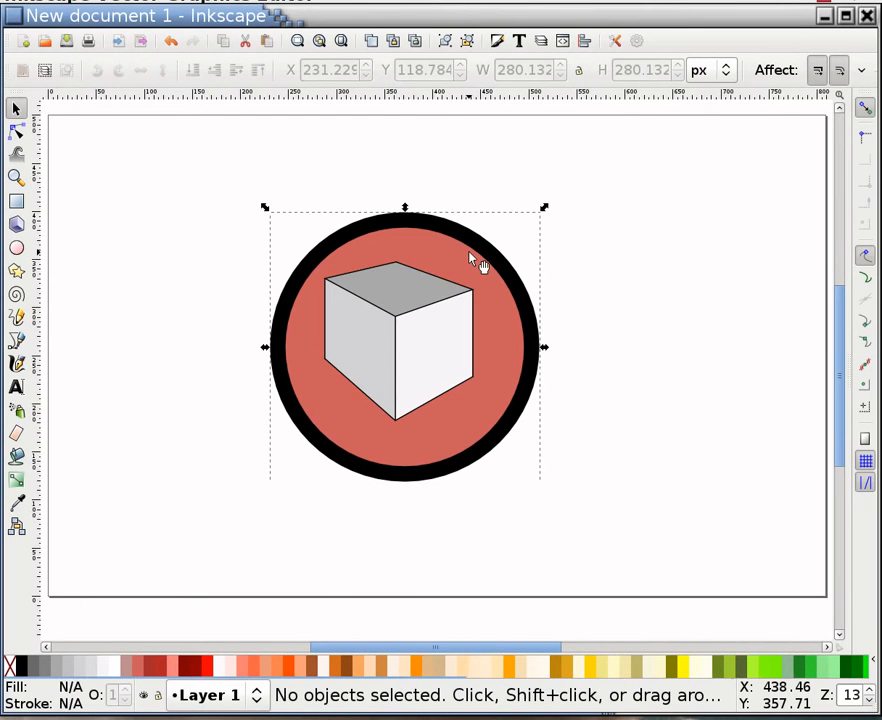
pyautogui.click(470, 253)
pyautogui.moveTo(470, 253); pyautogui.dragTo(465, 243)
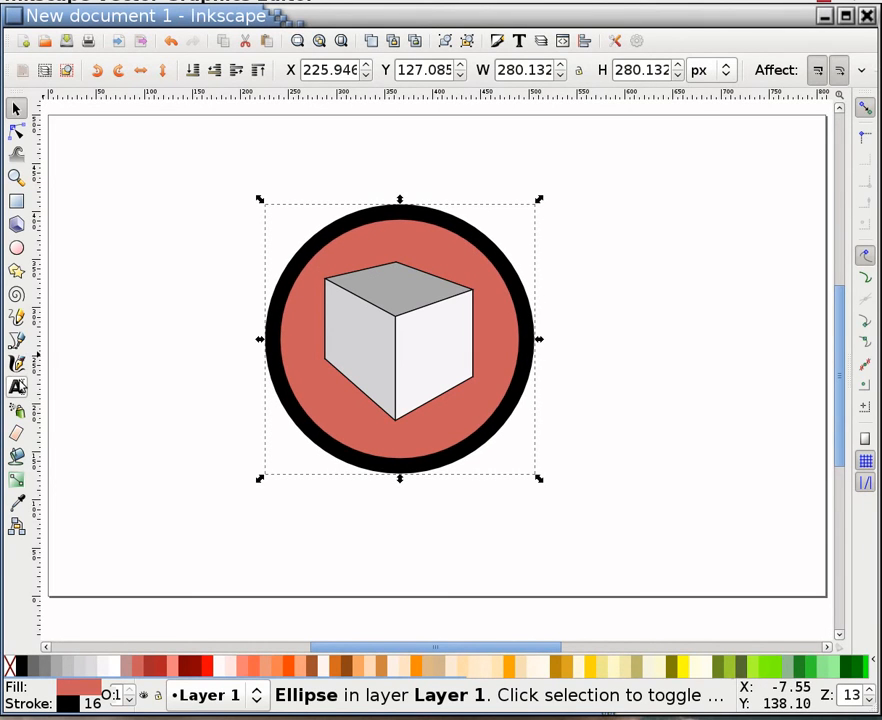
# Add the text "Hello," above the circle and a separate text "sugar." below it
pyautogui.click(16, 387)
pyautogui.click(334, 173)
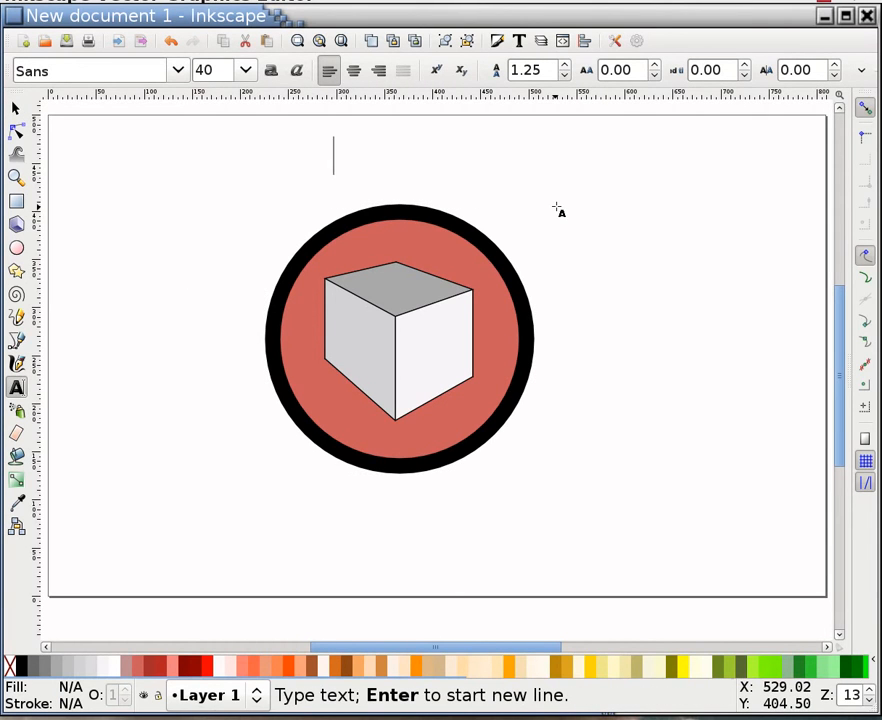
pyautogui.write('He')
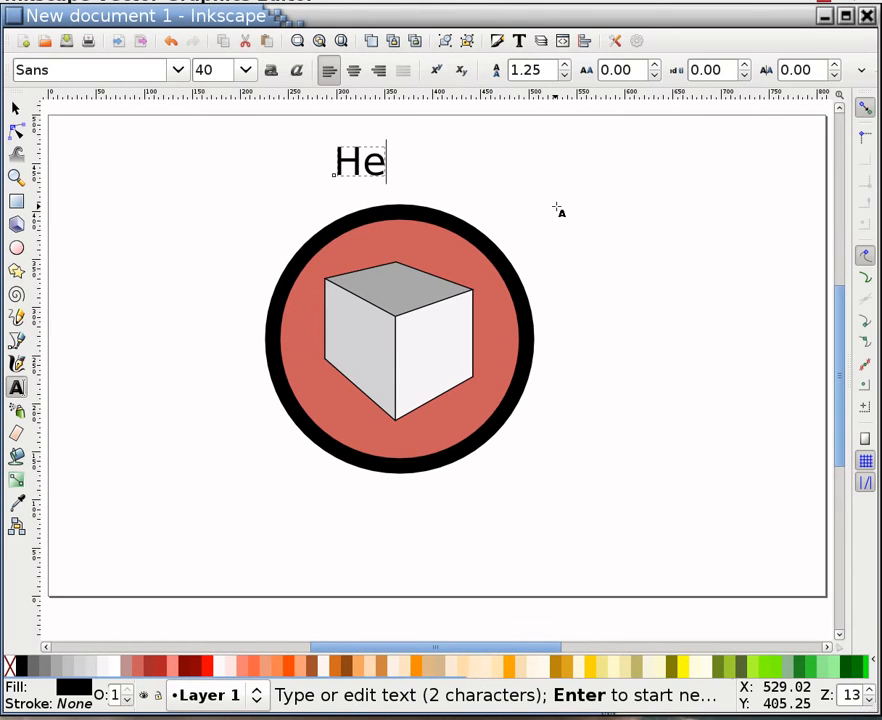
pyautogui.write('llo,')
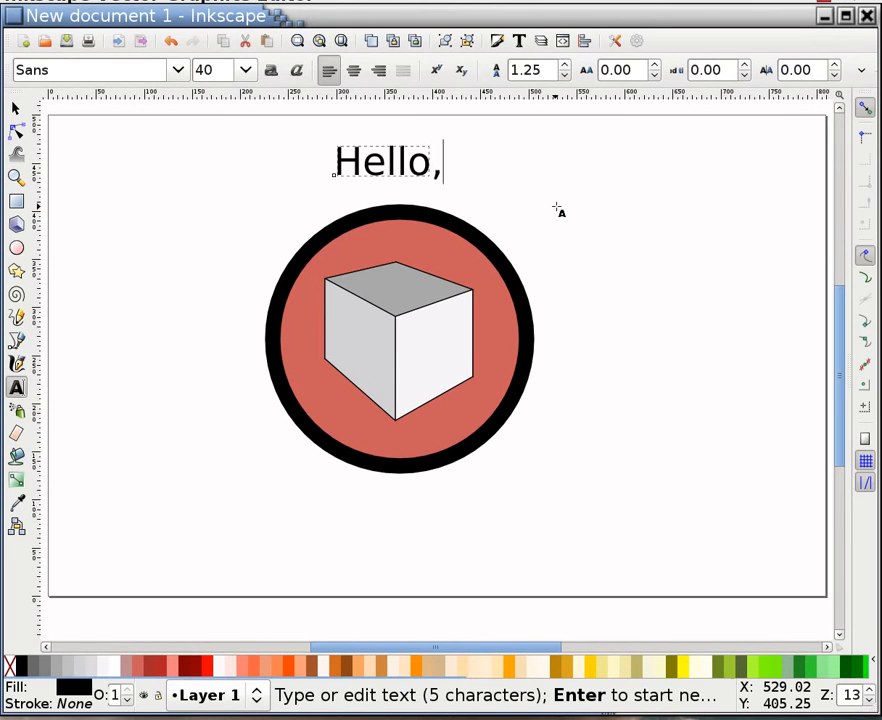
pyautogui.click(310, 520)
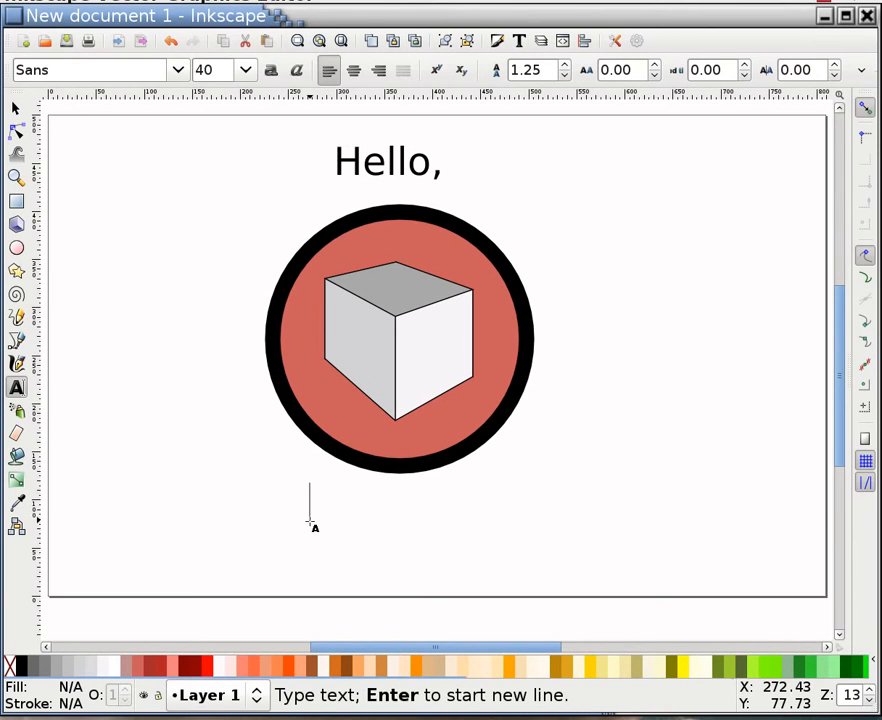
pyautogui.write('sugar')
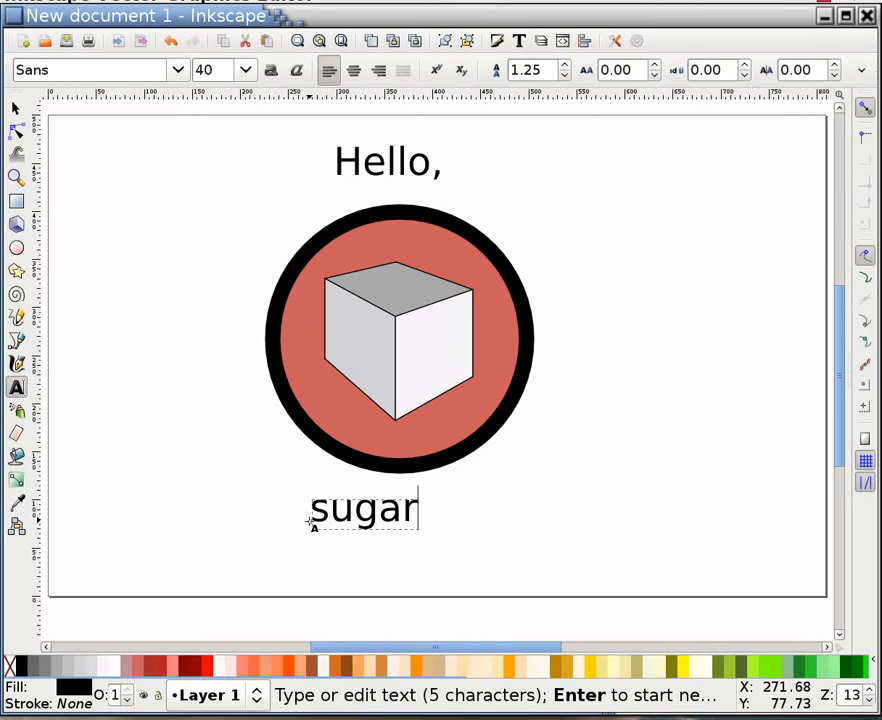
pyautogui.write('!')
pyautogui.press('BackSpace')
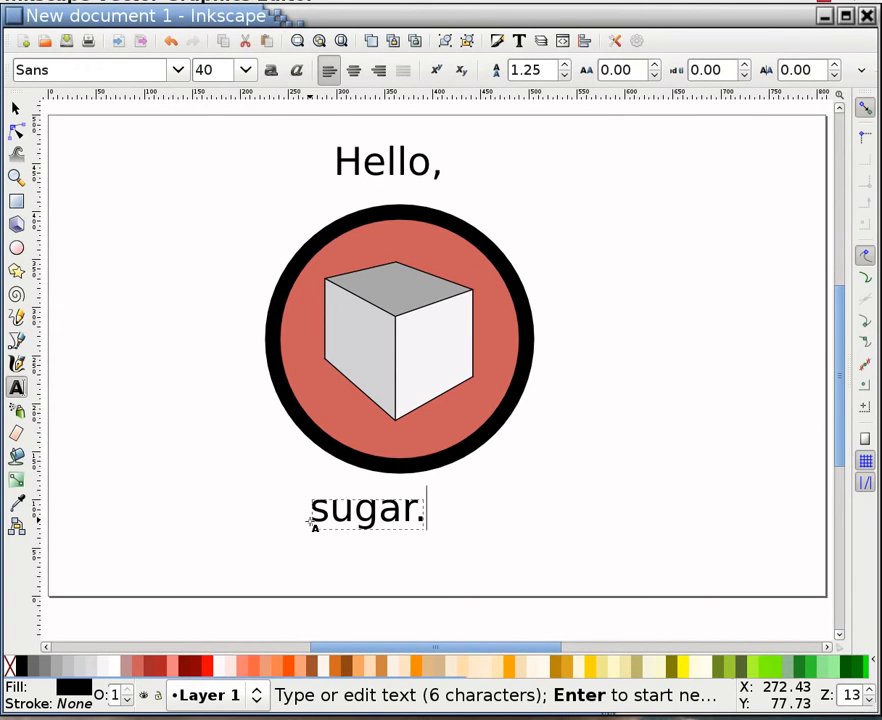
# Enlarge "sugar." to slightly wider than the circle and "Hello," to about 274 px wide, centring both around the circle
pyautogui.click(18, 108)
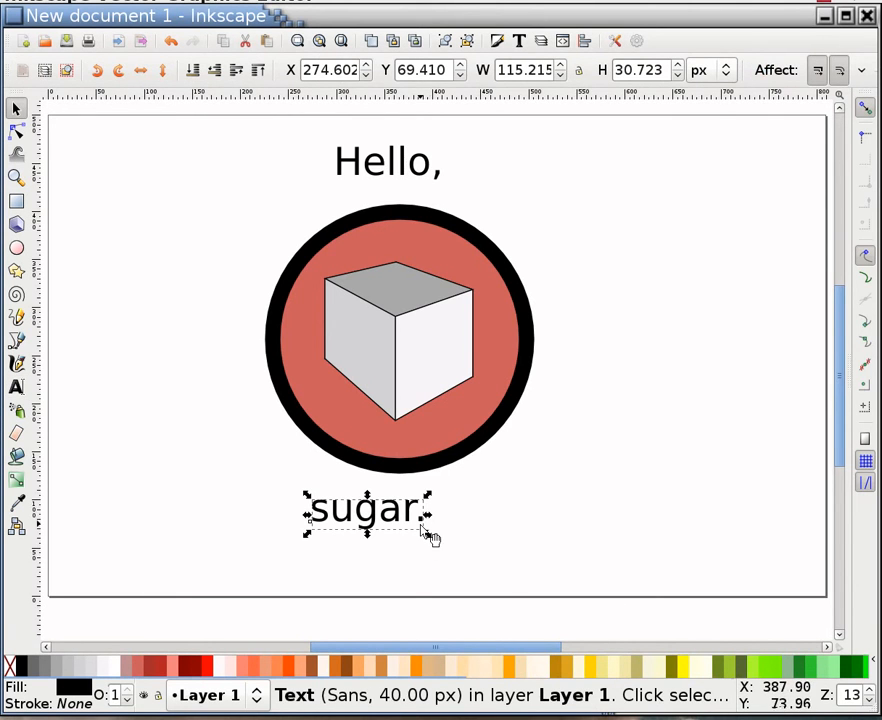
pyautogui.moveTo(428, 537); pyautogui.dragTo(580, 610)
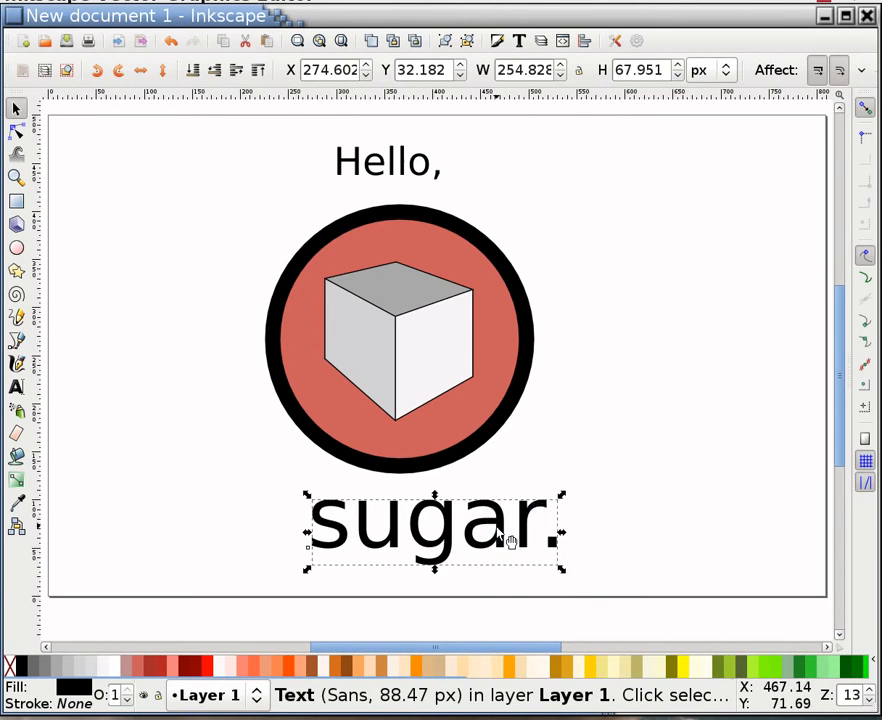
pyautogui.moveTo(490, 530); pyautogui.dragTo(448, 511)
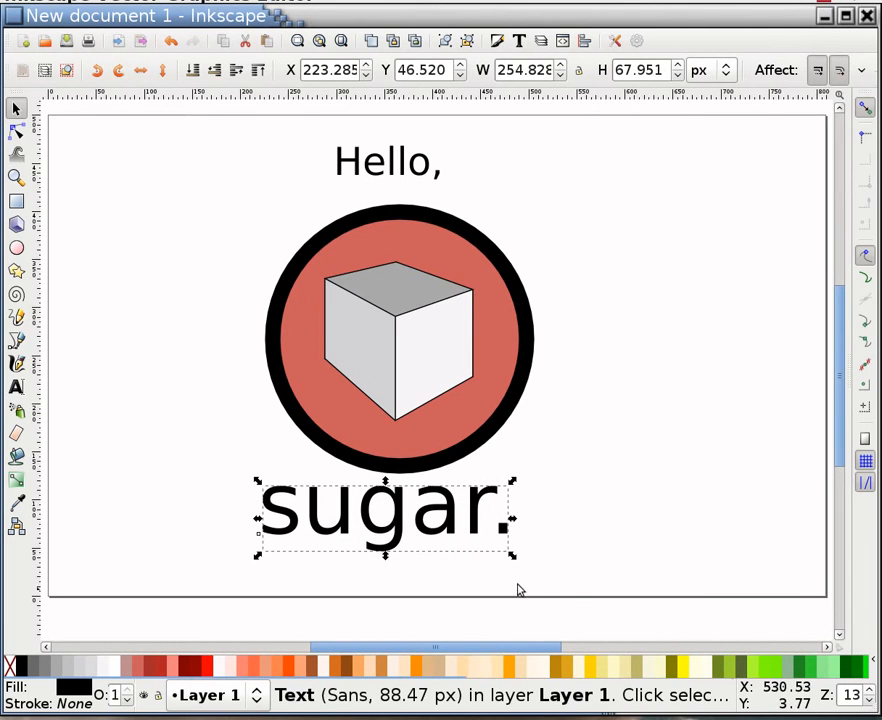
pyautogui.moveTo(522, 564); pyautogui.dragTo(547, 581)
pyautogui.click(420, 178)
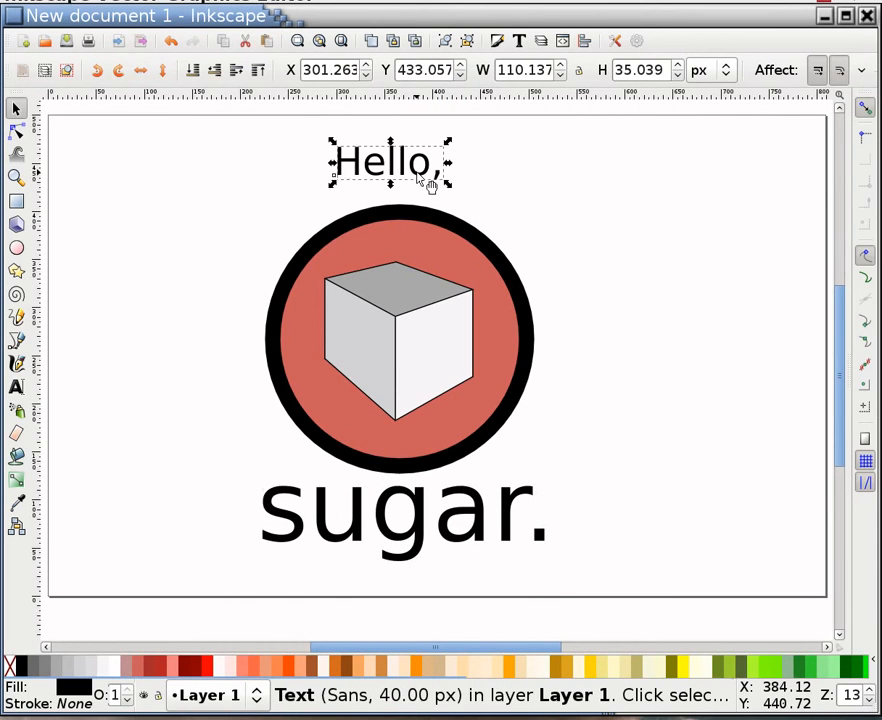
pyautogui.moveTo(386, 188); pyautogui.dragTo(618, 112)
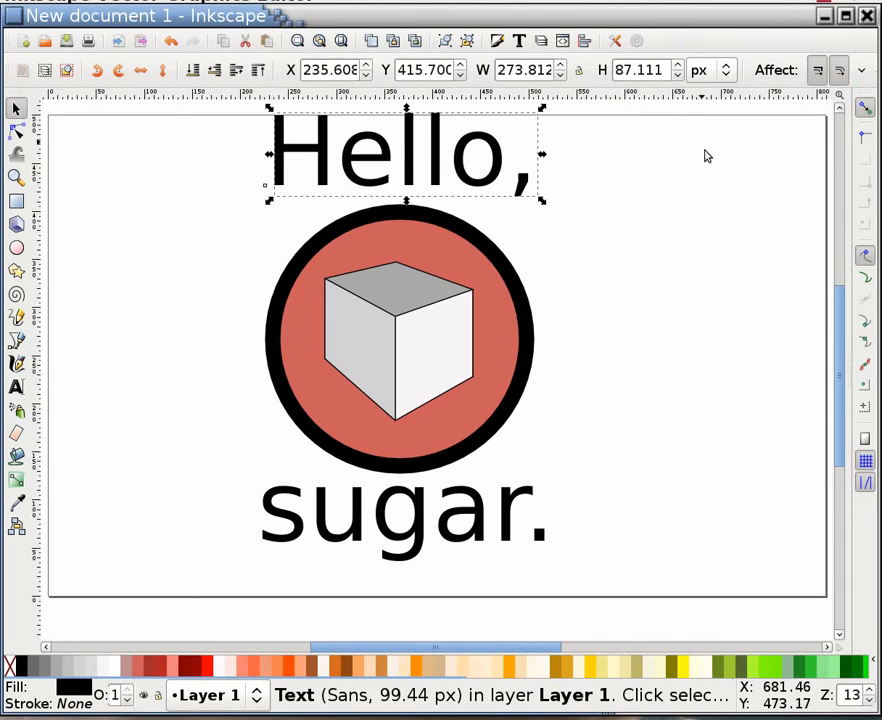
# Switch the page orientation to portrait in the document properties
pyautogui.click(637, 42)
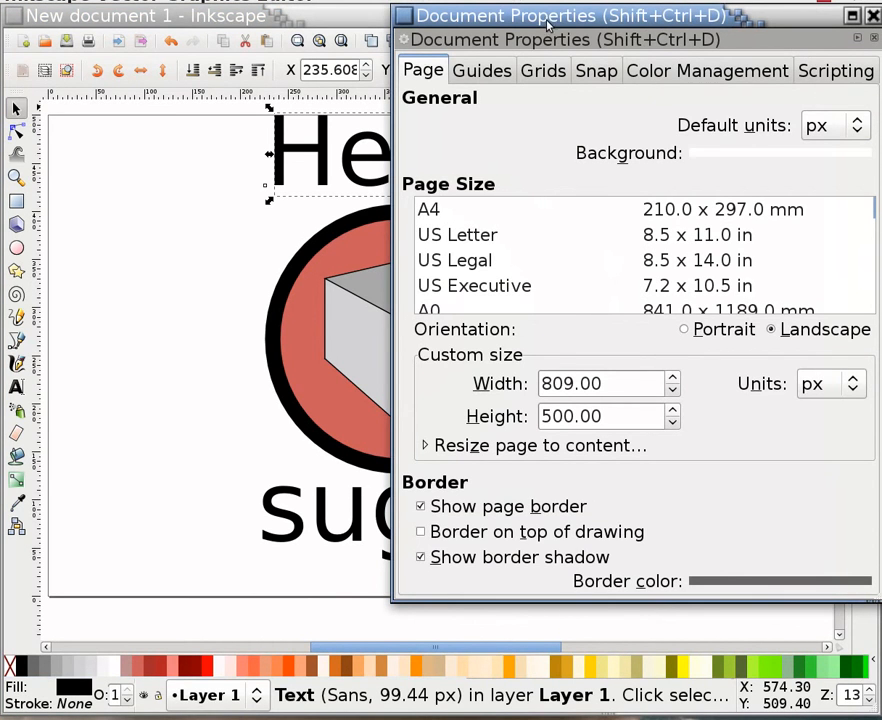
pyautogui.moveTo(628, 14); pyautogui.dragTo(415, 9)
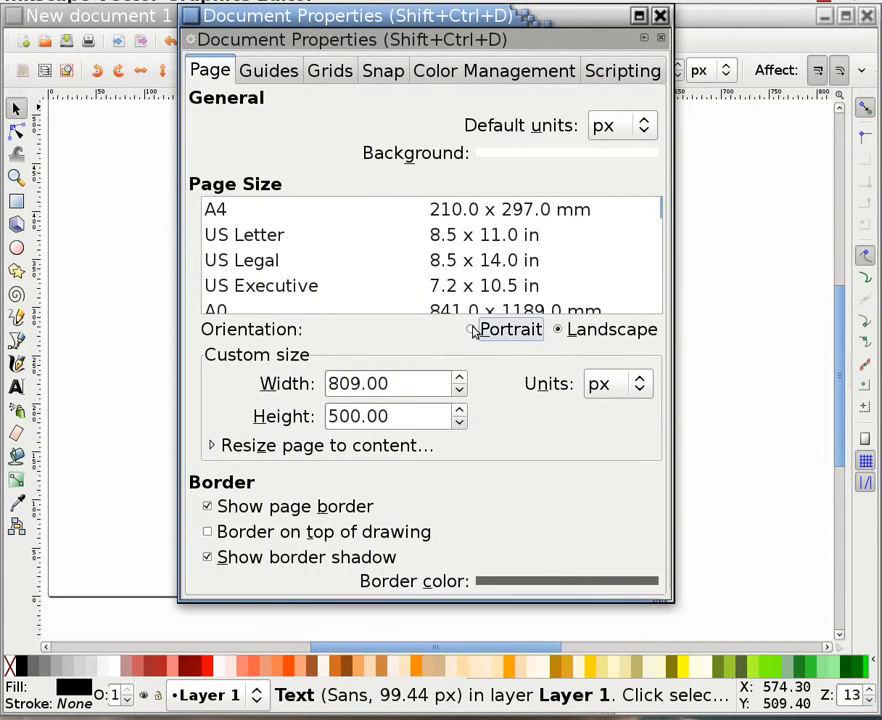
pyautogui.click(471, 331)
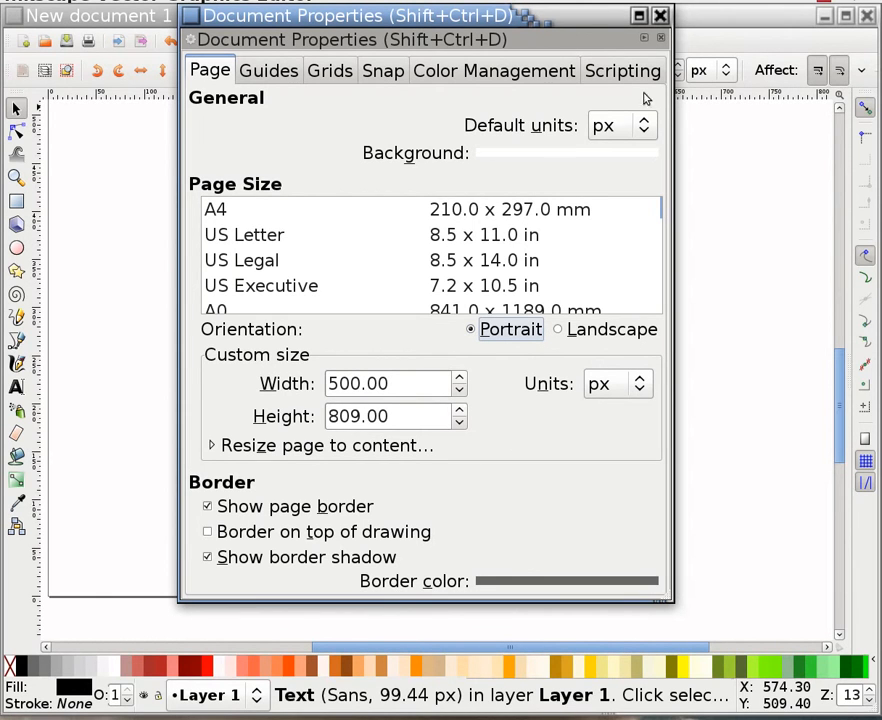
pyautogui.click(660, 17)
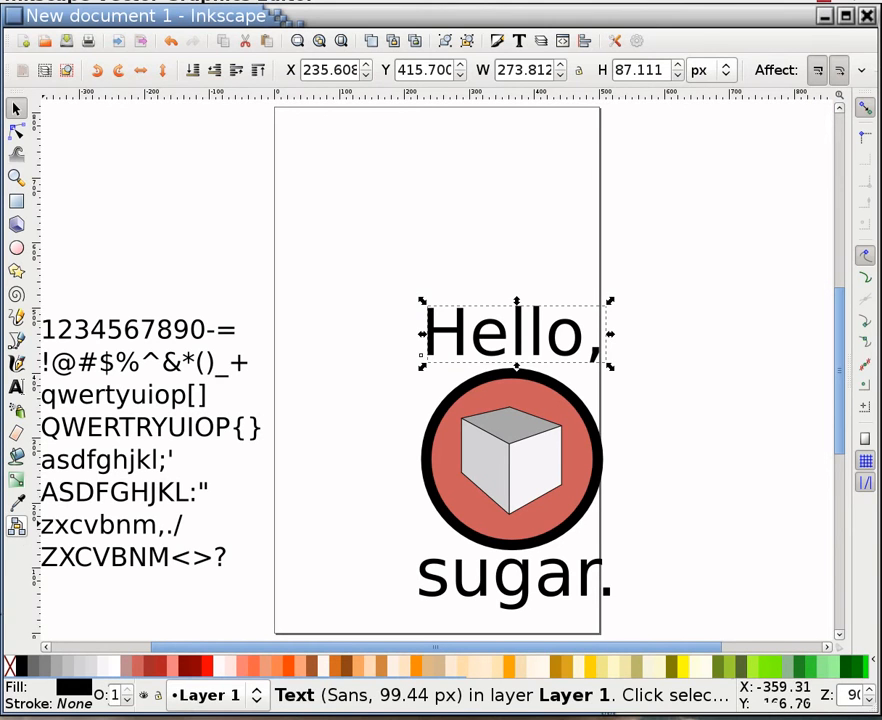
# Delete the keyboard-character text block beside the page and move all the artwork to the upper part of the page
pyautogui.click(98, 458)
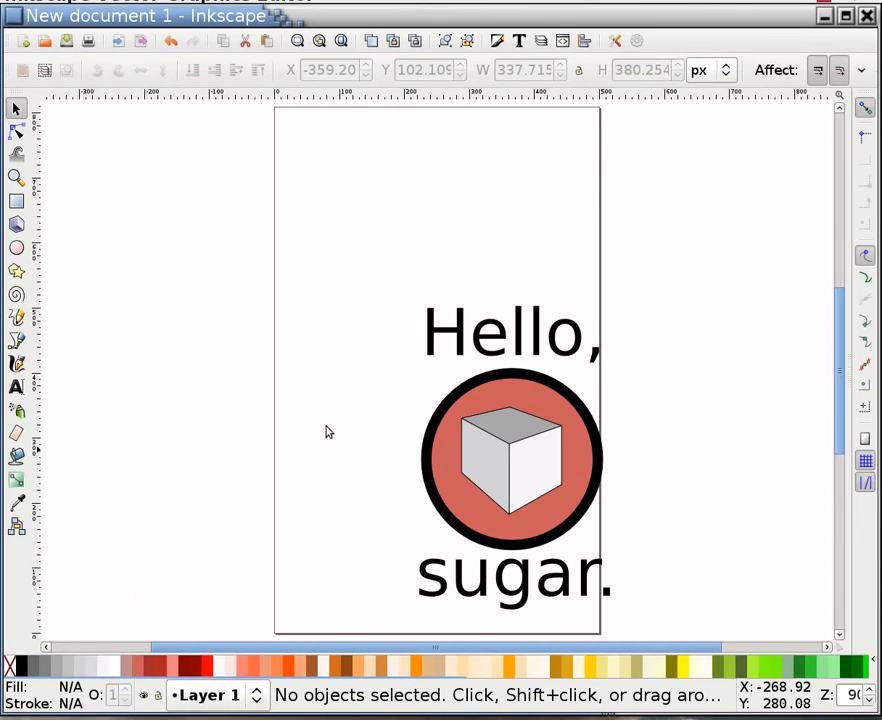
pyautogui.moveTo(378, 237); pyautogui.dragTo(669, 634)
pyautogui.moveTo(518, 582); pyautogui.dragTo(413, 417)
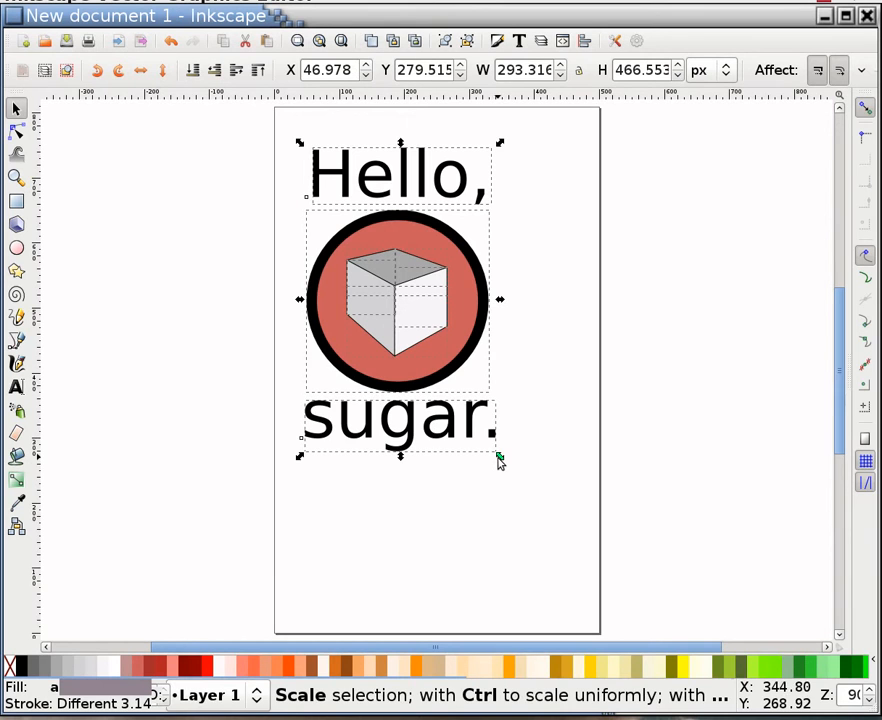
# Scale all the artwork uniformly to about 385 px wide and centre it on the portrait page
pyautogui.moveTo(499, 458); pyautogui.dragTo(589, 552)
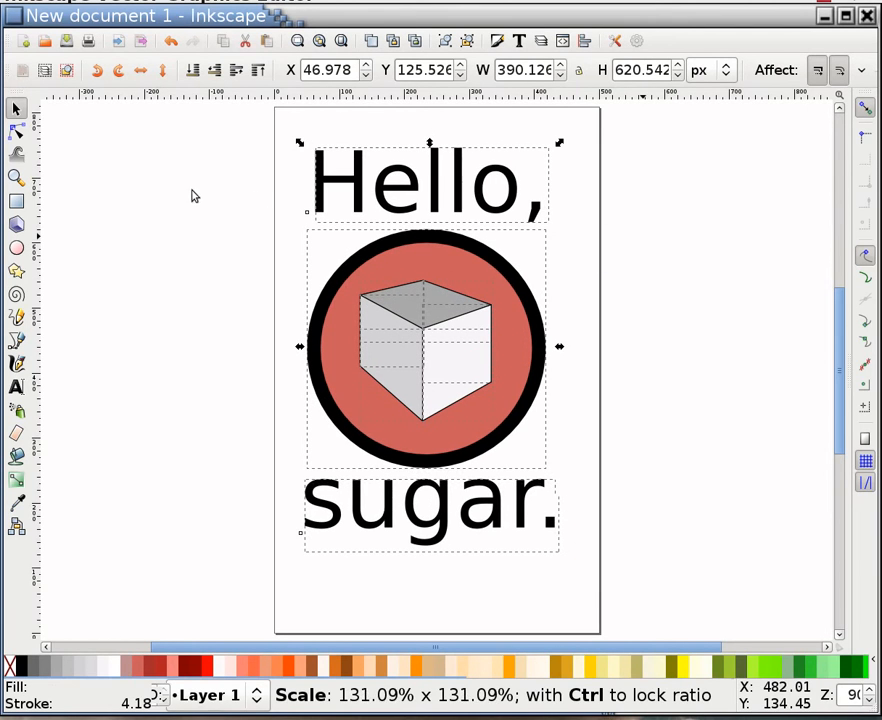
pyautogui.moveTo(242, 130); pyautogui.dragTo(642, 608)
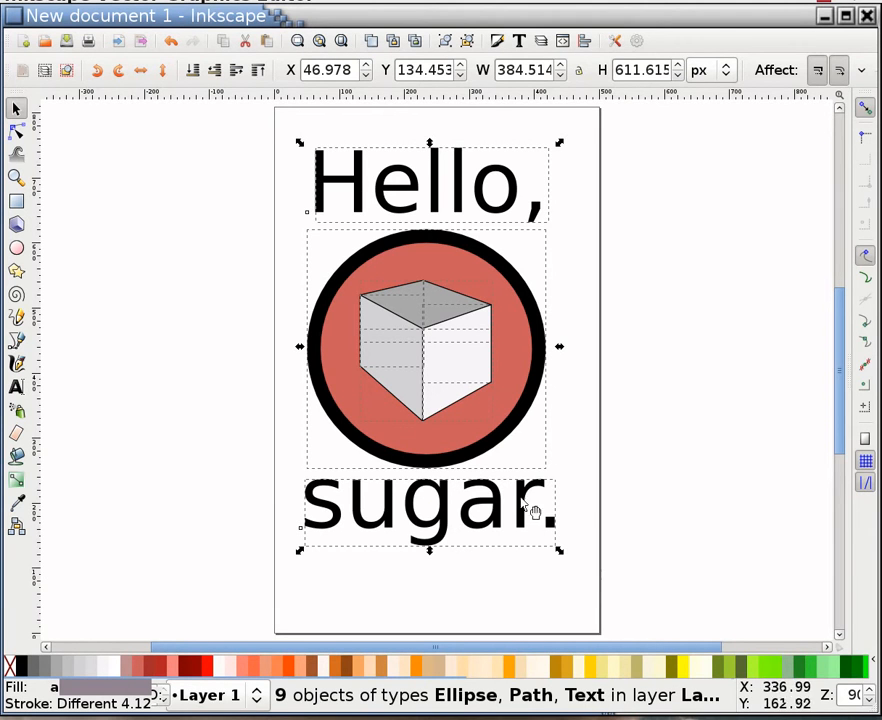
pyautogui.moveTo(506, 518); pyautogui.dragTo(518, 535)
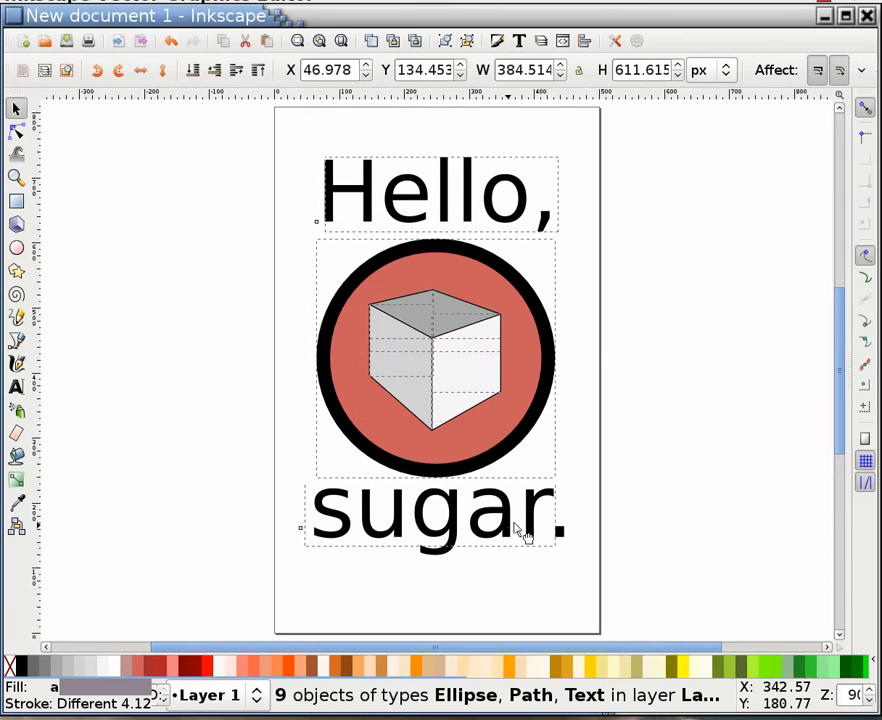
pyautogui.click(722, 295)
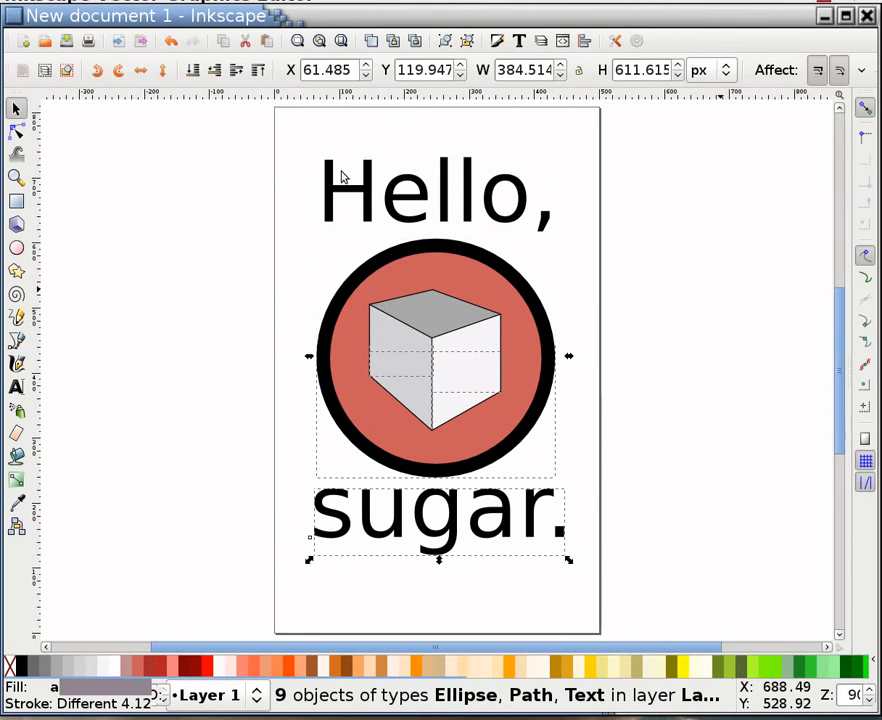
# Select the "Hello," and "sugar." text lines together and open their font settings
pyautogui.click(447, 183)
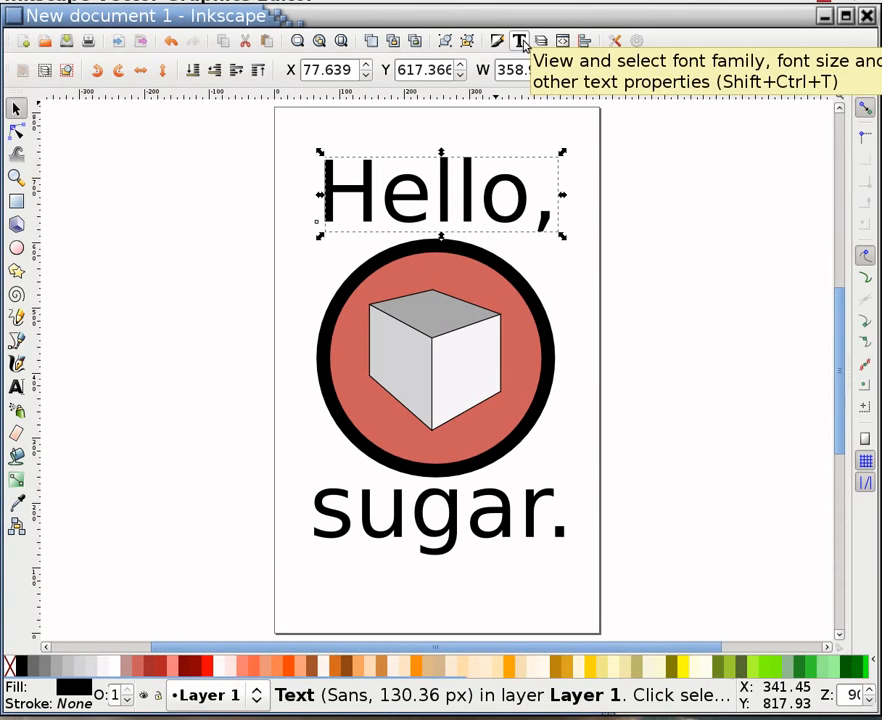
pyautogui.press('shift')
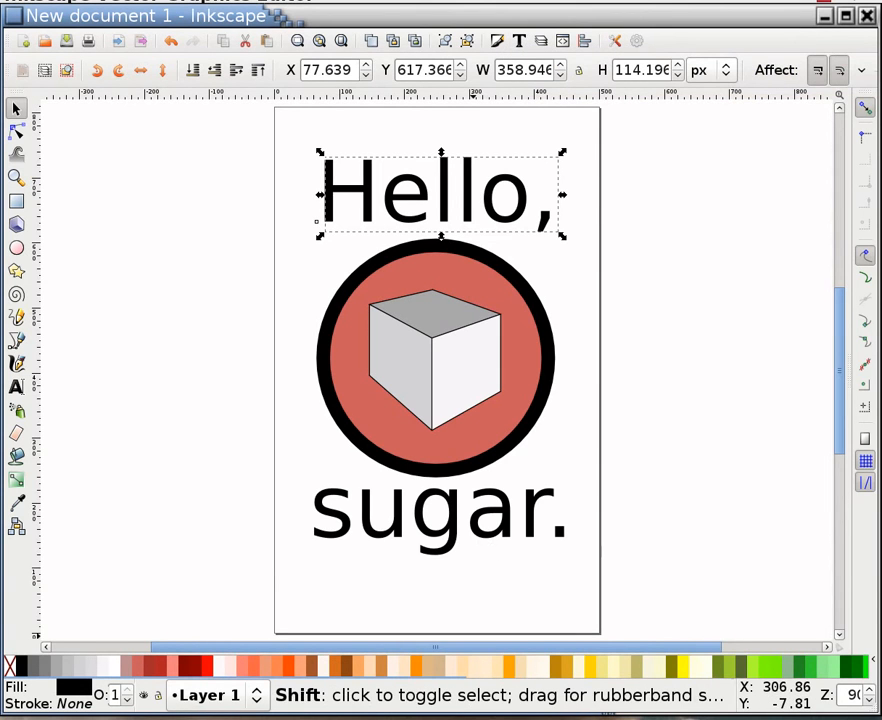
pyautogui.keyDown('shift'); pyautogui.click(450, 541); pyautogui.keyUp('shift')
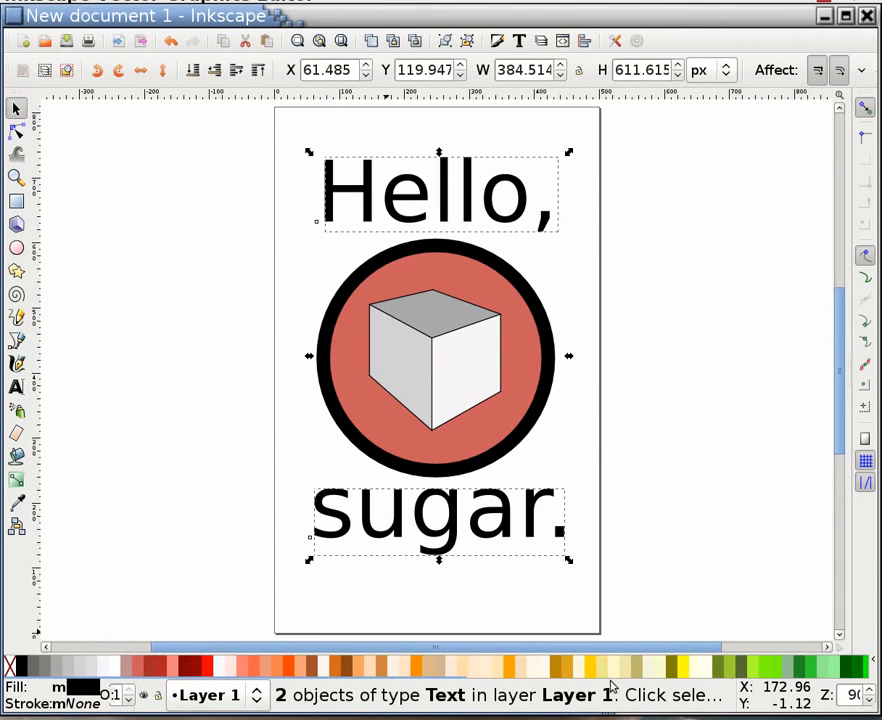
pyautogui.click(520, 42)
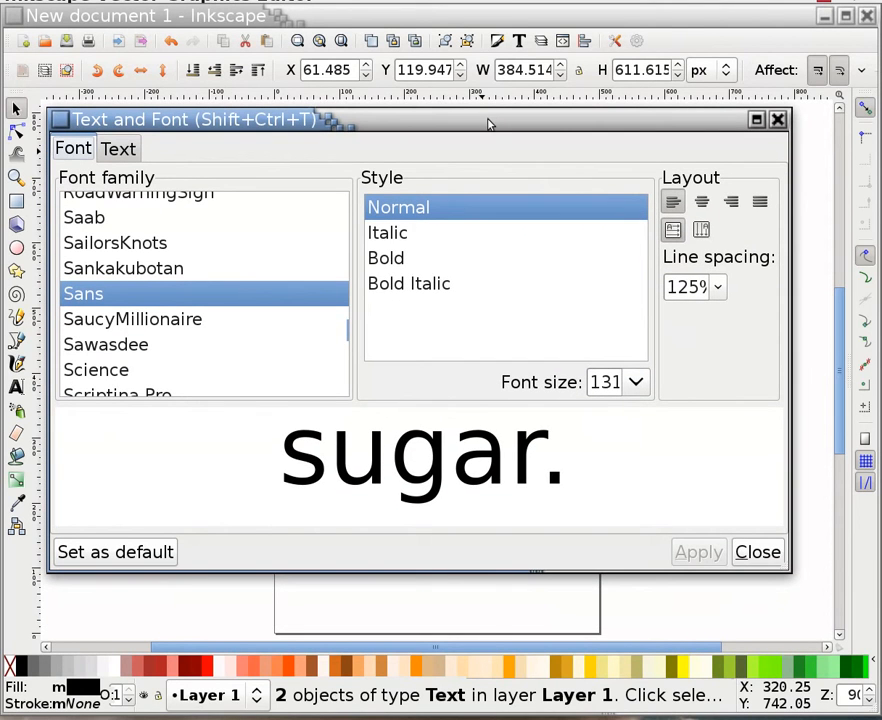
# Preview alternative font families on the selected text, going backwards through the list from SaucyMillionaire to Nimbus Sans L
pyautogui.click(347, 317)
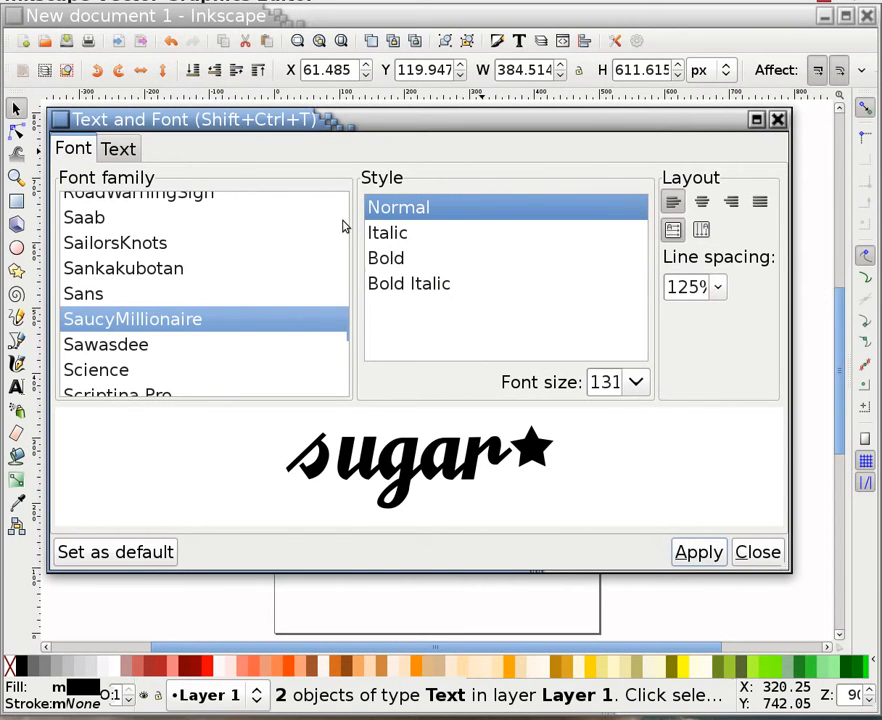
pyautogui.press('Up')
pyautogui.press('Up')
pyautogui.press('Up')
pyautogui.press('Up')
pyautogui.press('Up')
pyautogui.press('Up')
pyautogui.press('Up')
pyautogui.press('Up')
pyautogui.press('Up')
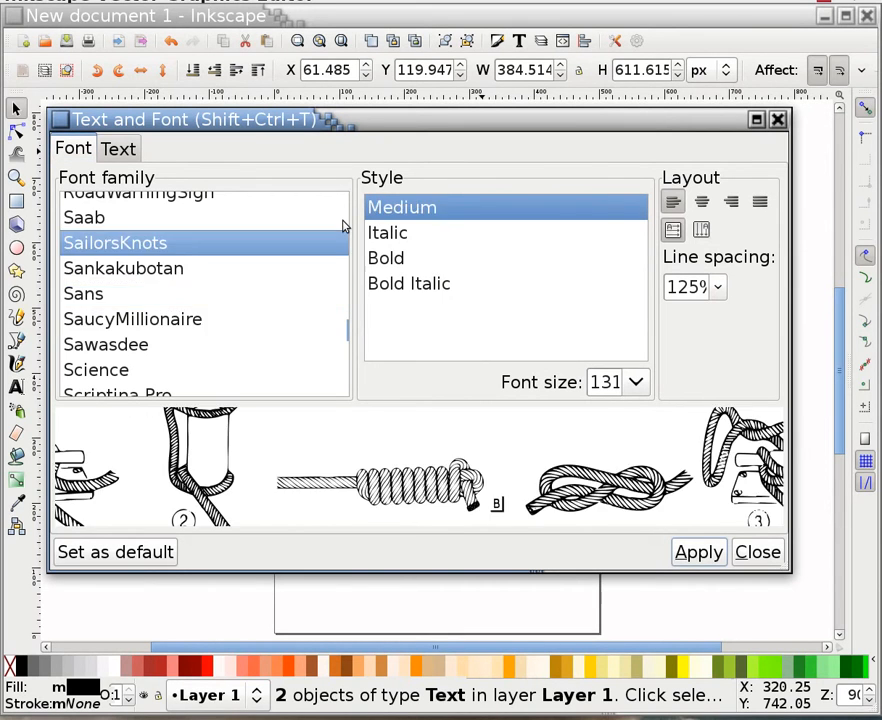
pyautogui.press('Up')
pyautogui.press('Up')
pyautogui.press('Up')
pyautogui.press('Up')
pyautogui.press('Up')
pyautogui.press('Up')
pyautogui.press('Up')
pyautogui.press('Up')
pyautogui.press('Up')
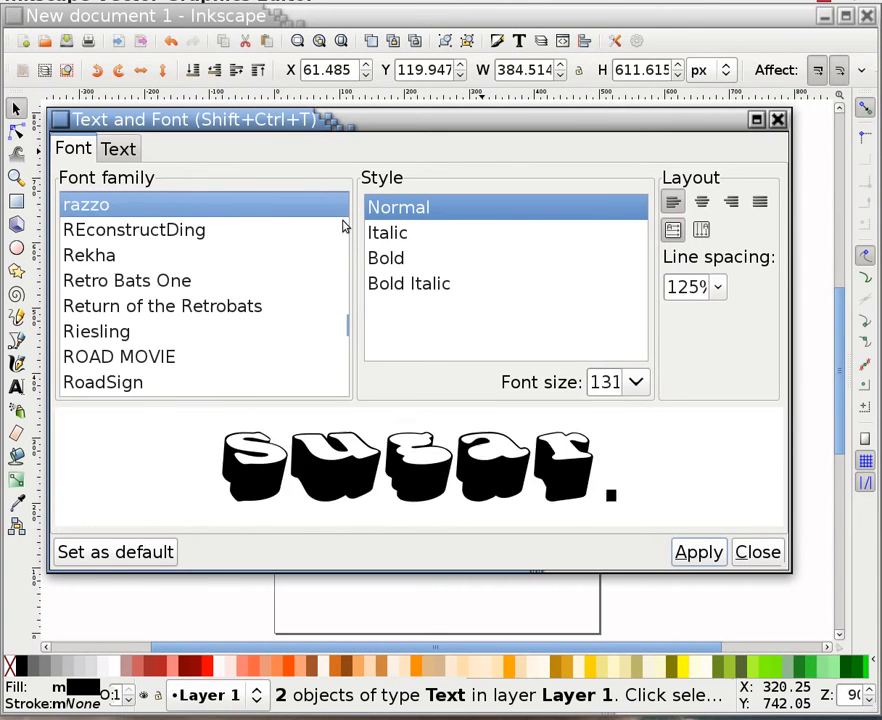
pyautogui.press('Up')
pyautogui.press('Up')
pyautogui.press('Up')
pyautogui.press('Up')
pyautogui.press('Up')
pyautogui.press('Up')
pyautogui.press('Up')
pyautogui.press('Up')
pyautogui.press('Up')
pyautogui.press('Up')
pyautogui.press('Up')
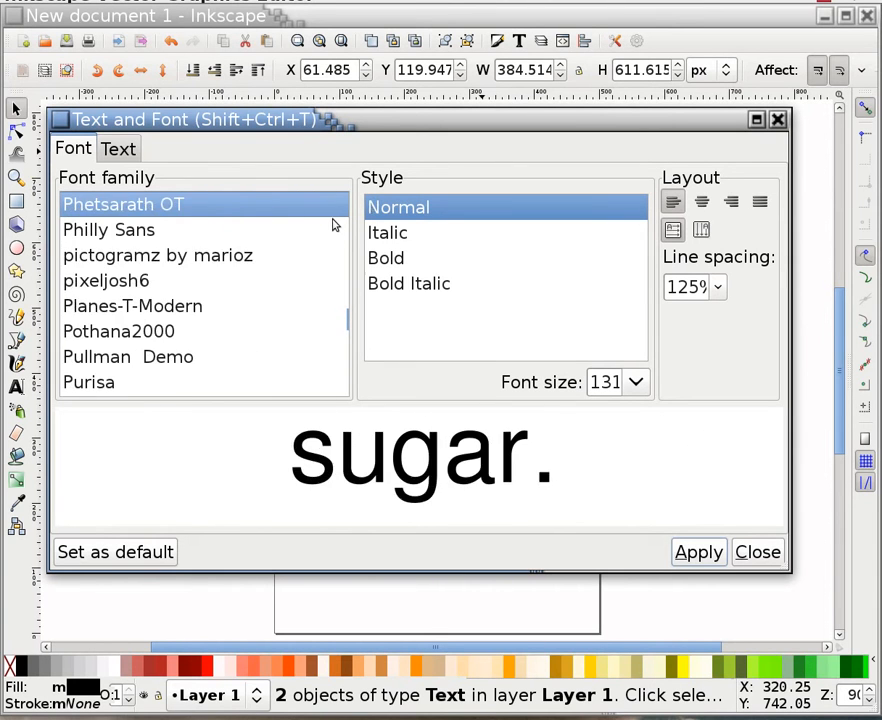
pyautogui.press('Up')
pyautogui.press('Up')
pyautogui.press('Up')
pyautogui.press('Up')
pyautogui.press('Up')
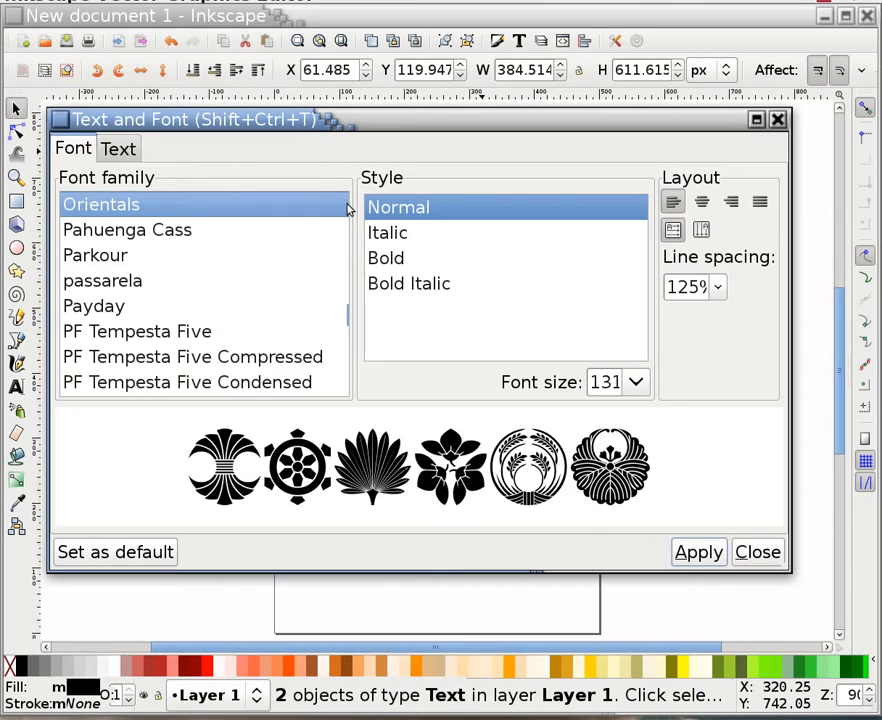
pyautogui.press('Up')
pyautogui.press('Up')
pyautogui.press('Up')
pyautogui.press('Up')
pyautogui.press('Up')
pyautogui.press('Up')
pyautogui.press('Up')
pyautogui.press('Up')
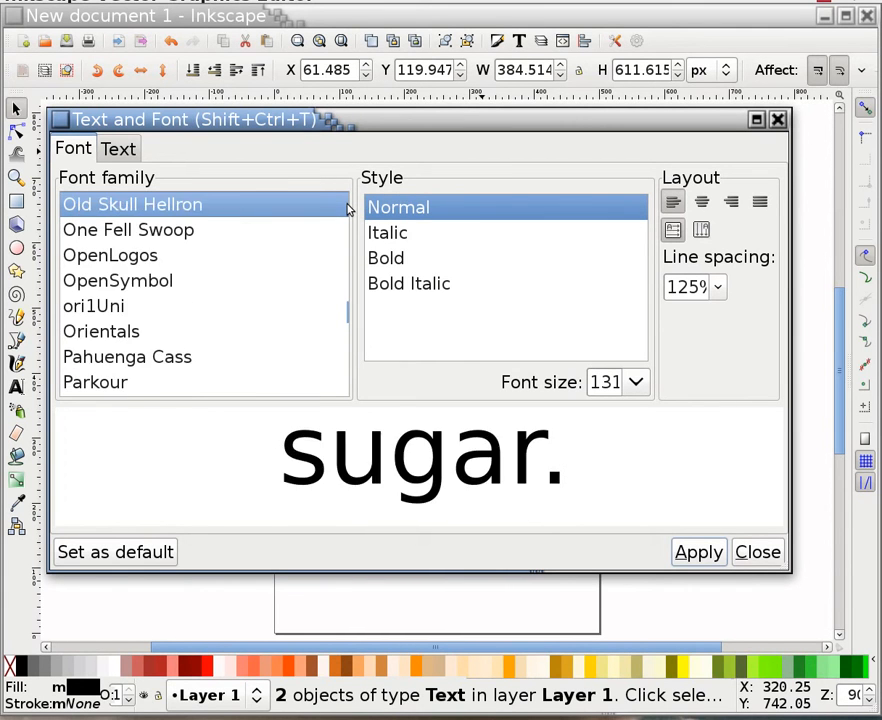
pyautogui.press('Up')
pyautogui.press('Up')
pyautogui.press('Up')
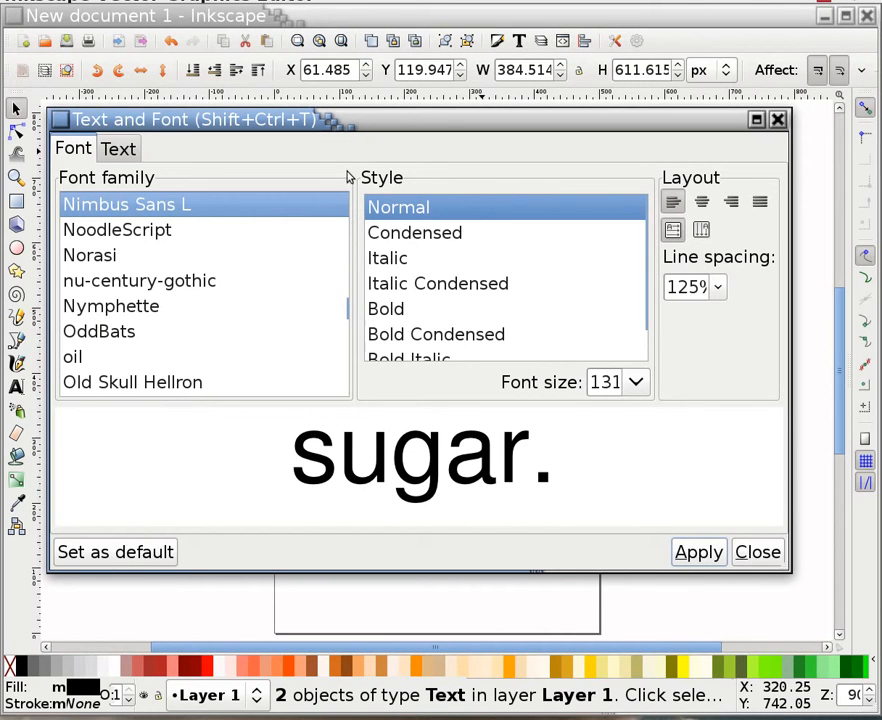
# Preview the font families at the start of the list on the selected text, from 4YEOgarden to Aircraft
pyautogui.scroll(10, 170, 208)
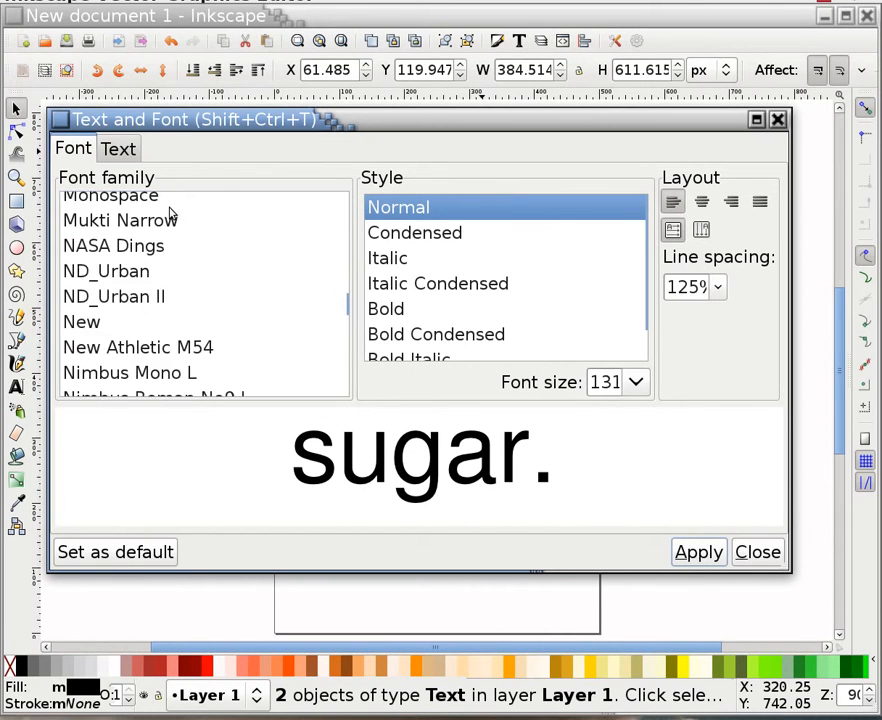
pyautogui.scroll(15, 170, 212)
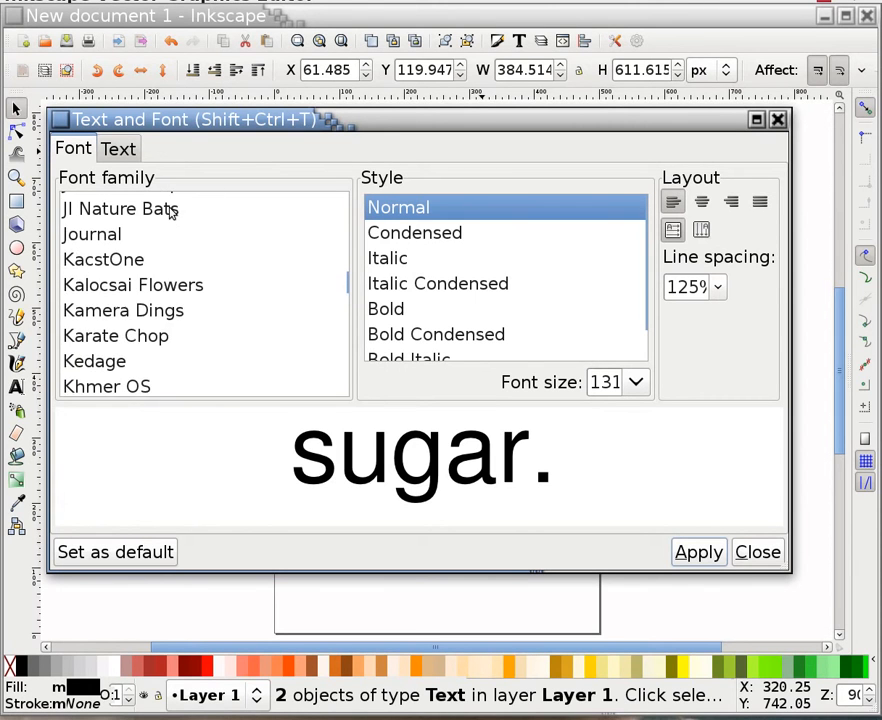
pyautogui.scroll(20, 170, 212)
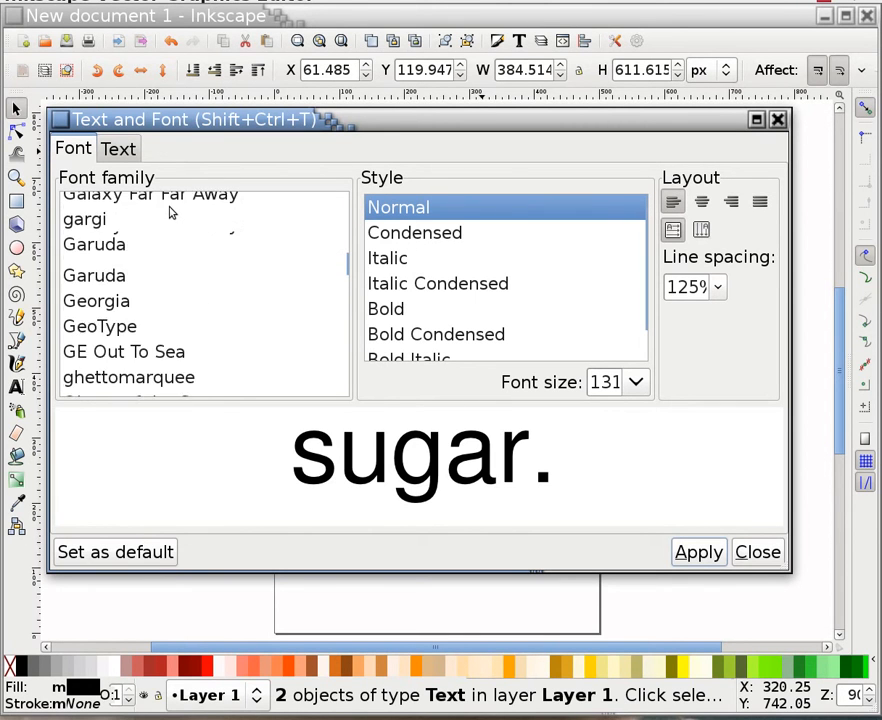
pyautogui.scroll(20, 170, 212)
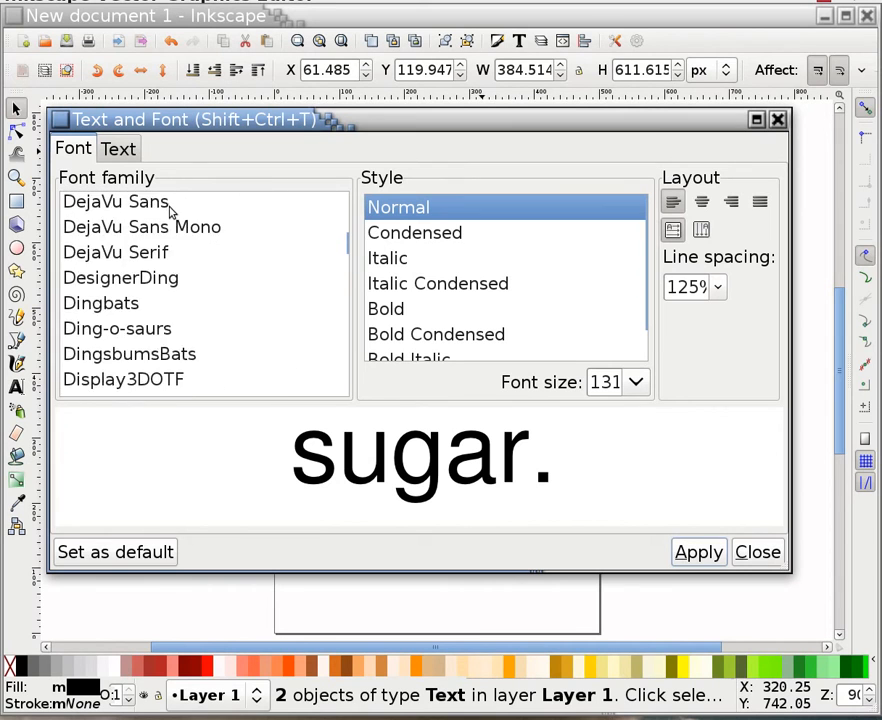
pyautogui.scroll(20, 170, 212)
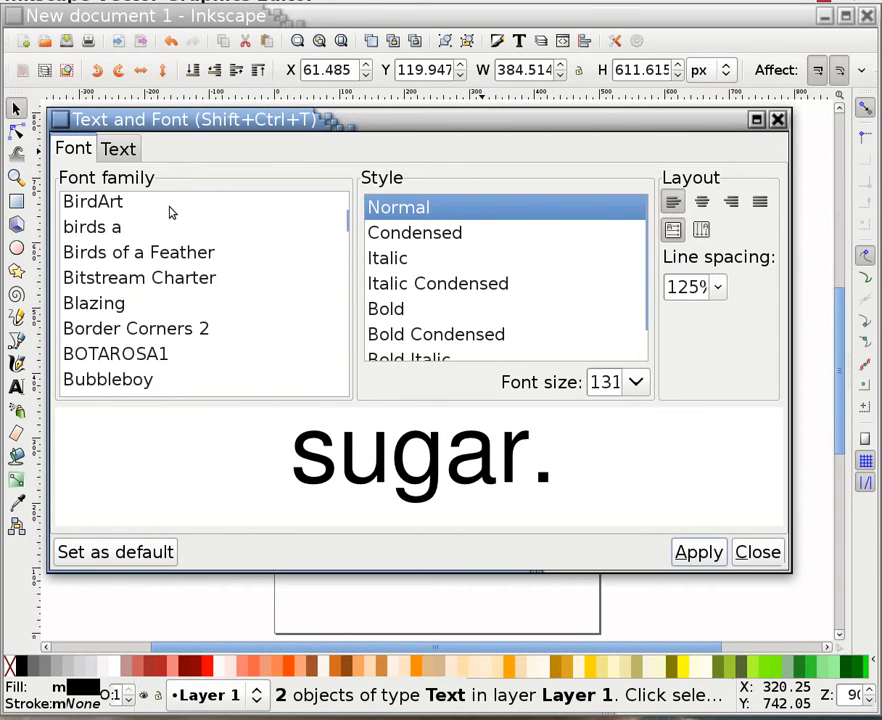
pyautogui.scroll(5, 170, 212)
pyautogui.scroll(5, 170, 212)
pyautogui.scroll(1, 170, 212)
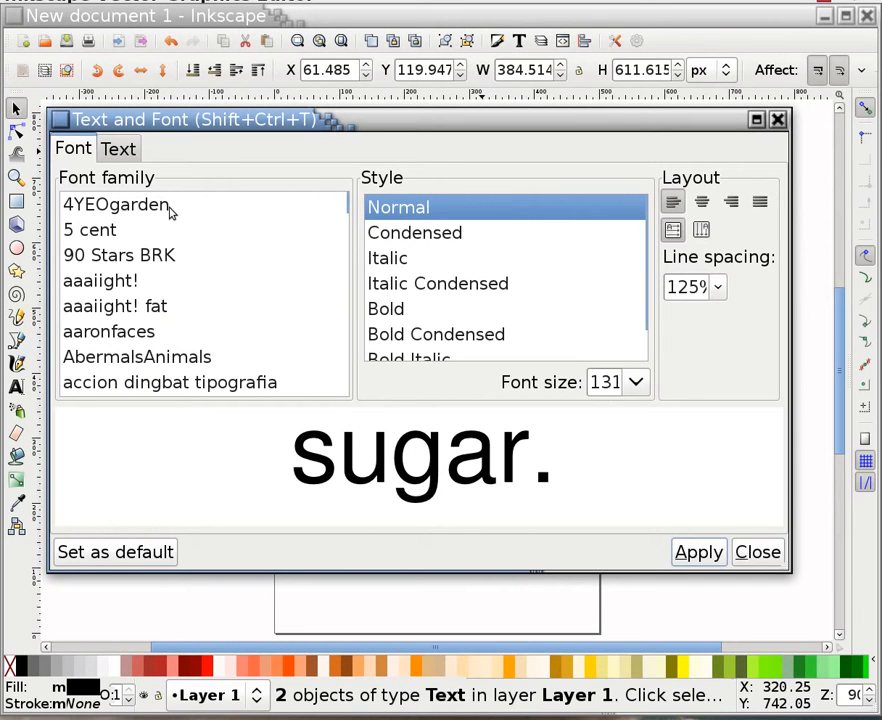
pyautogui.click(171, 211)
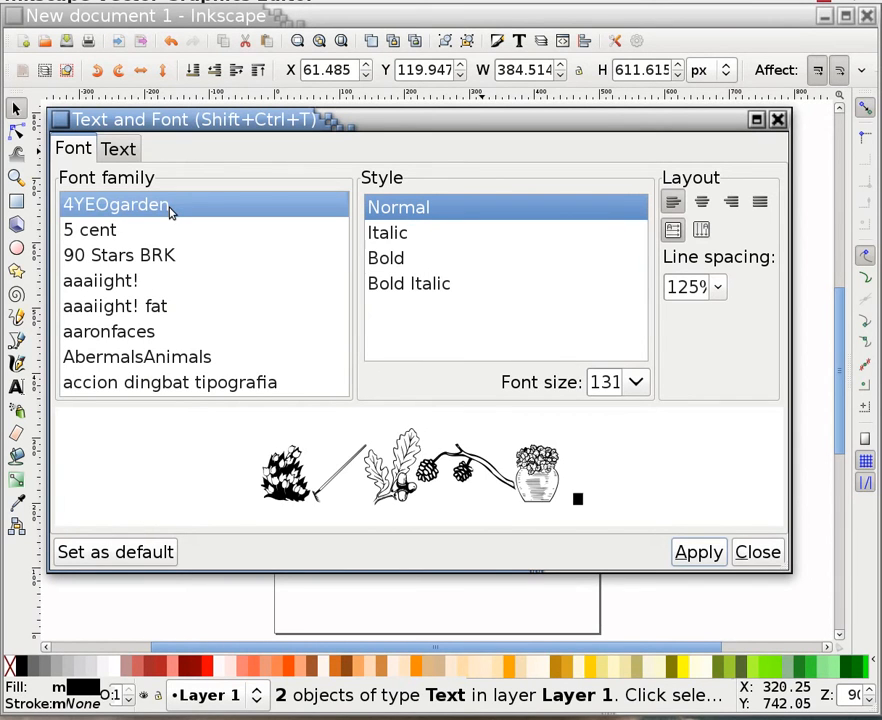
pyautogui.press('Down')
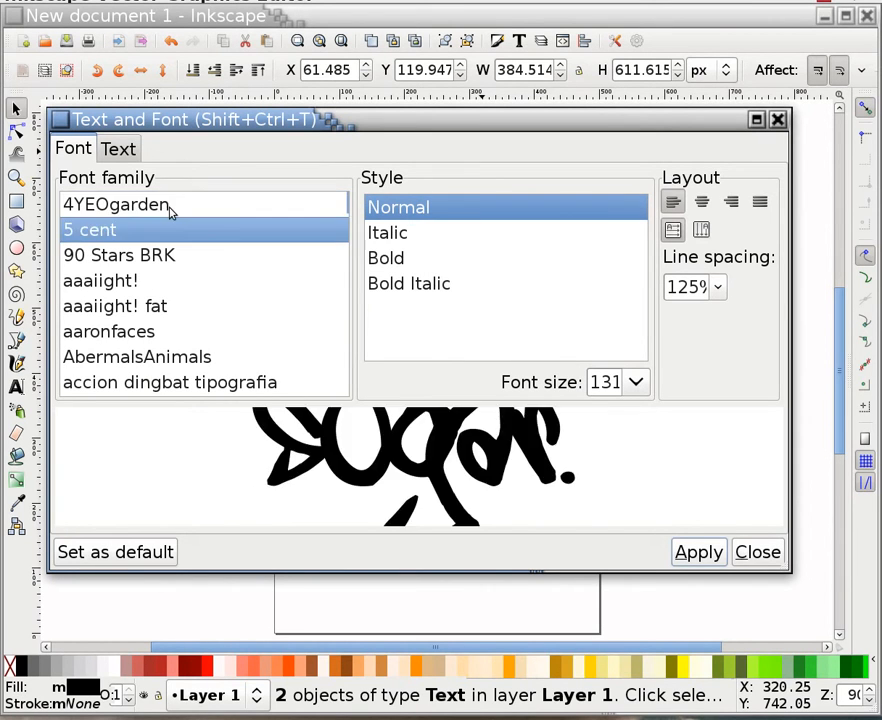
pyautogui.press('Down')
pyautogui.press('Down')
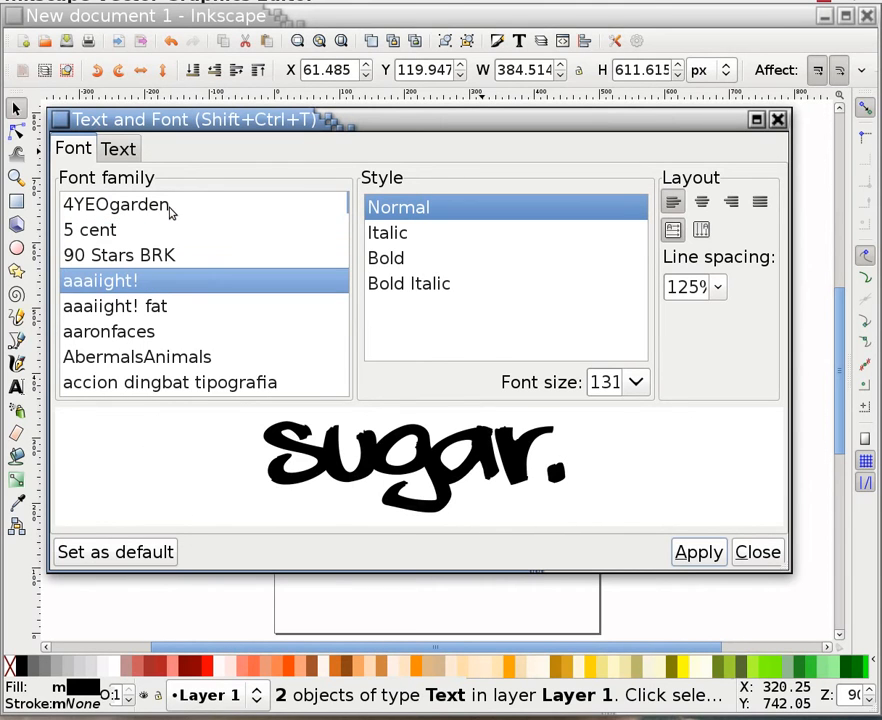
pyautogui.press('Down')
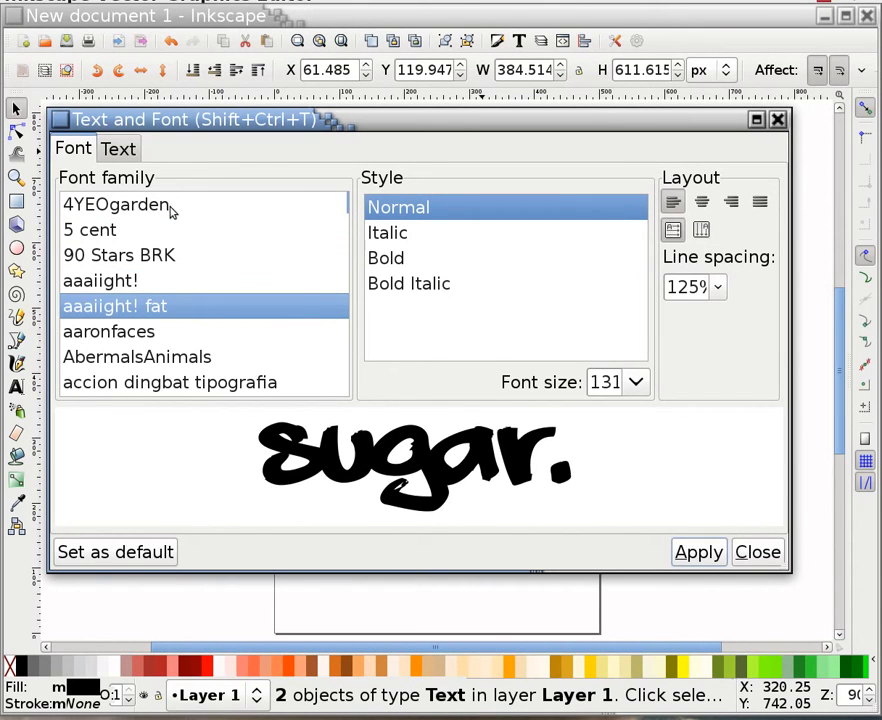
pyautogui.press('Down')
pyautogui.press('Down')
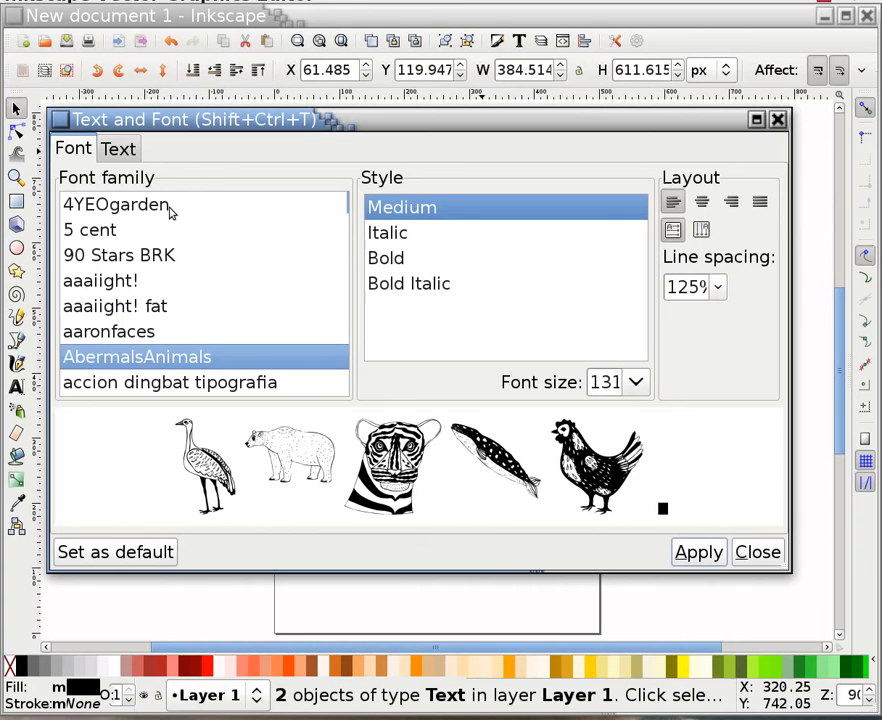
pyautogui.press('Down')
pyautogui.press('Down')
pyautogui.press('Down')
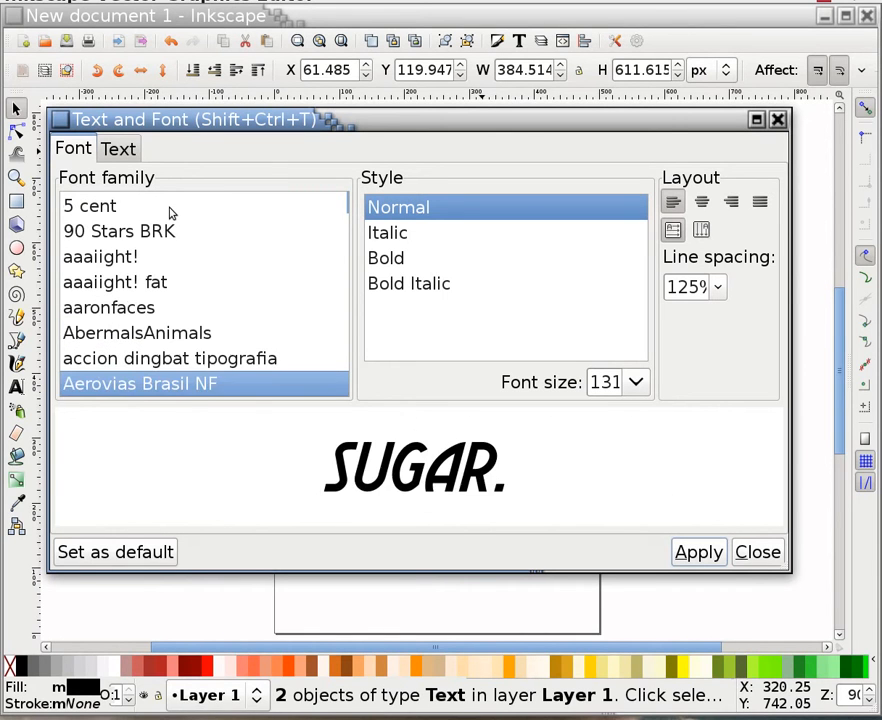
pyautogui.press('Down')
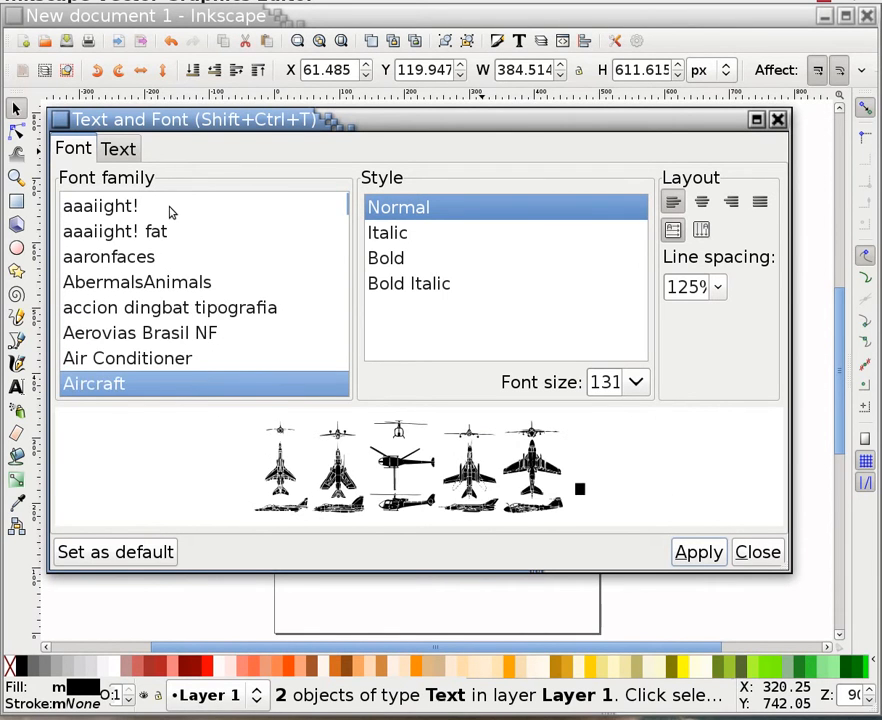
pyautogui.press('Up')
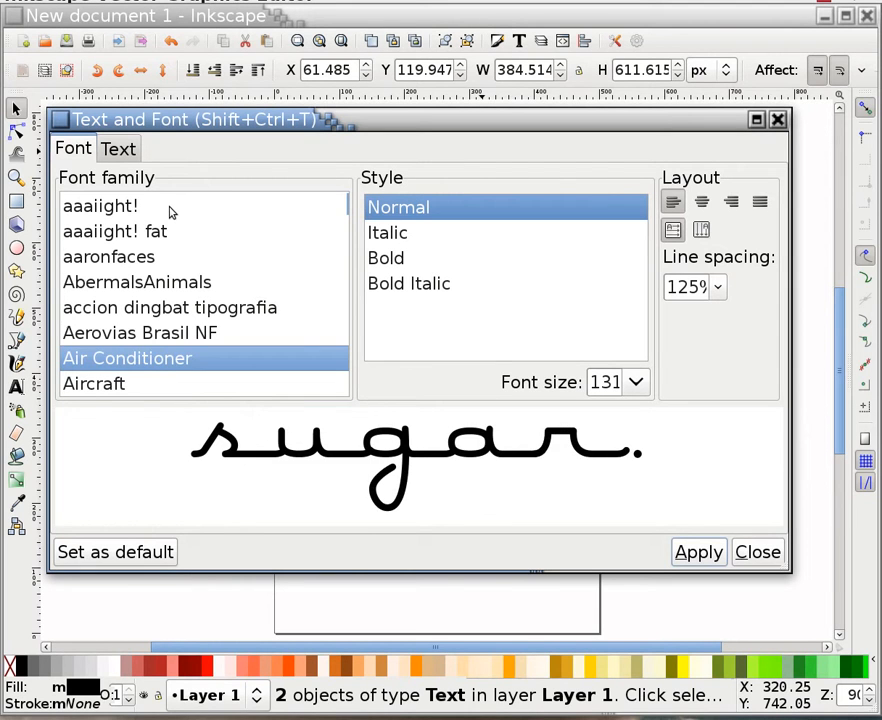
pyautogui.press('Up')
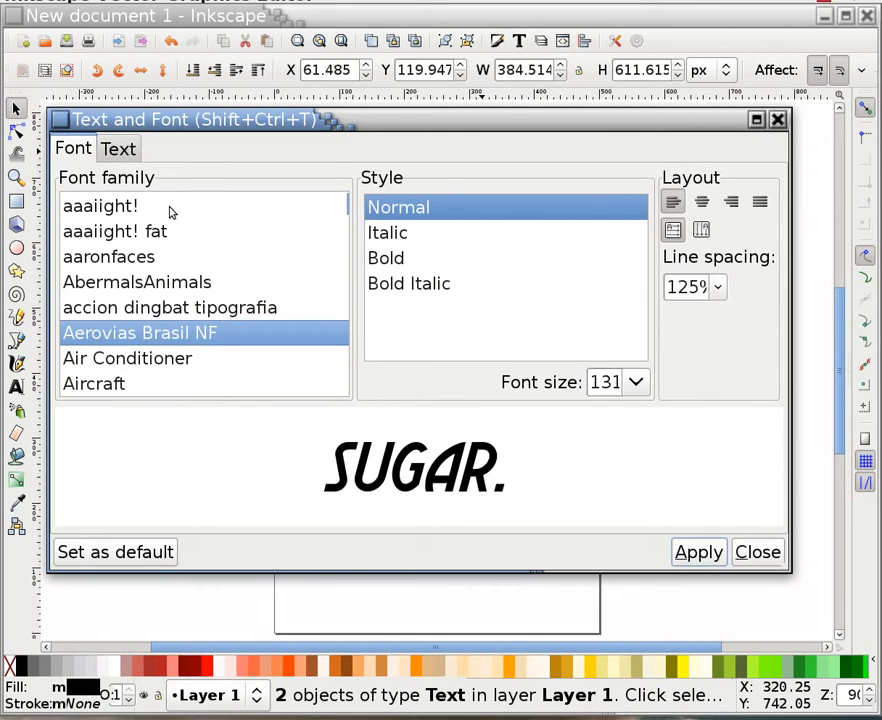
pyautogui.press('Down')
pyautogui.press('Down')
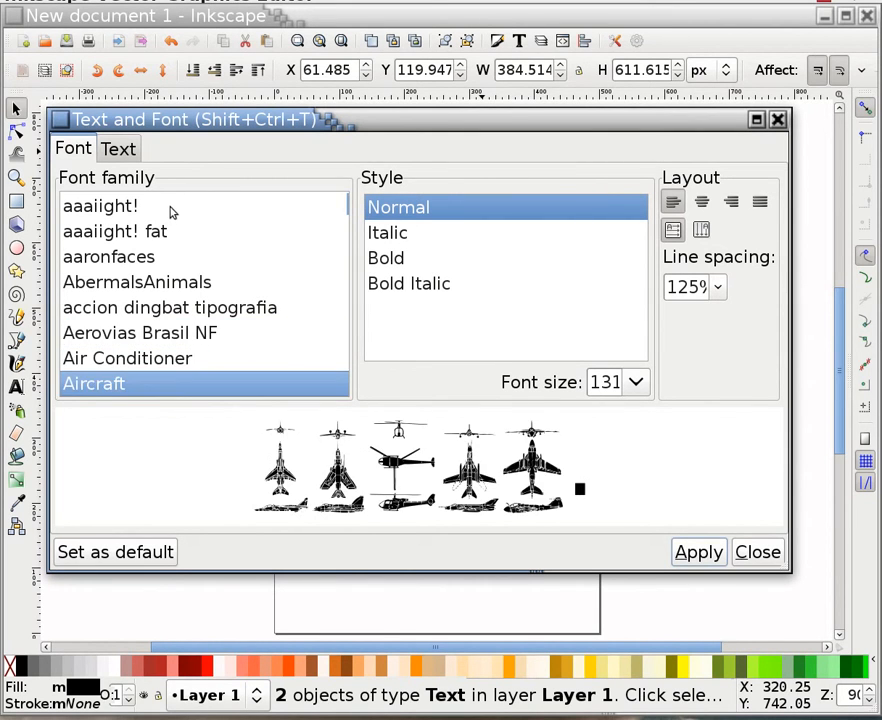
# Preview the font families from Aircraft1 to Beautiful Beasts on the selected text
pyautogui.press('Down')
pyautogui.press('Down')
pyautogui.press('Down')
pyautogui.press('Down')
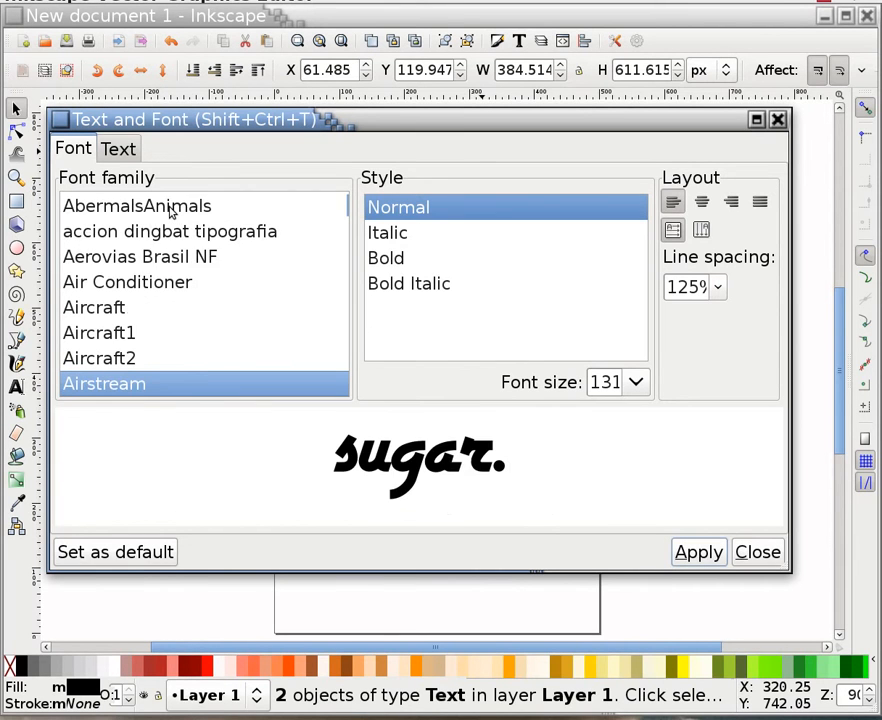
pyautogui.press('Down')
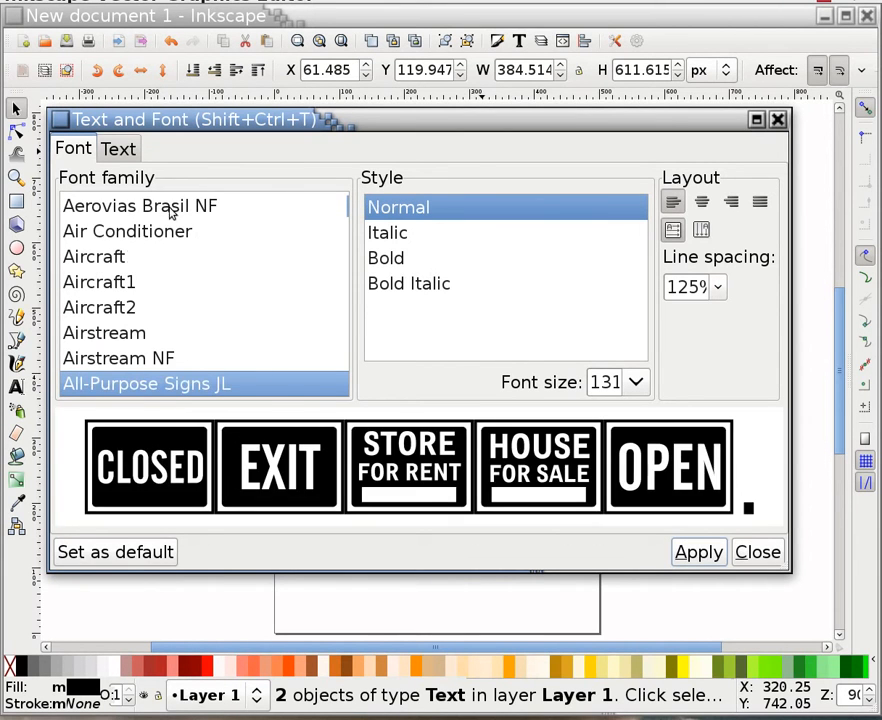
pyautogui.press('Down')
pyautogui.press('Down')
pyautogui.press('Down')
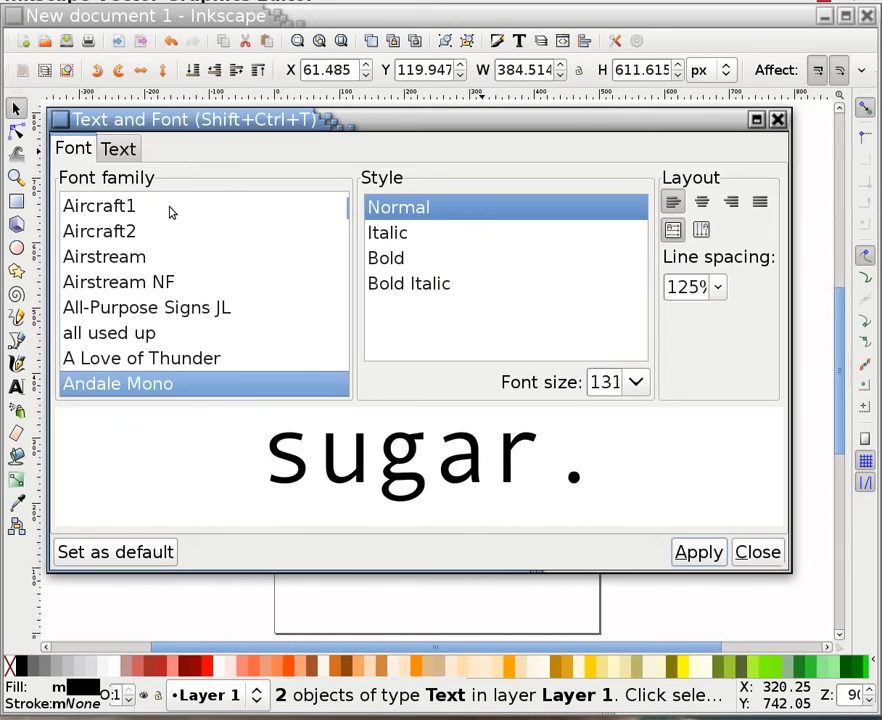
pyautogui.press('Down')
pyautogui.press('Down')
pyautogui.press('Down')
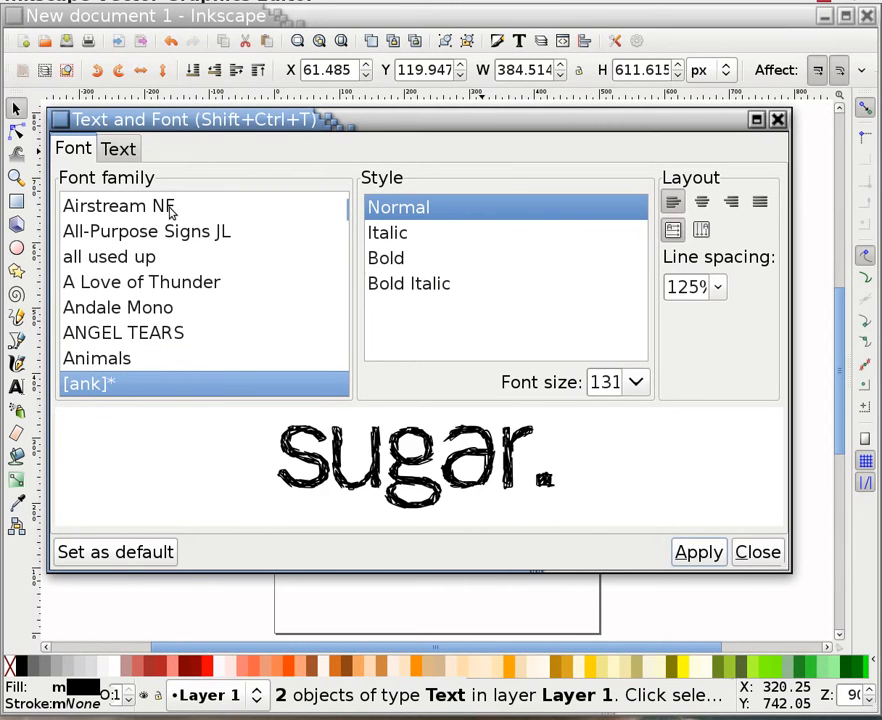
pyautogui.press('Down')
pyautogui.press('Down')
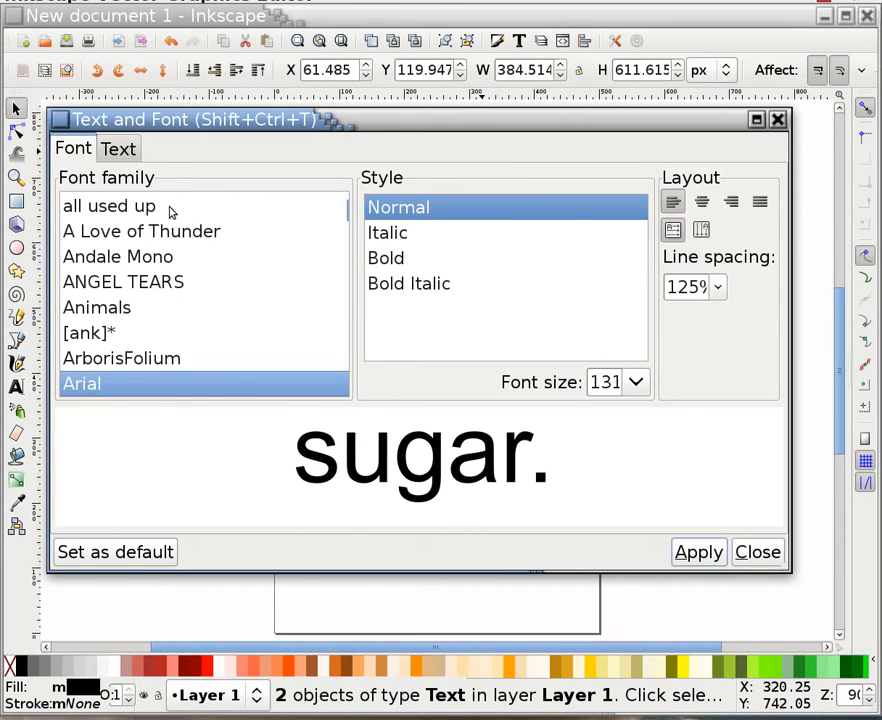
pyautogui.press('Down')
pyautogui.press('Down')
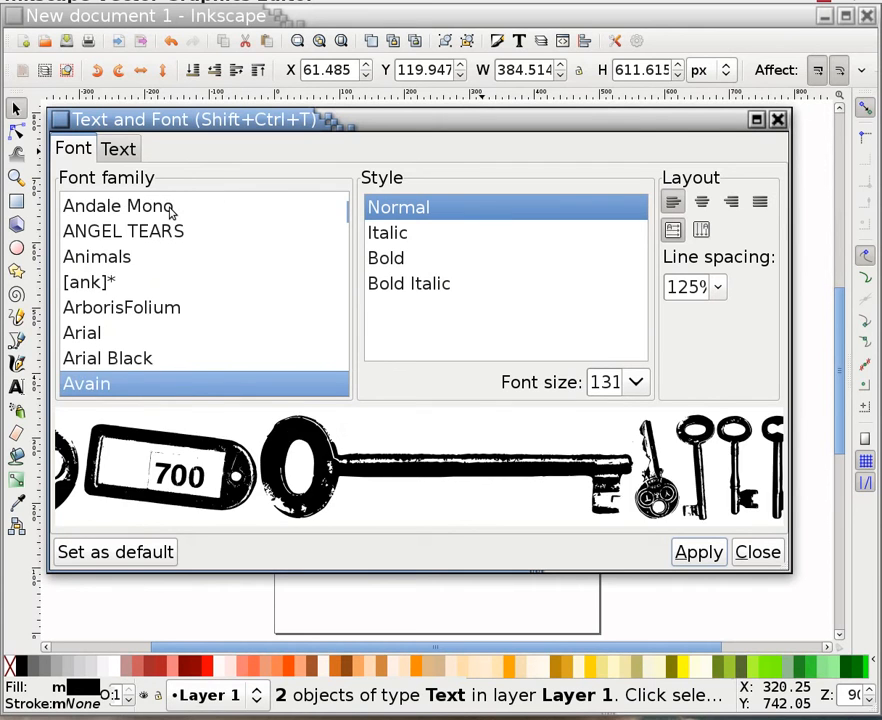
pyautogui.press('Down')
pyautogui.press('Down')
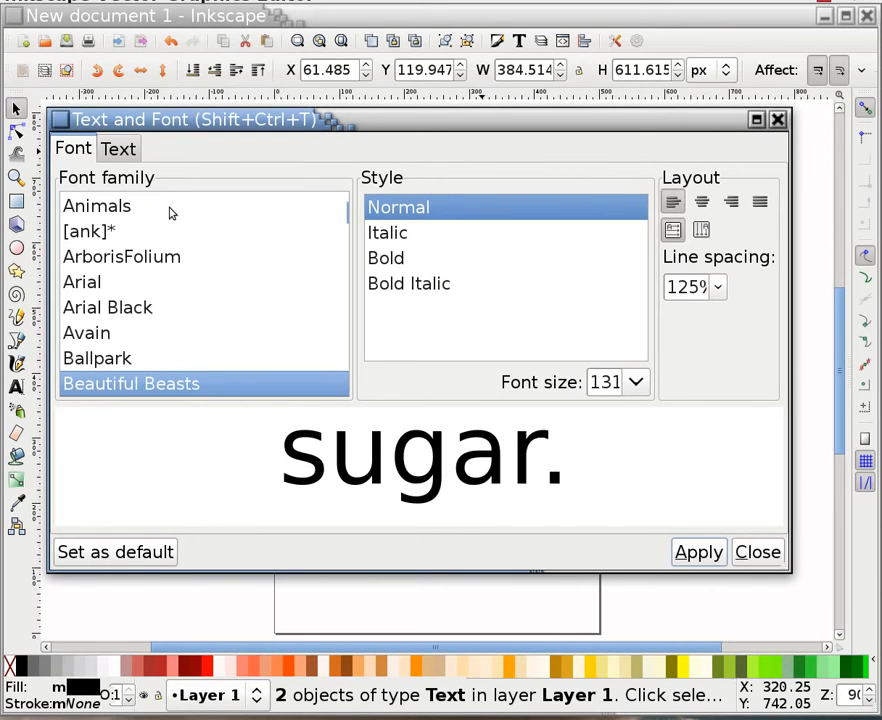
# Compare the neighbouring families from Ballpark to Bebas Neue, and apply Bebas in Normal style to both text lines
pyautogui.press('Up')
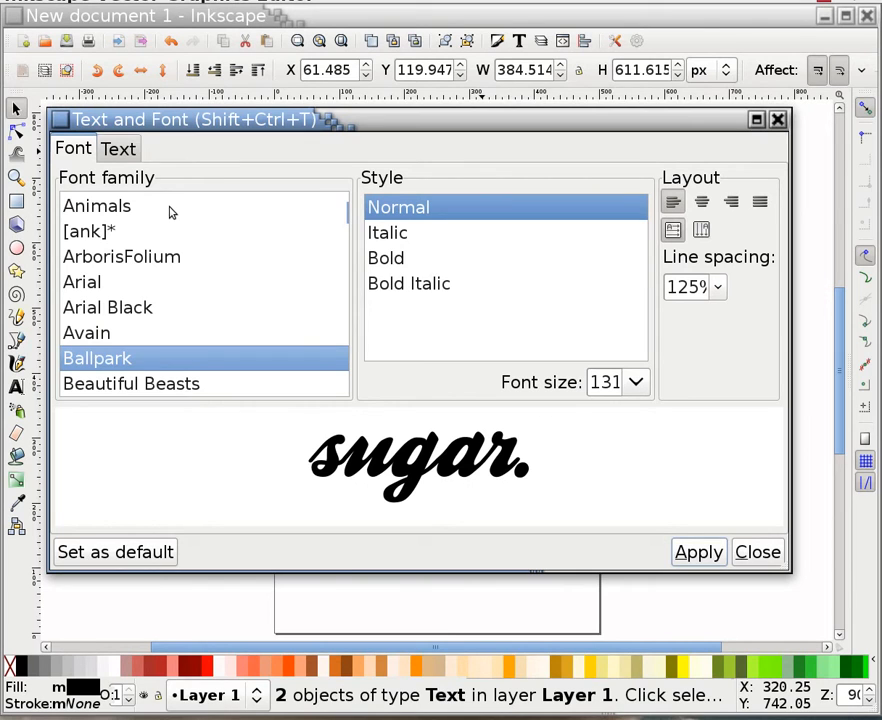
pyautogui.press('Down')
pyautogui.press('Down')
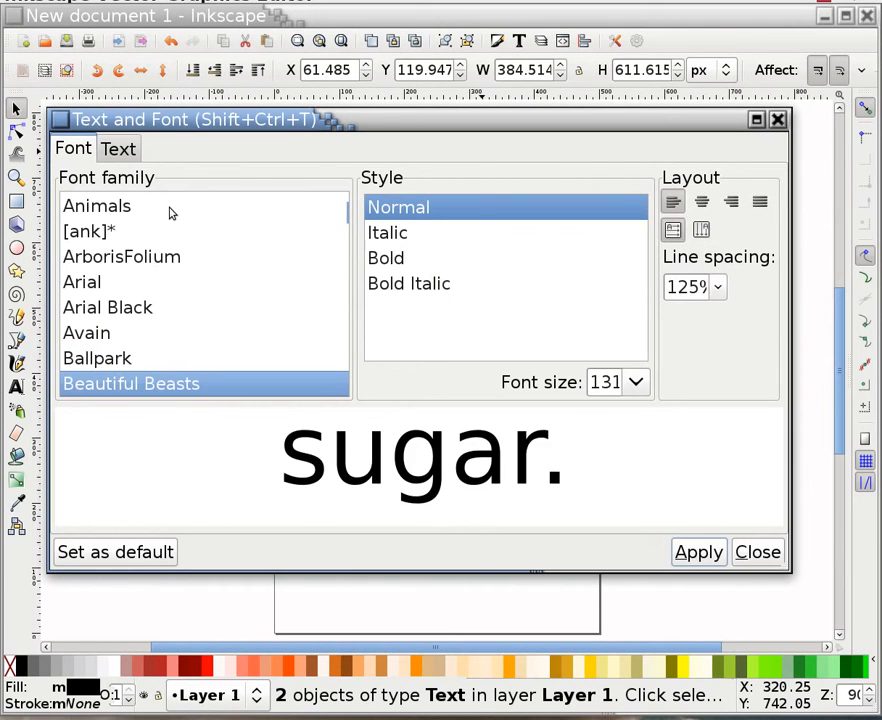
pyautogui.press('Down')
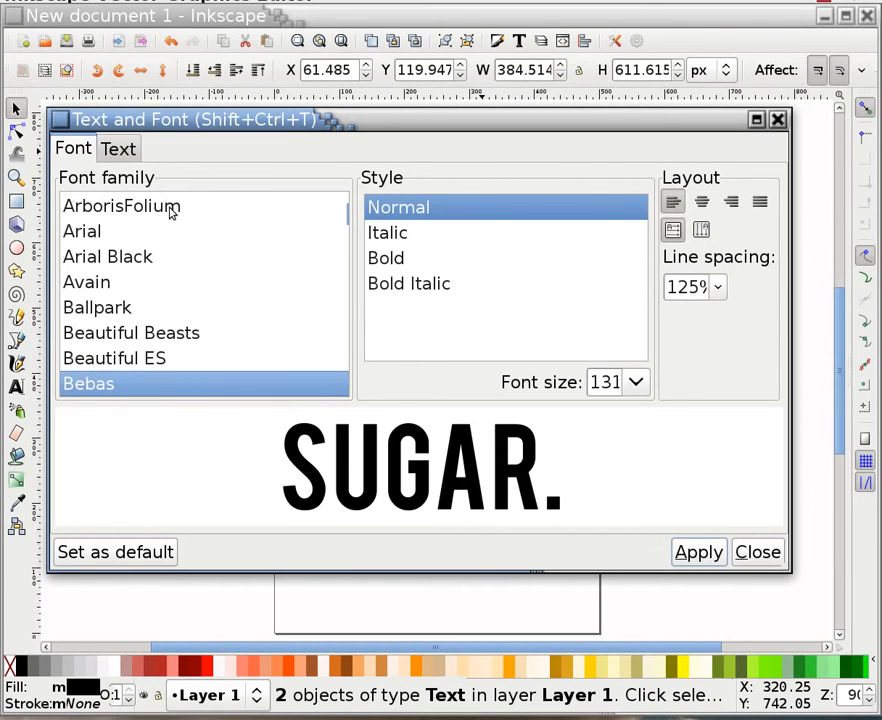
pyautogui.press('Up')
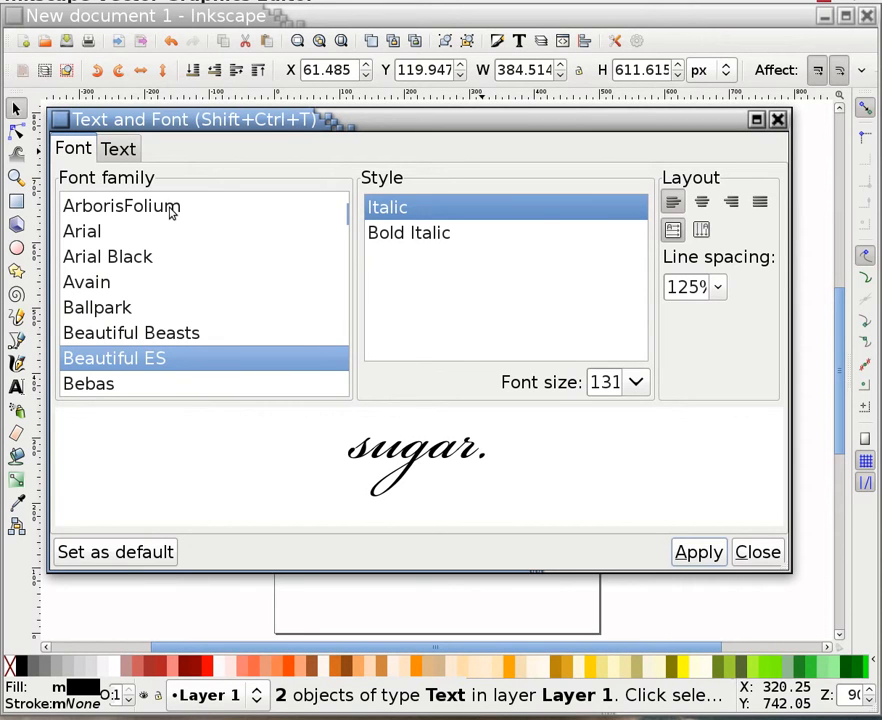
pyautogui.press('Down')
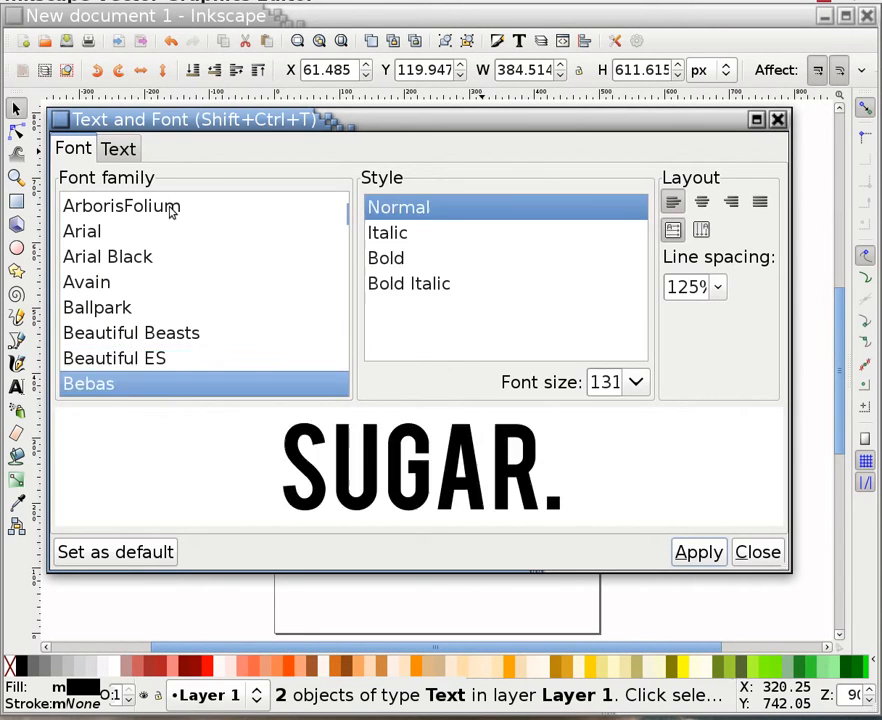
pyautogui.press('Down')
pyautogui.press('Up')
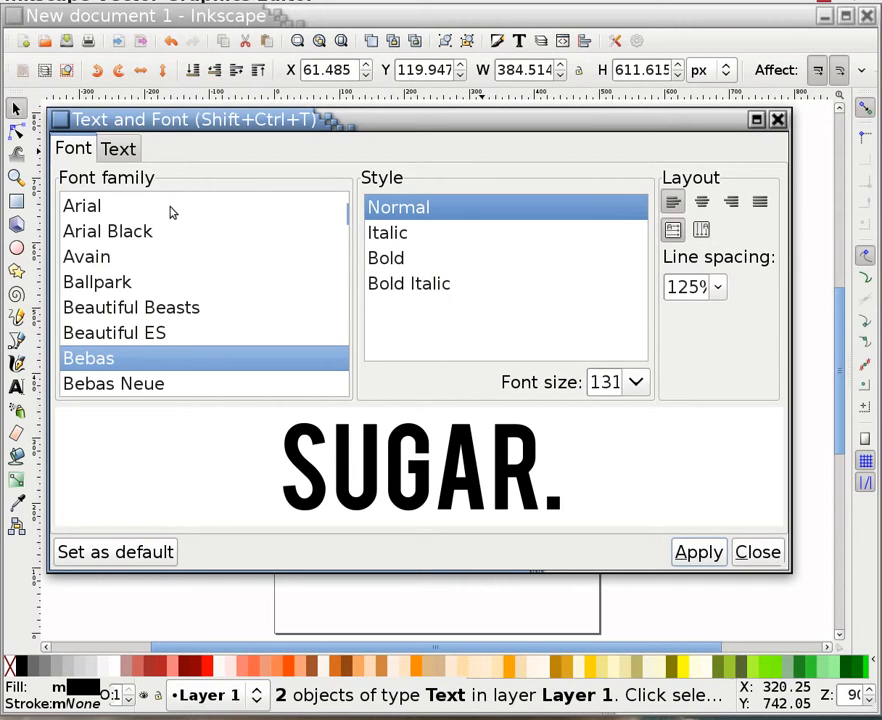
pyautogui.click(717, 556)
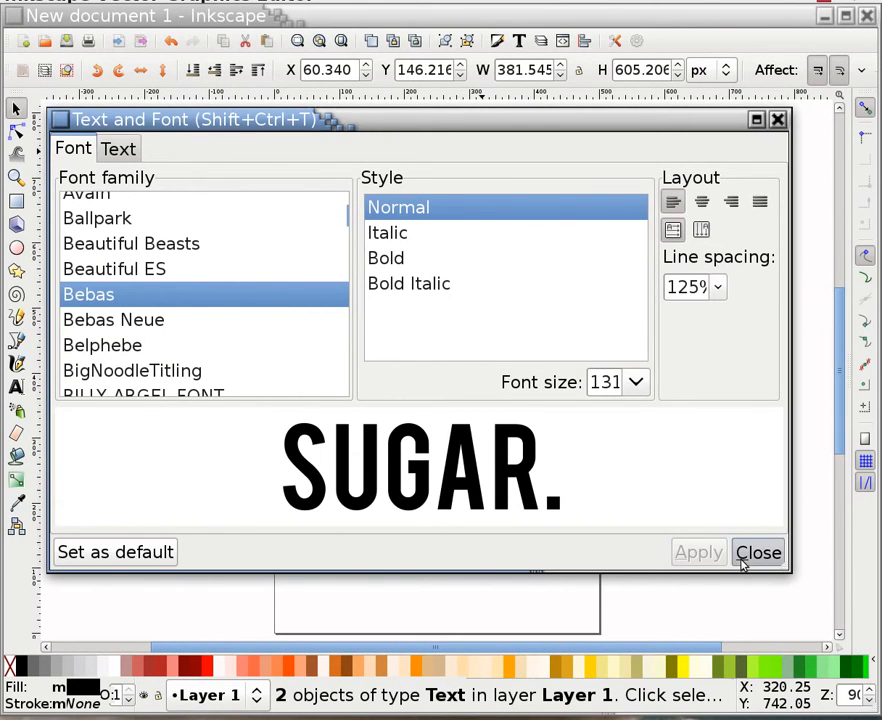
pyautogui.click(742, 564)
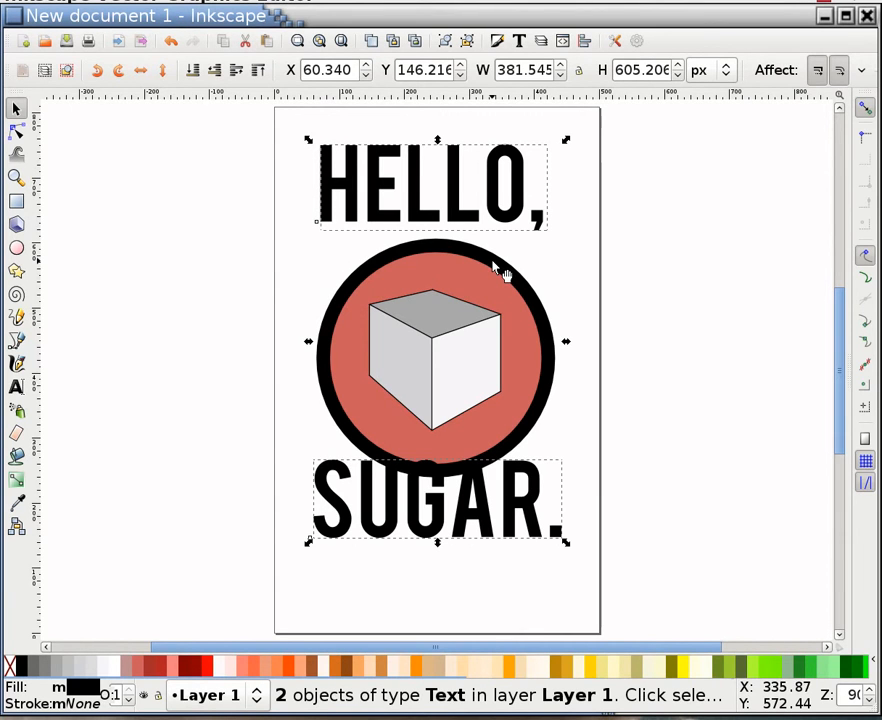
# Move the "HELLO," line slightly down and scale it proportionally to about 396 px wide
pyautogui.click(559, 207)
pyautogui.moveTo(513, 232)
pyautogui.mouseDown()
pyautogui.moveTo(522, 236)
pyautogui.moveTo(518, 227)
pyautogui.mouseUp()
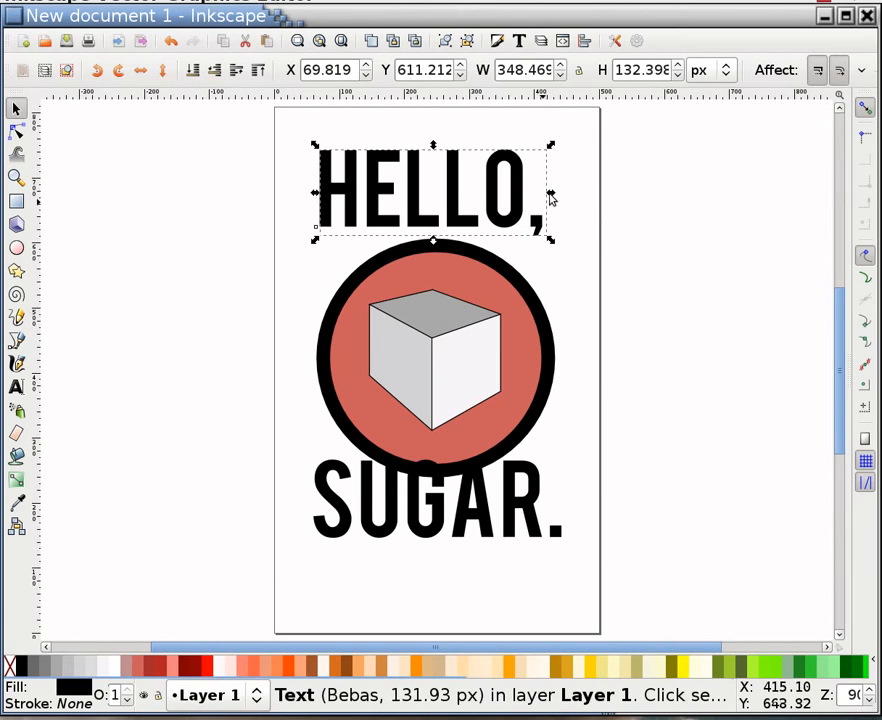
pyautogui.moveTo(551, 195); pyautogui.dragTo(586, 193)
pyautogui.moveTo(585, 192); pyautogui.dragTo(584, 192)
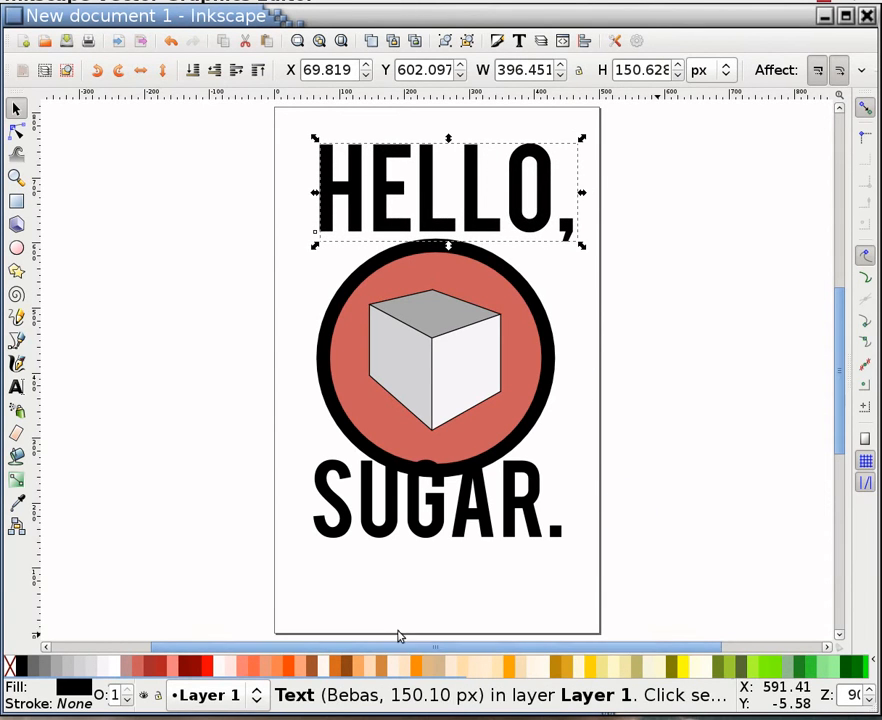
# Move the "SUGAR." line clear below the circle and scale it proportionally to about 405 px wide
pyautogui.click(492, 533)
pyautogui.moveTo(489, 530); pyautogui.dragTo(494, 565)
pyautogui.moveTo(577, 531); pyautogui.dragTo(592, 533)
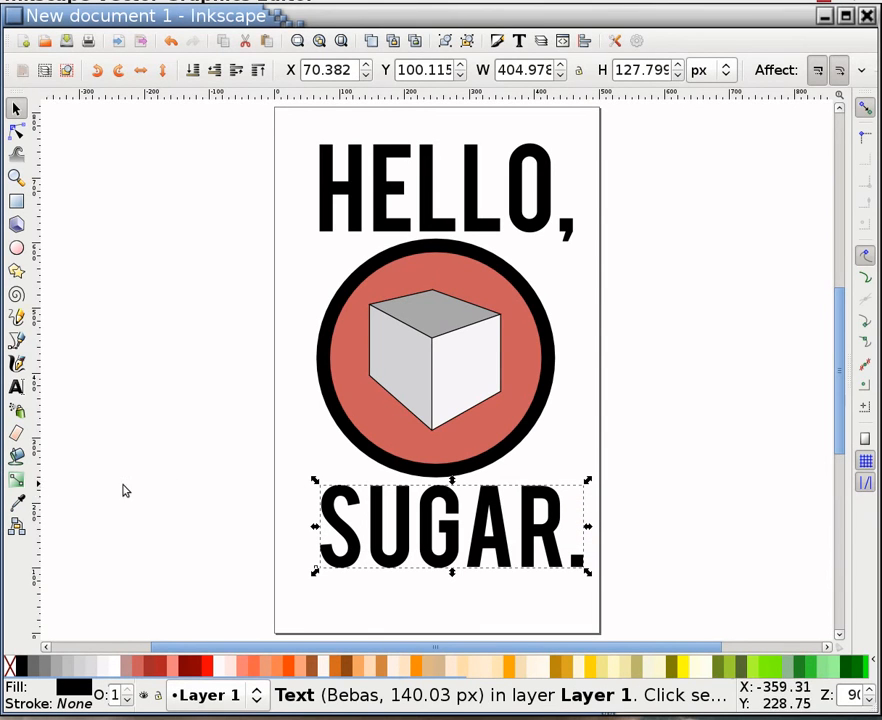
# Place vertical guides at the circle's left and right edges and scale "SUGAR." to about 407 px wide, starting at the left guide
pyautogui.moveTo(241, 472); pyautogui.dragTo(316, 449)
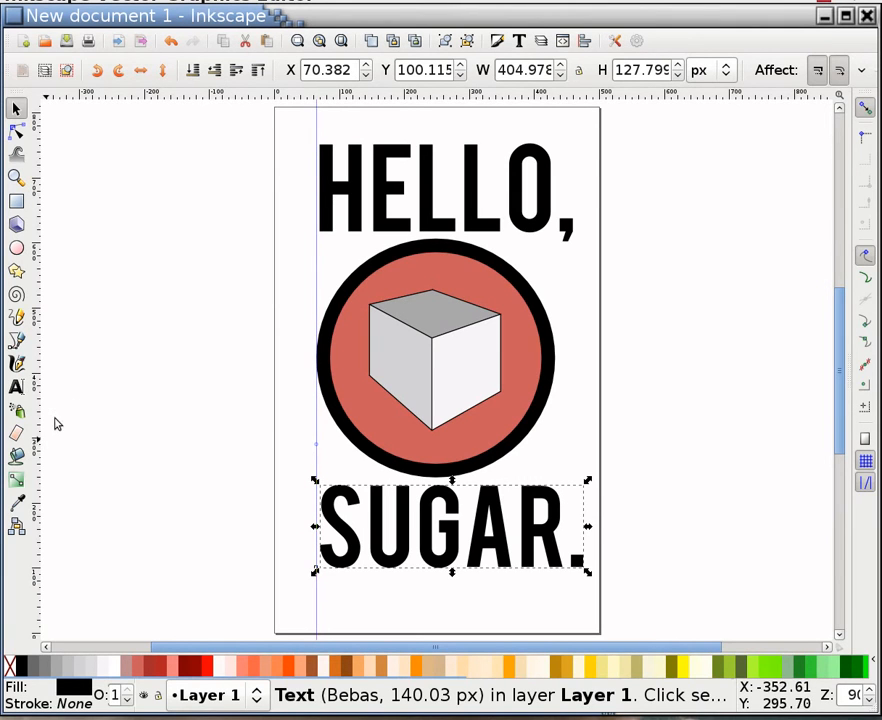
pyautogui.moveTo(37, 440); pyautogui.dragTo(558, 391)
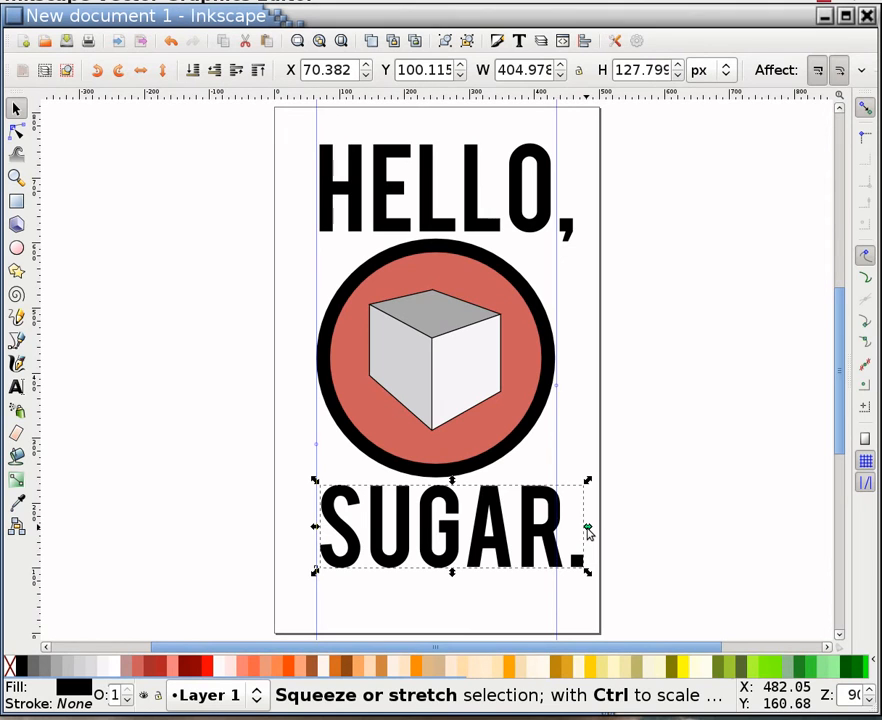
pyautogui.moveTo(568, 540); pyautogui.dragTo(585, 528)
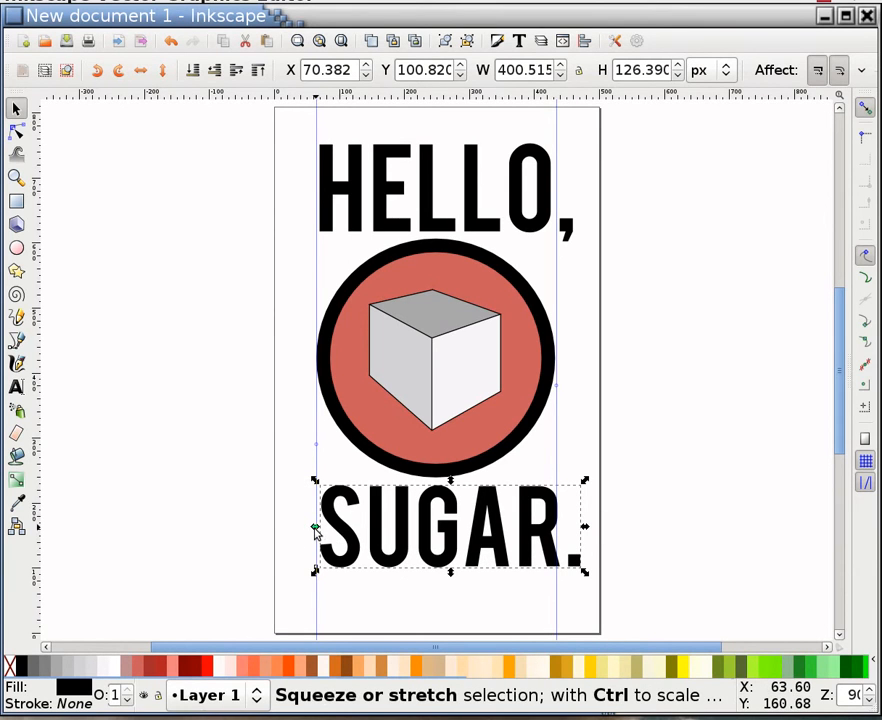
pyautogui.moveTo(311, 532); pyautogui.dragTo(313, 533)
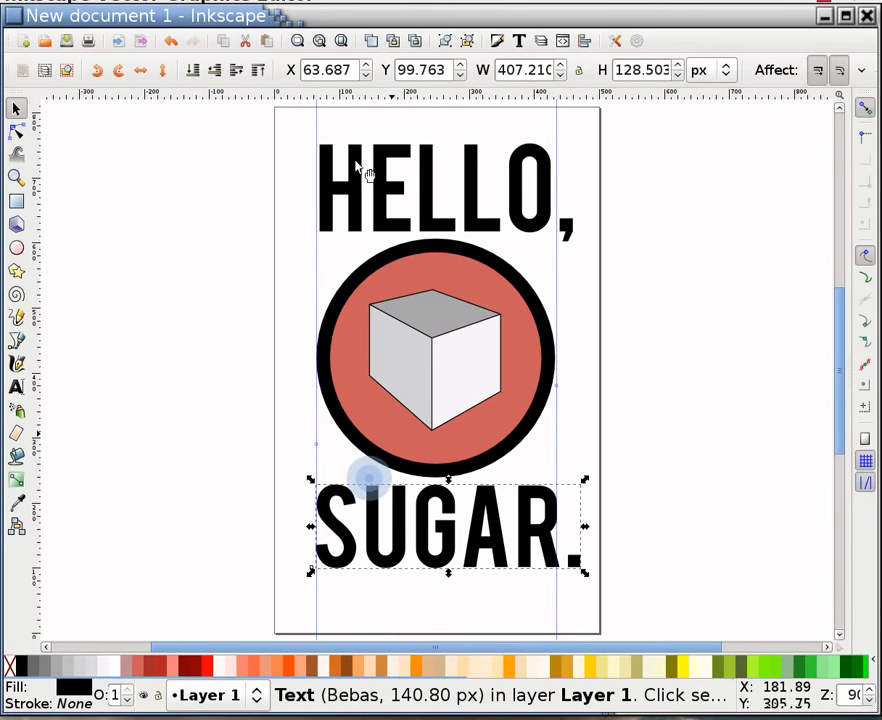
# Scale the "HELLO," line proportionally to about 415 px wide with its left edge on the left guide
pyautogui.click(352, 190)
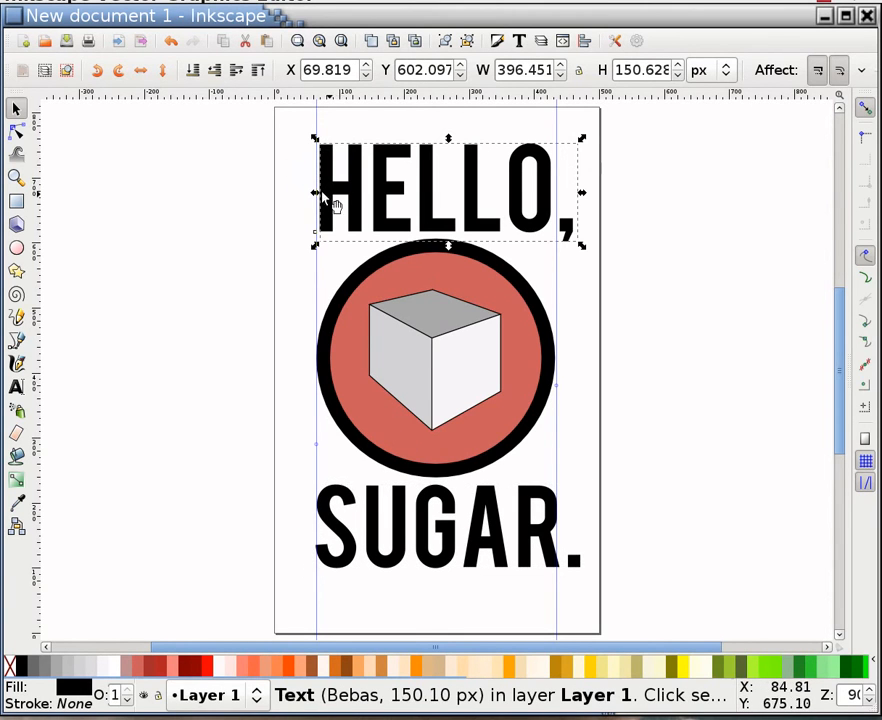
pyautogui.moveTo(317, 197); pyautogui.dragTo(312, 198)
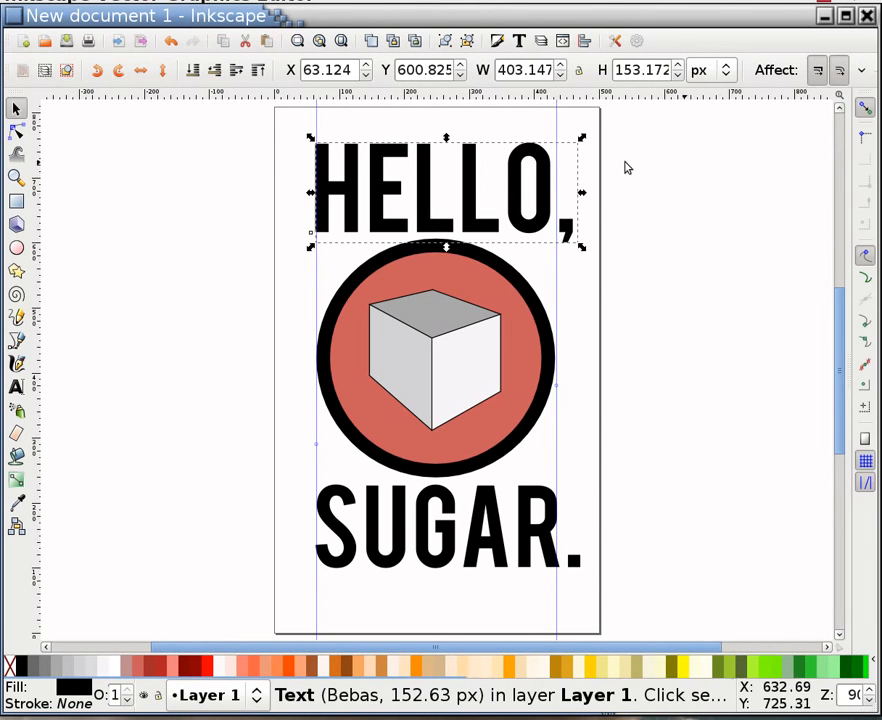
pyautogui.moveTo(583, 197); pyautogui.dragTo(592, 196)
pyautogui.click(548, 370)
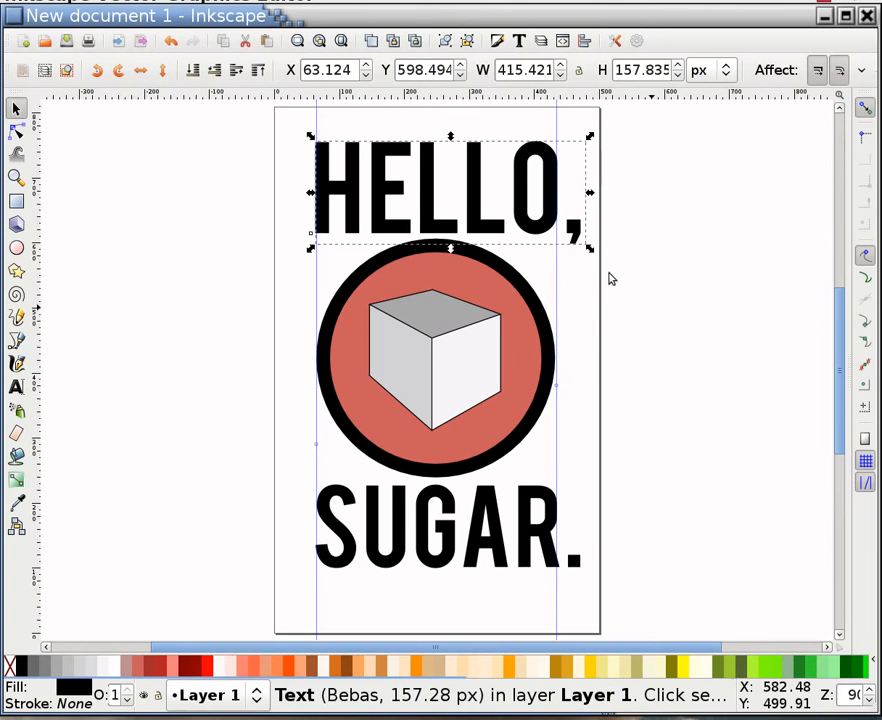
# Select all faces of the box, enlarge them about their centre to about 246 × 263 px, and nudge them right
pyautogui.moveTo(630, 267); pyautogui.dragTo(165, 445)
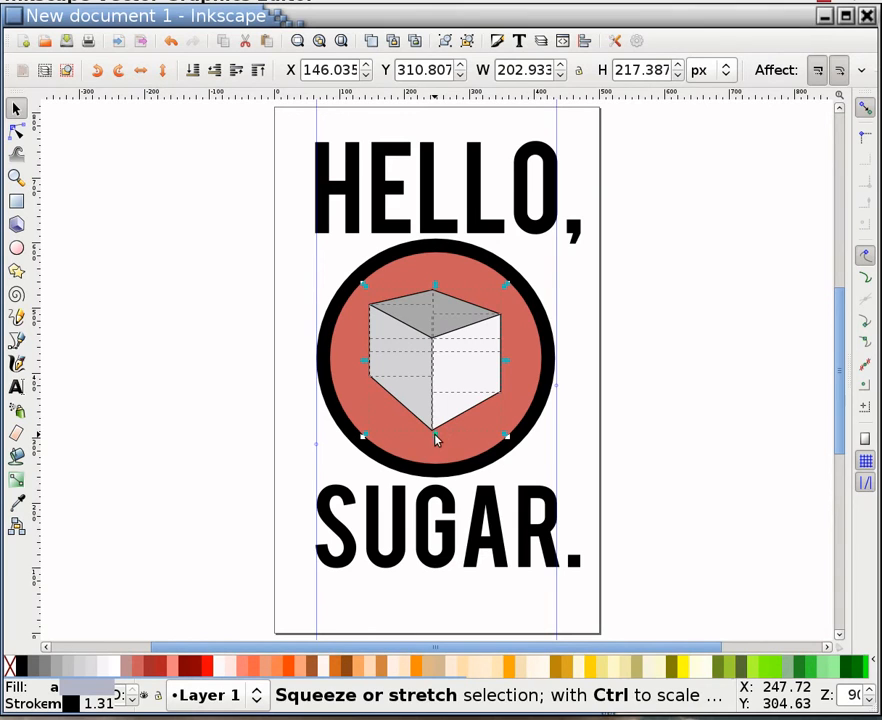
pyautogui.press('ctrl')
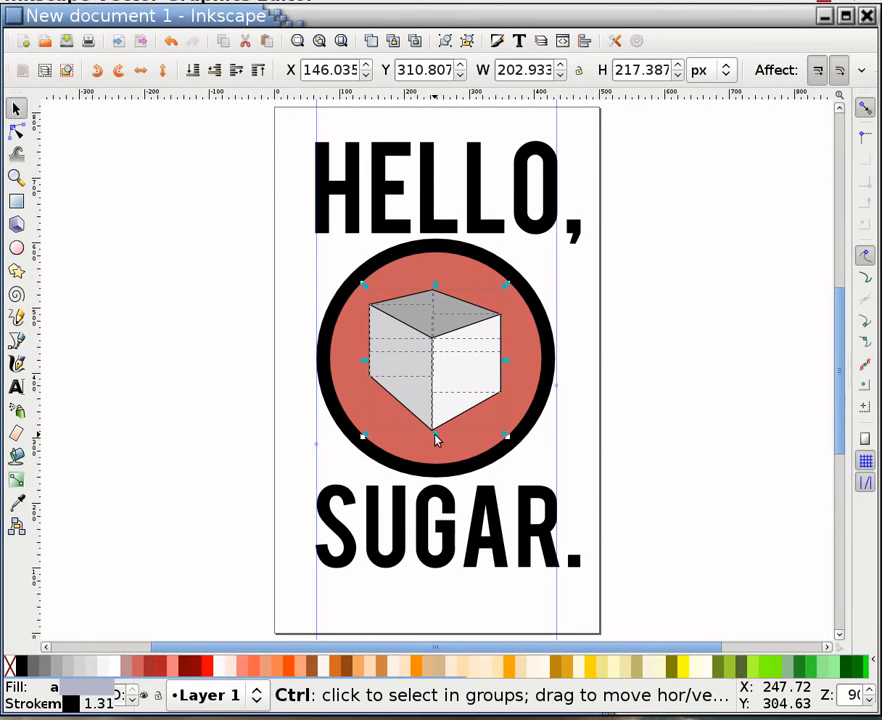
pyautogui.moveTo(439, 456); pyautogui.dragTo(437, 452)
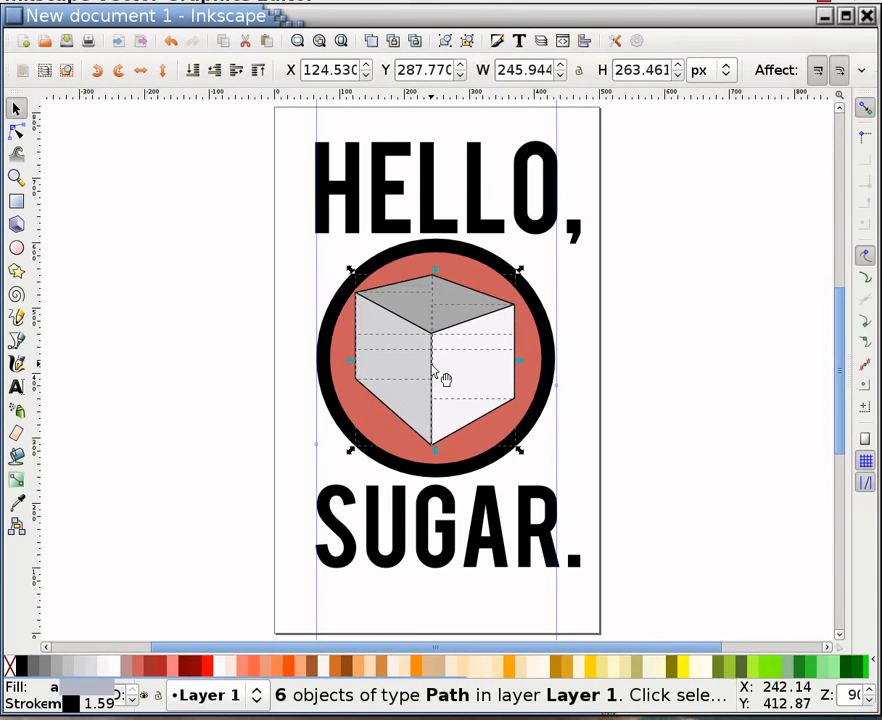
pyautogui.press('Right')
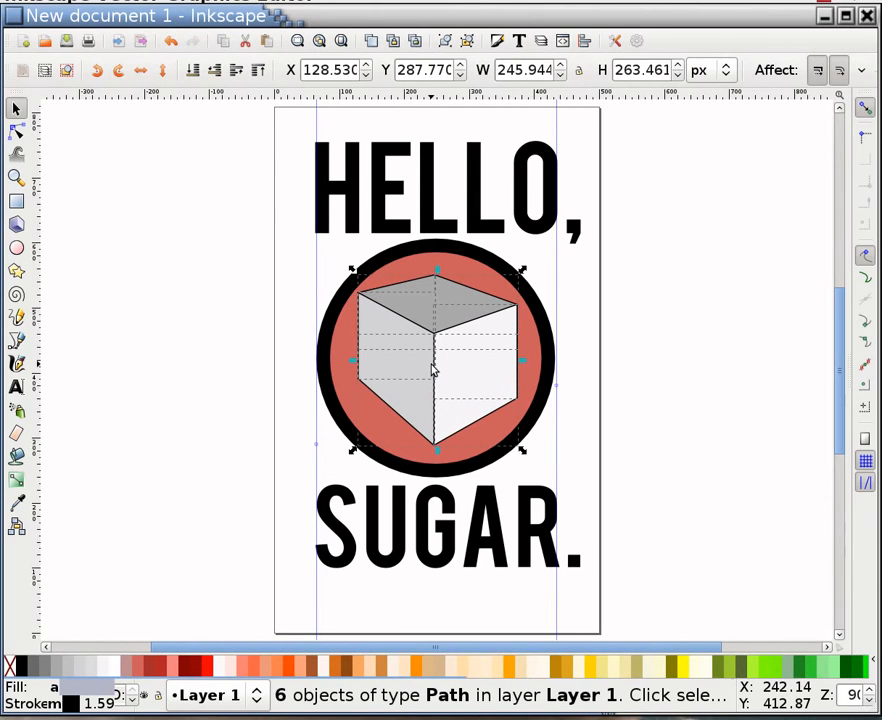
# Rotate the whole box slightly clockwise inside the red circle and deselect it
pyautogui.click(433, 370)
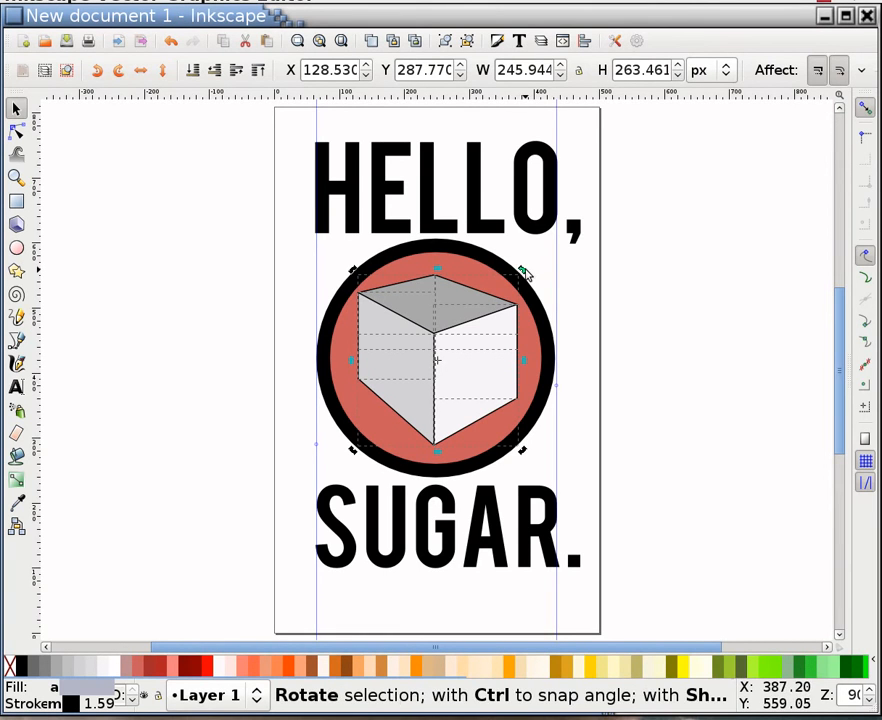
pyautogui.moveTo(531, 272); pyautogui.dragTo(540, 293)
pyautogui.moveTo(743, 291); pyautogui.dragTo(711, 293)
pyautogui.hotkey('ctrl', 'z')
pyautogui.press('Escape')
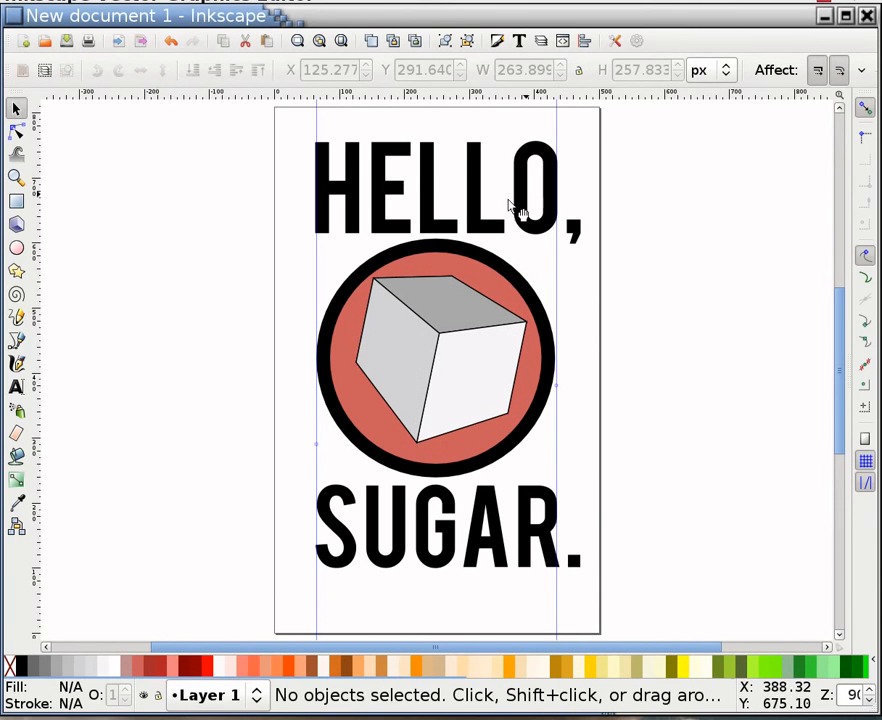
# Move the "HELLO," line up about 20 px and the "SUGAR." line down about 18 px, away from the circle
pyautogui.click(500, 231)
pyautogui.moveTo(500, 231); pyautogui.dragTo(491, 224)
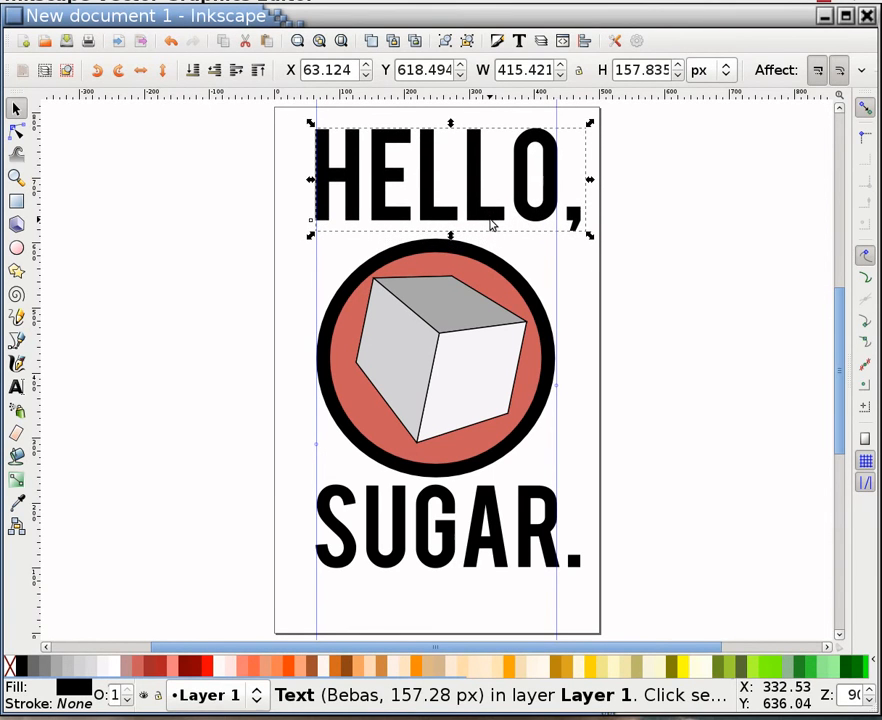
pyautogui.click(484, 567)
pyautogui.press('Down')
pyautogui.press('Down')
pyautogui.press('Down')
pyautogui.press('Down')
pyautogui.press('Down')
pyautogui.press('Down')
pyautogui.press('Down')
pyautogui.press('Down')
pyautogui.press('Down')
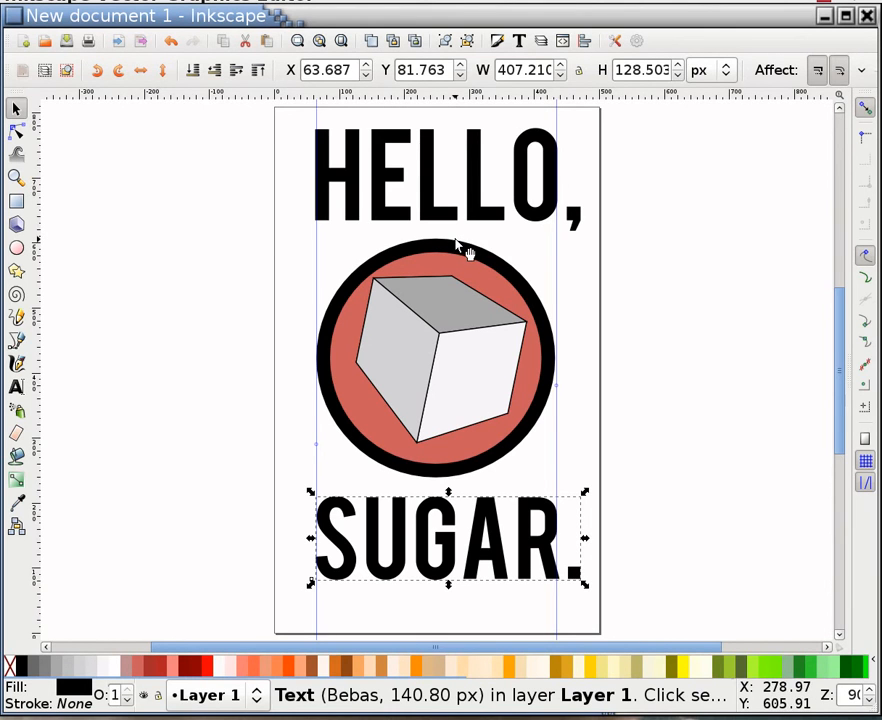
pyautogui.click(610, 337)
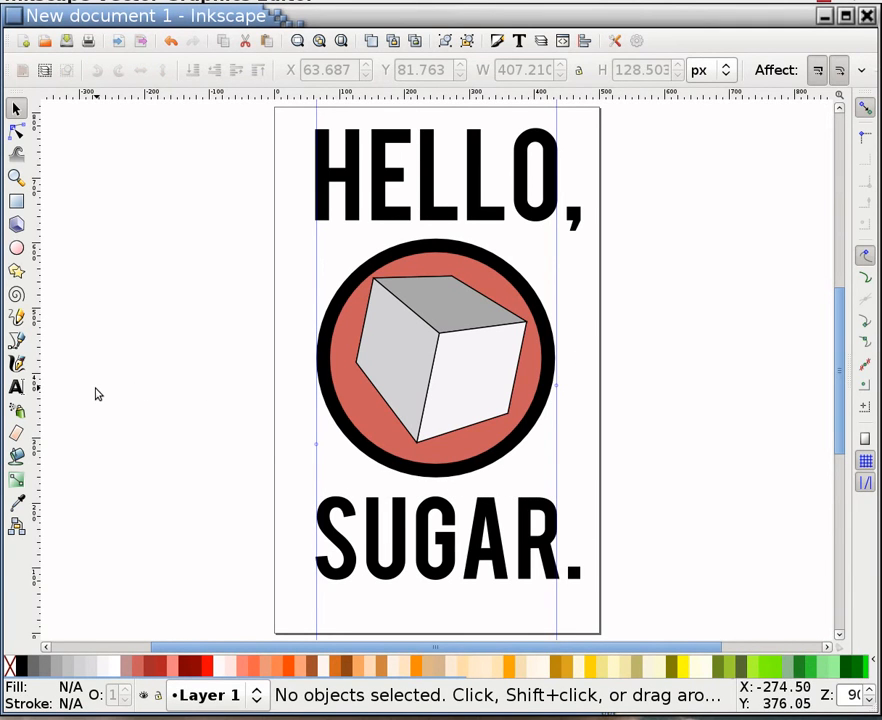
# Draw a 500 × 809 px rectangle covering the whole page and remove its stroke
pyautogui.click(17, 201)
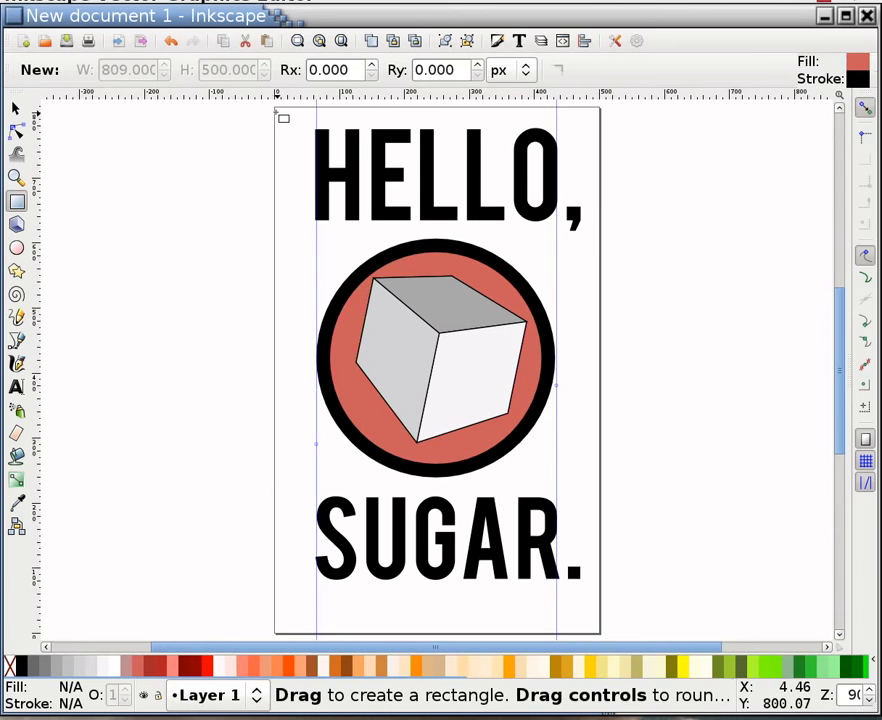
pyautogui.moveTo(277, 106)
pyautogui.mouseDown()
pyautogui.moveTo(364, 262)
pyautogui.moveTo(502, 394)
pyautogui.moveTo(600, 536)
pyautogui.moveTo(623, 588)
pyautogui.moveTo(618, 622)
pyautogui.moveTo(602, 641)
pyautogui.moveTo(599, 632)
pyautogui.mouseUp()
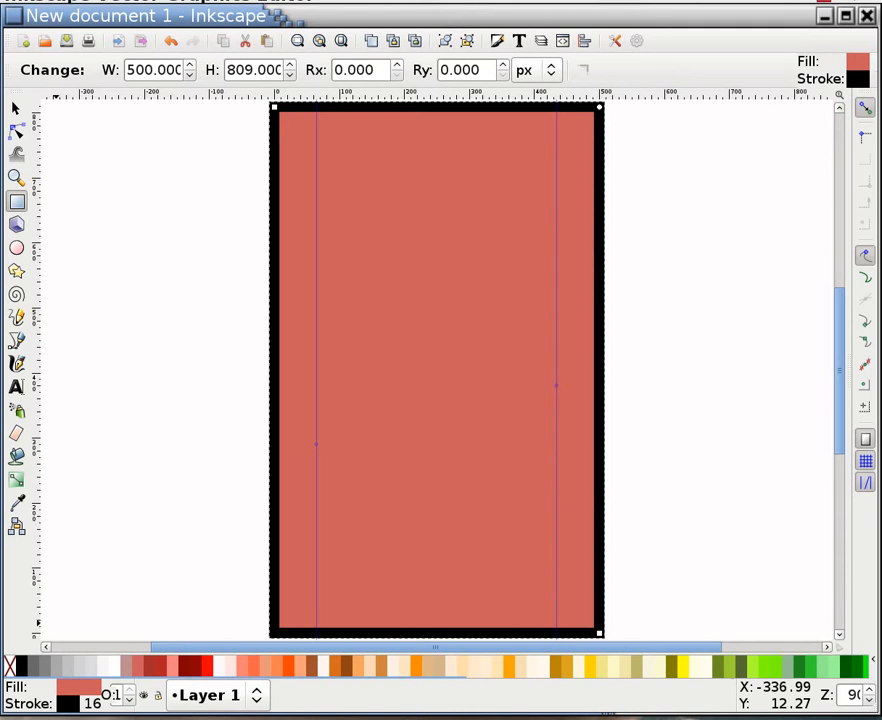
pyautogui.keyDown('shift'); pyautogui.click(11, 666); pyautogui.keyUp('shift')
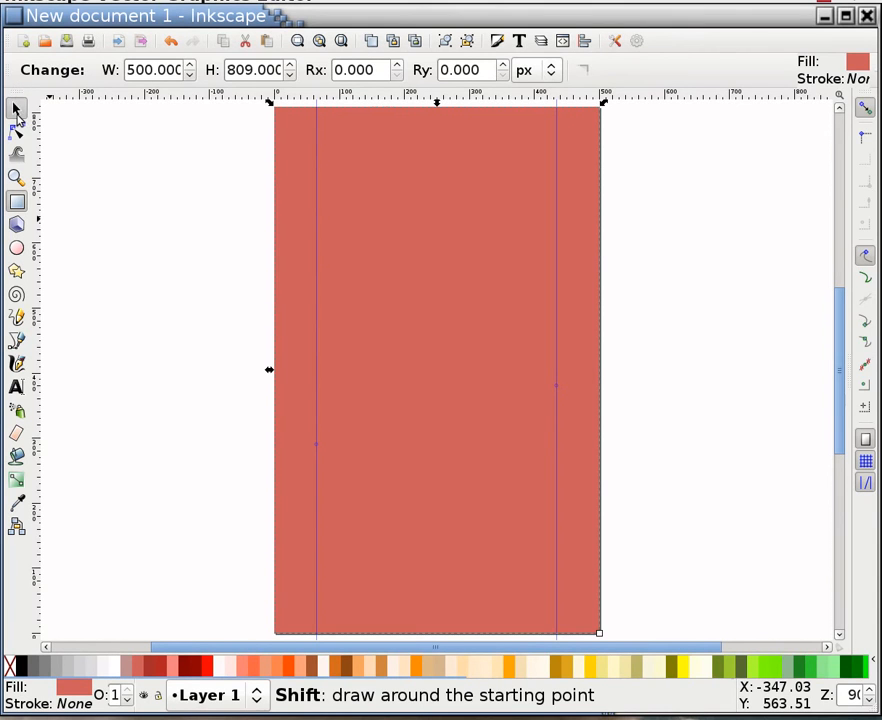
# Send the page-sized rectangle behind all other objects and fill it with light peach (#ffdab9)
pyautogui.click(16, 110)
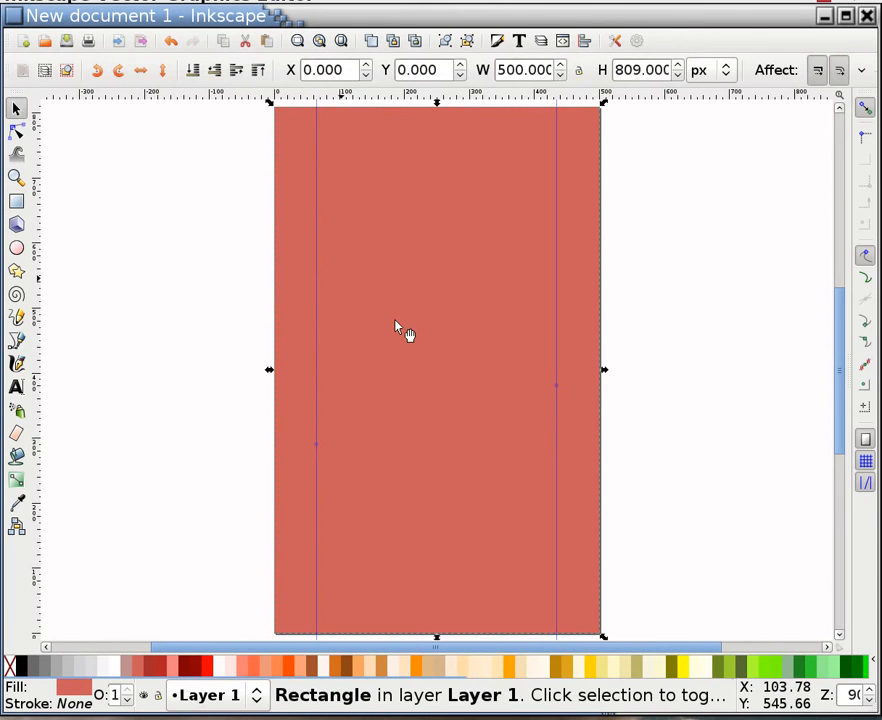
pyautogui.click(197, 77)
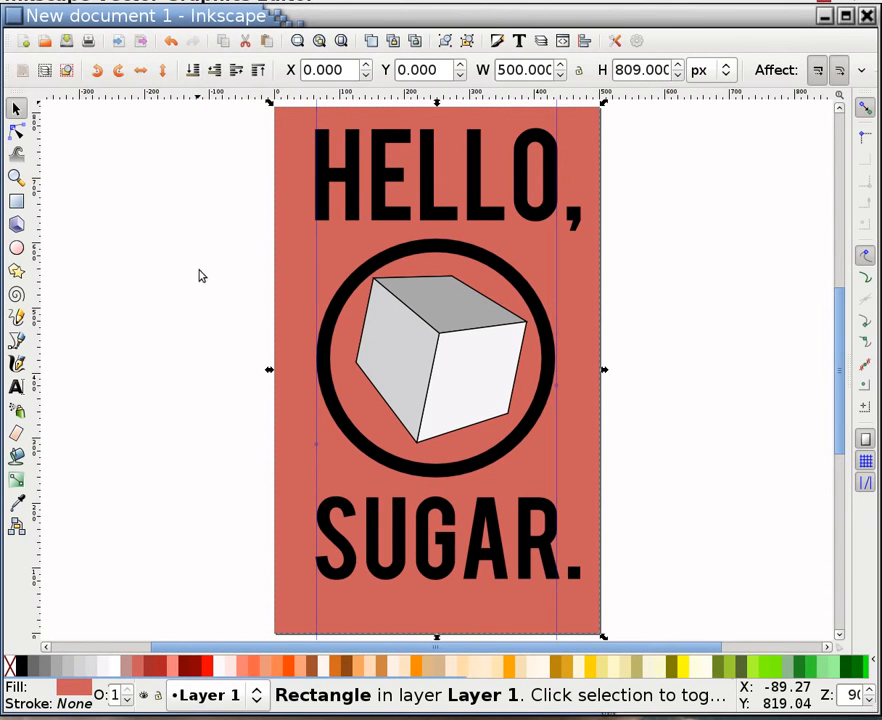
pyautogui.click(368, 668)
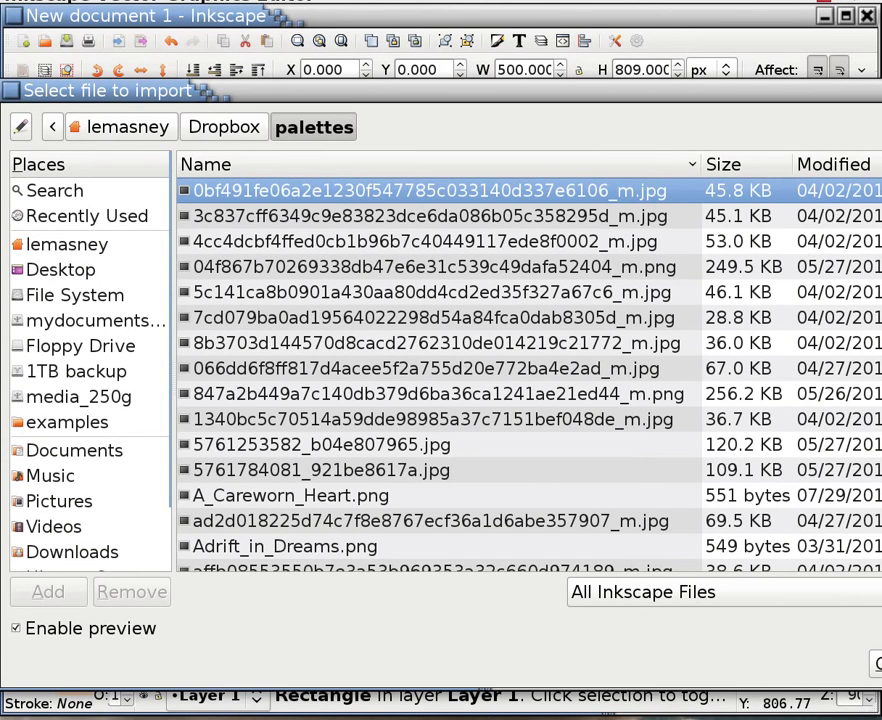
# Open the image import for the palettes folder and preview its files one by one to find a suitable colour palette
pyautogui.moveTo(881, 678); pyautogui.dragTo(741, 628)
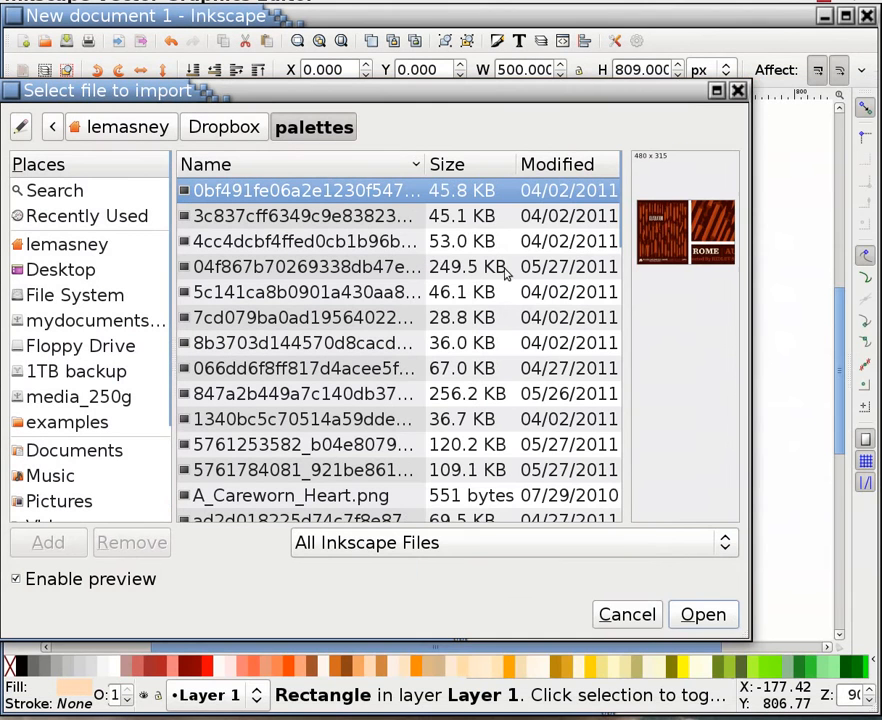
pyautogui.click(308, 224)
pyautogui.press('Down')
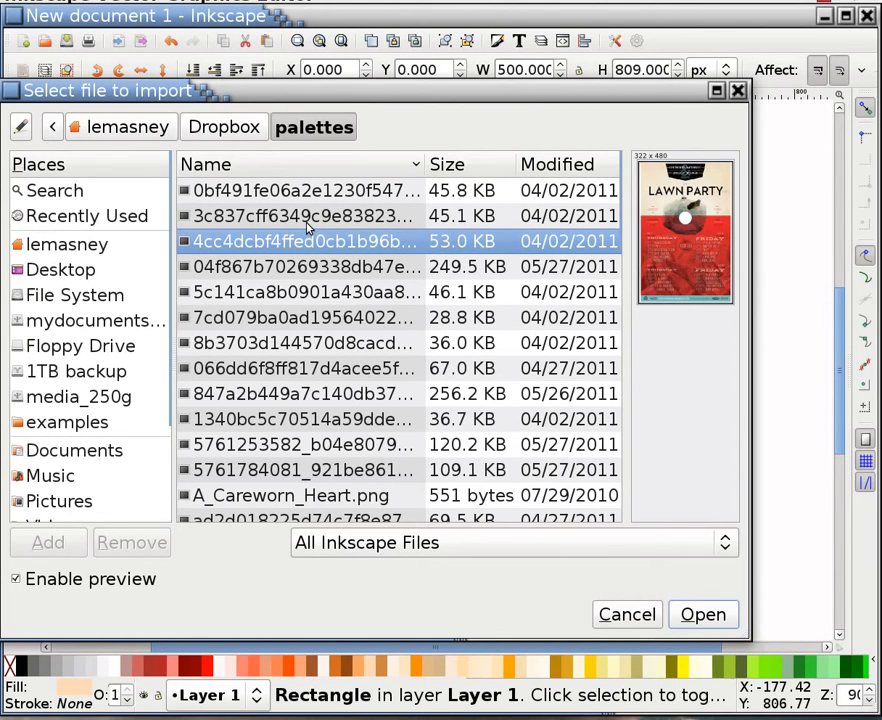
pyautogui.press('Down')
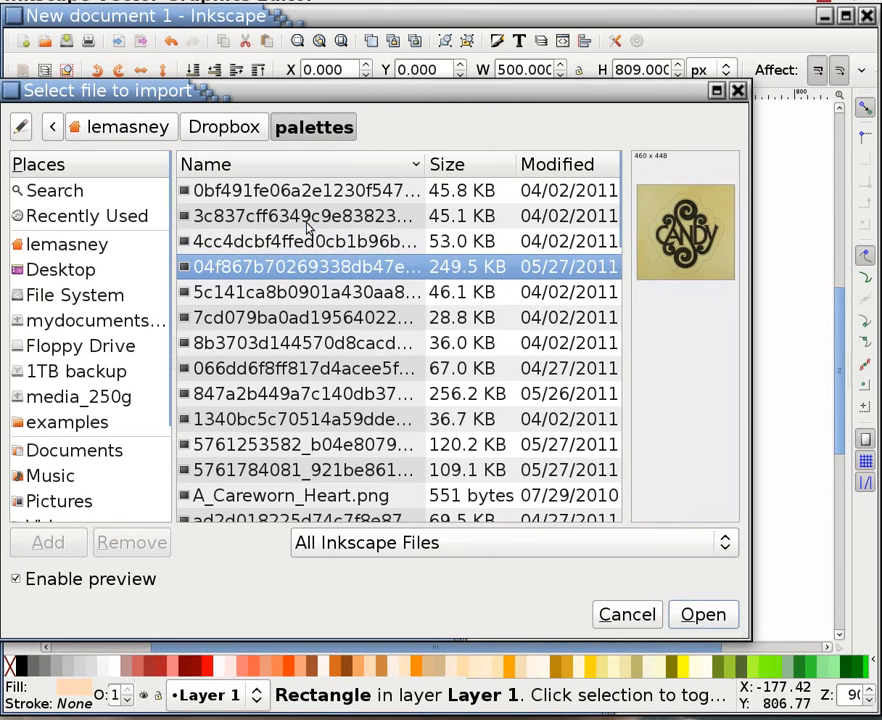
pyautogui.press('Down')
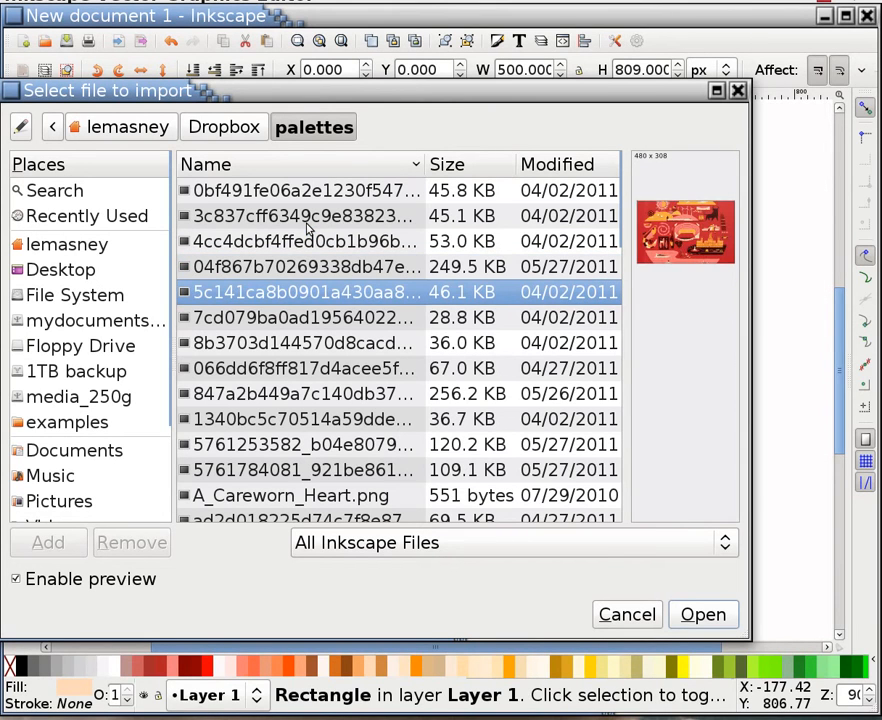
pyautogui.press('Down')
pyautogui.press('Down')
pyautogui.press('Down')
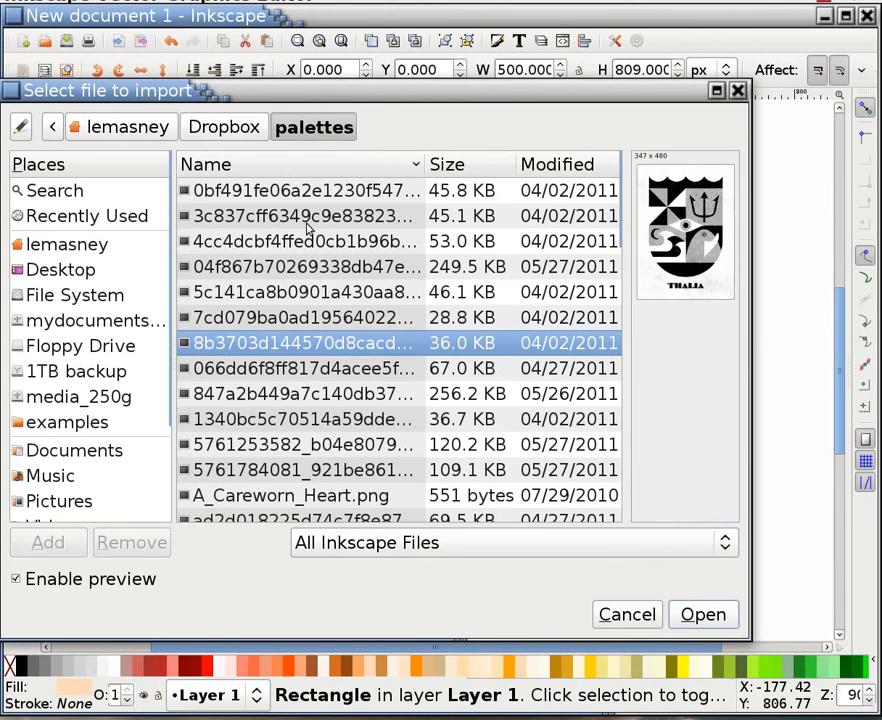
pyautogui.press('Down')
pyautogui.press('Down')
pyautogui.press('Down')
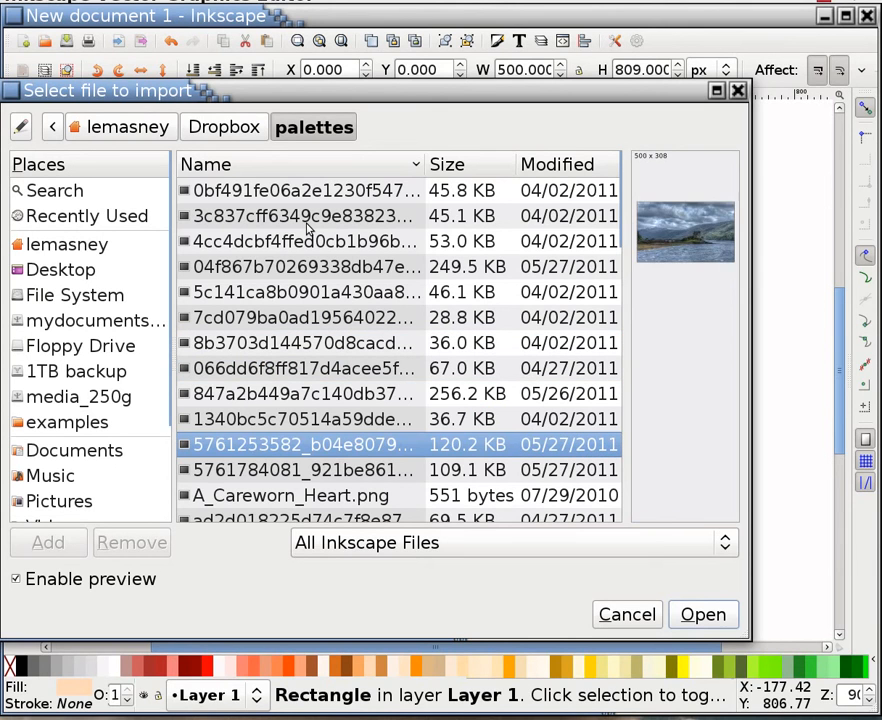
pyautogui.press('Down')
pyautogui.press('Down')
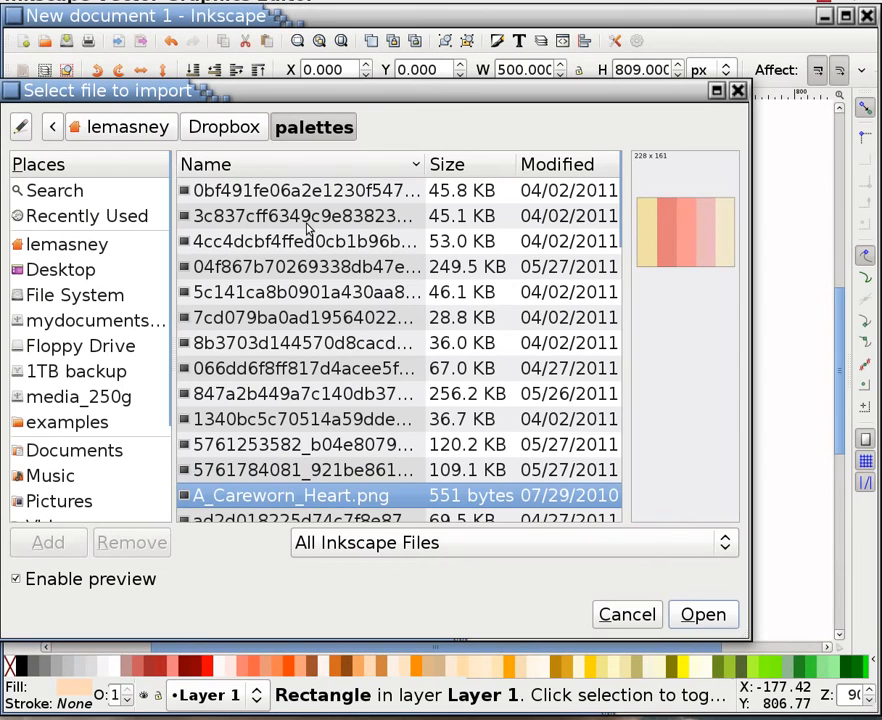
pyautogui.press('Down')
pyautogui.press('Down')
pyautogui.press('Down')
pyautogui.press('Down')
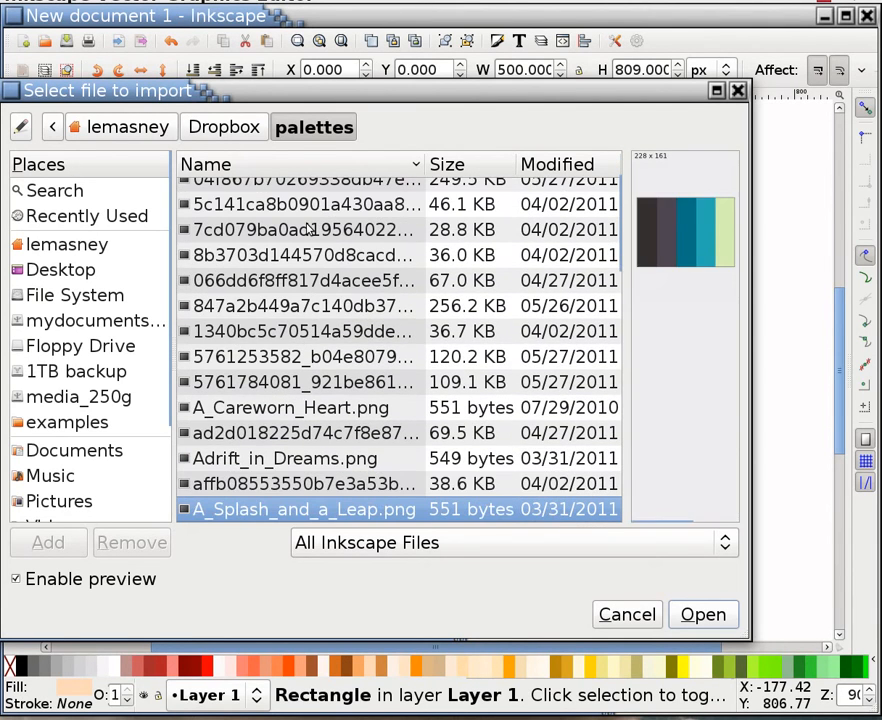
pyautogui.press('Up')
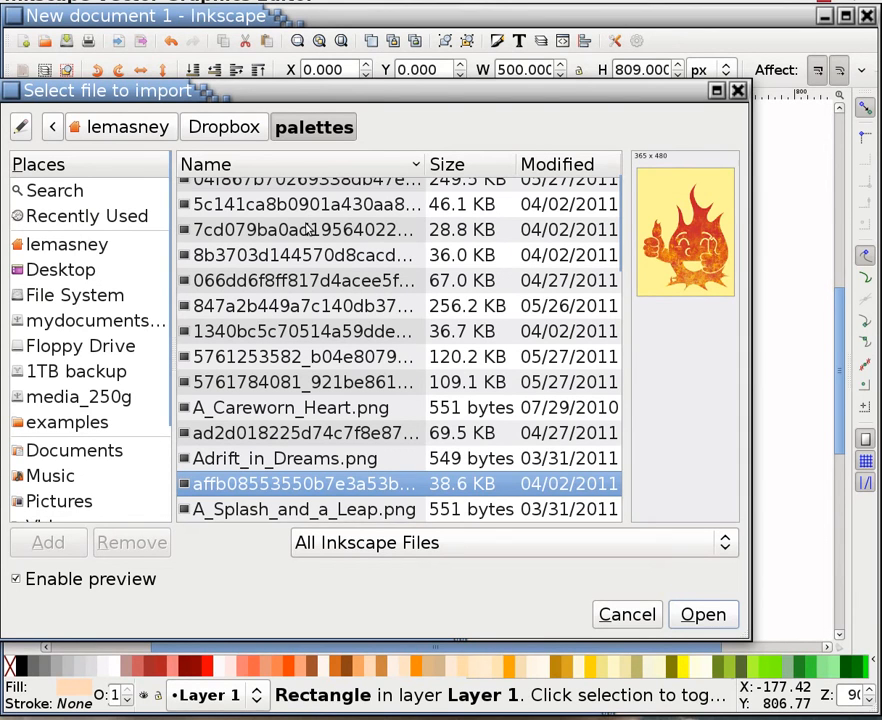
pyautogui.press('Down')
pyautogui.press('Down')
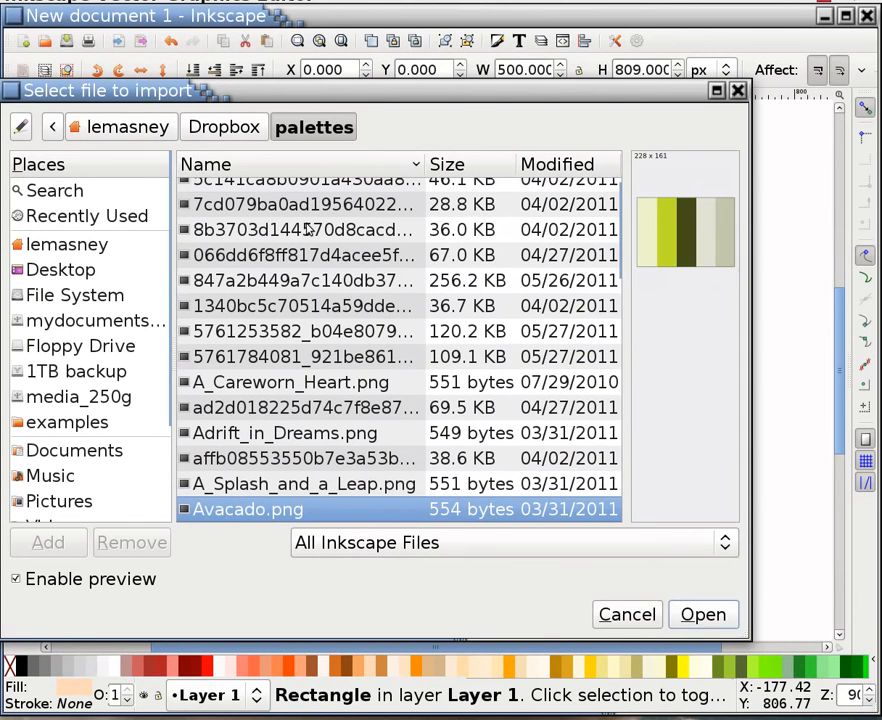
pyautogui.press('Up')
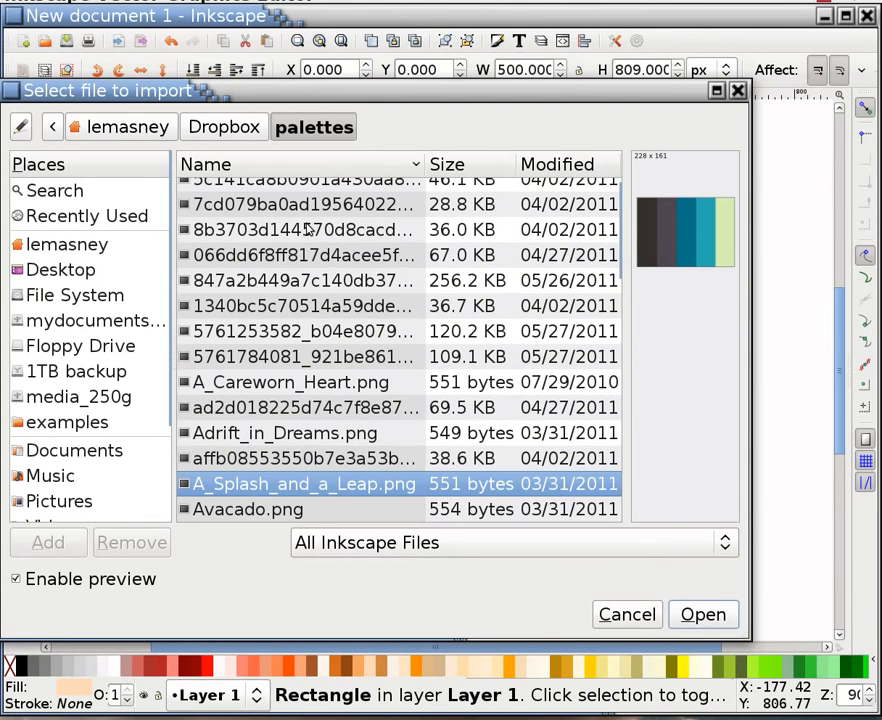
# Import Avacado.png as a linked image and place it on the empty canvas to the right of the page
pyautogui.press('Down')
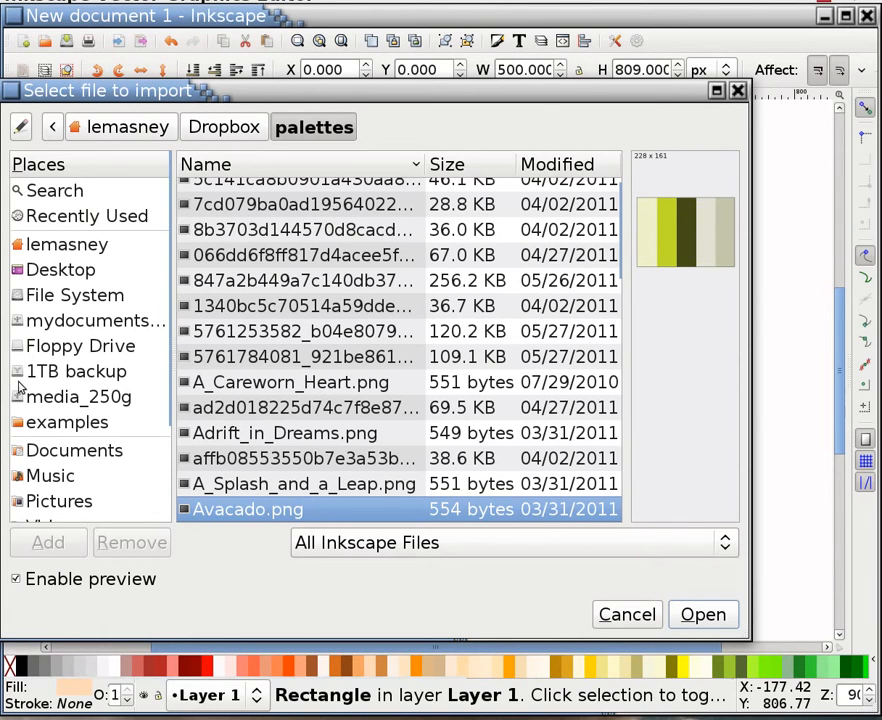
pyautogui.click(698, 614)
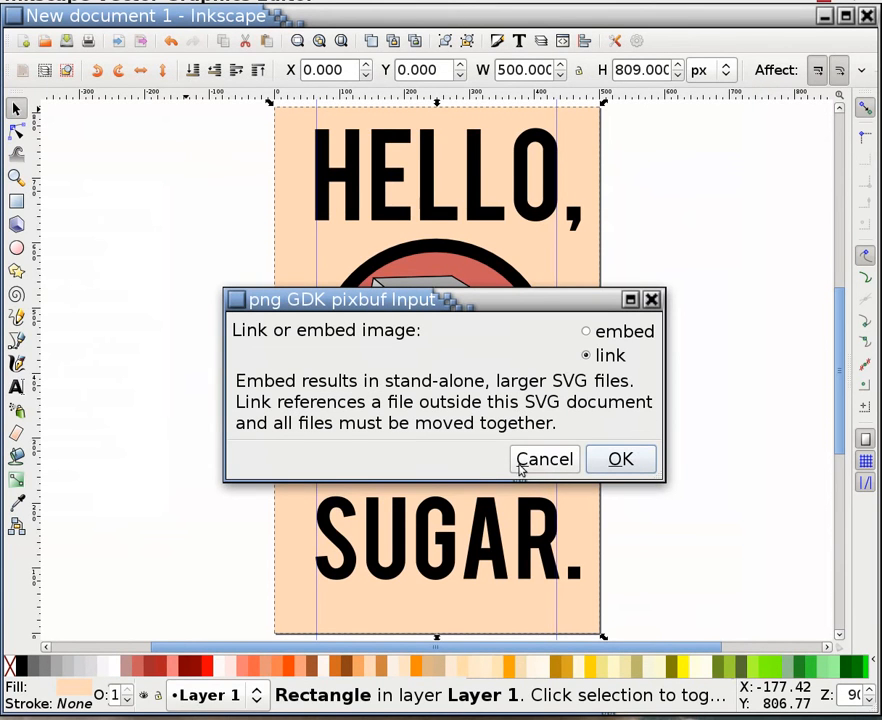
pyautogui.click(600, 462)
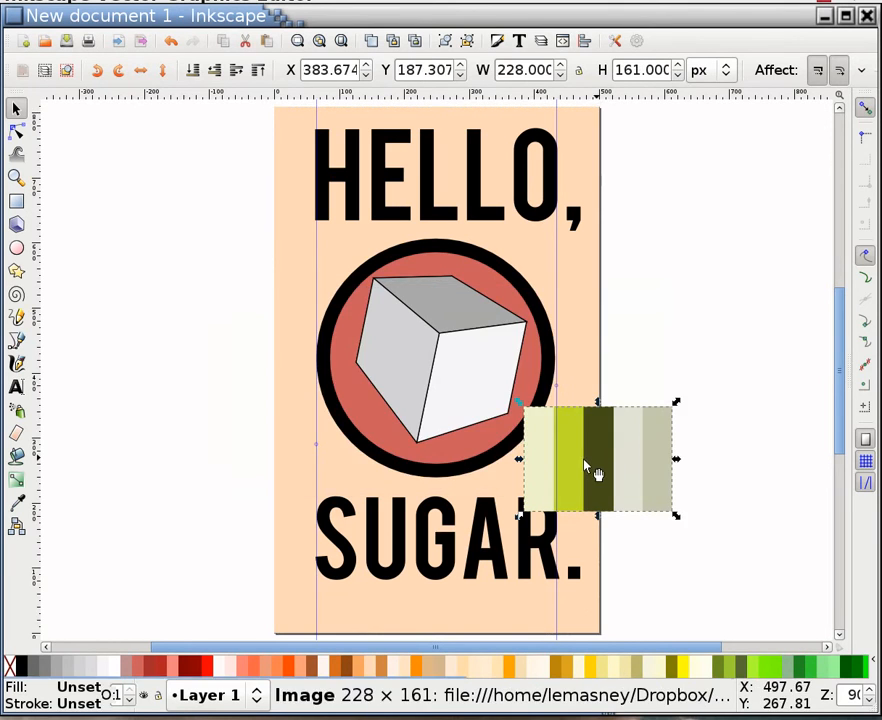
pyautogui.moveTo(609, 457); pyautogui.dragTo(719, 334)
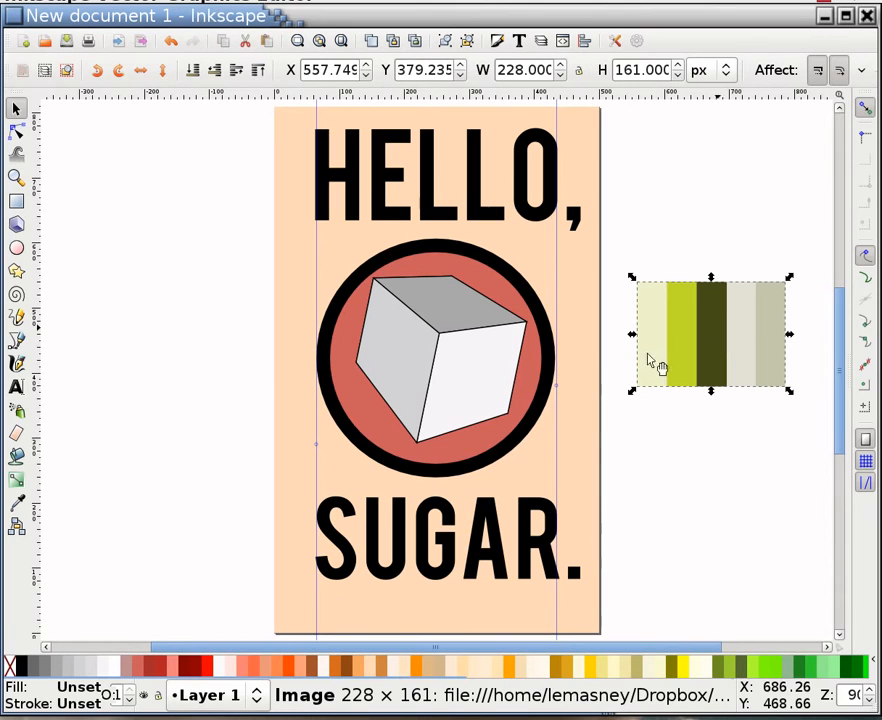
# Fill the circle behind the box with the palette image's lime green, after trying its cream swatch
pyautogui.click(474, 447)
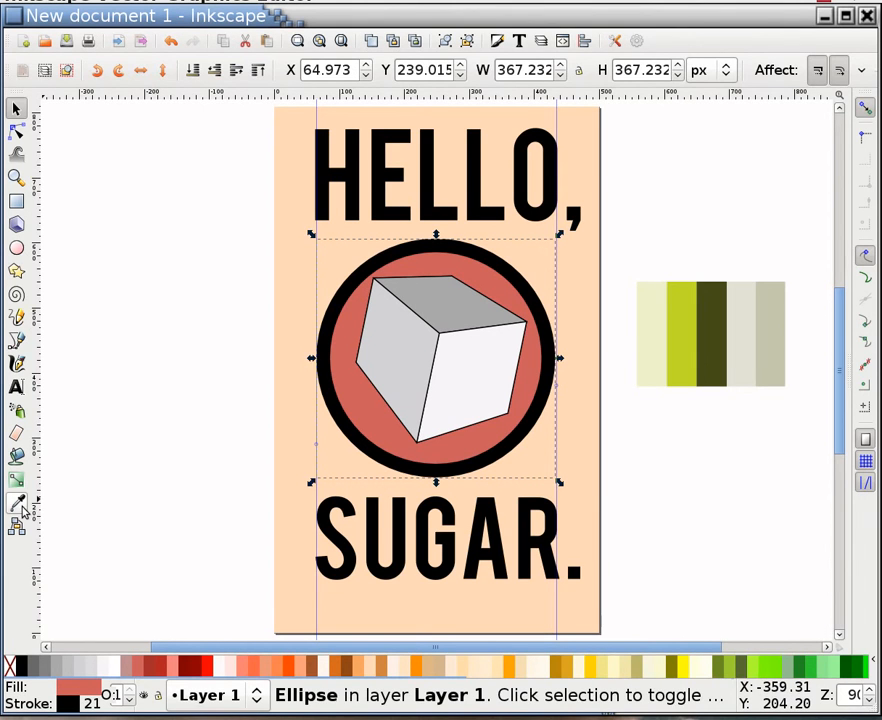
pyautogui.click(17, 504)
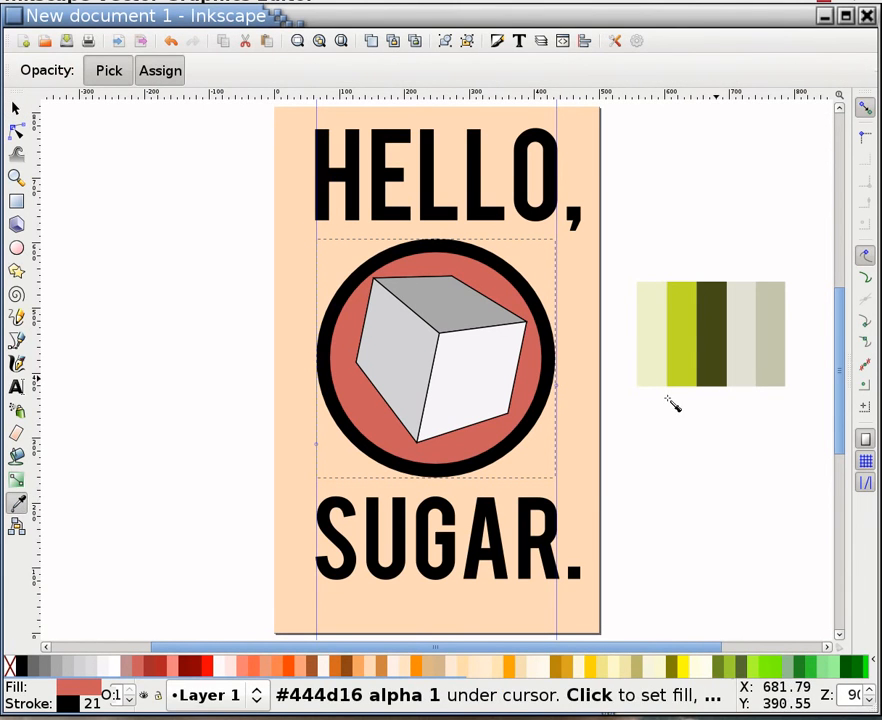
pyautogui.click(652, 366)
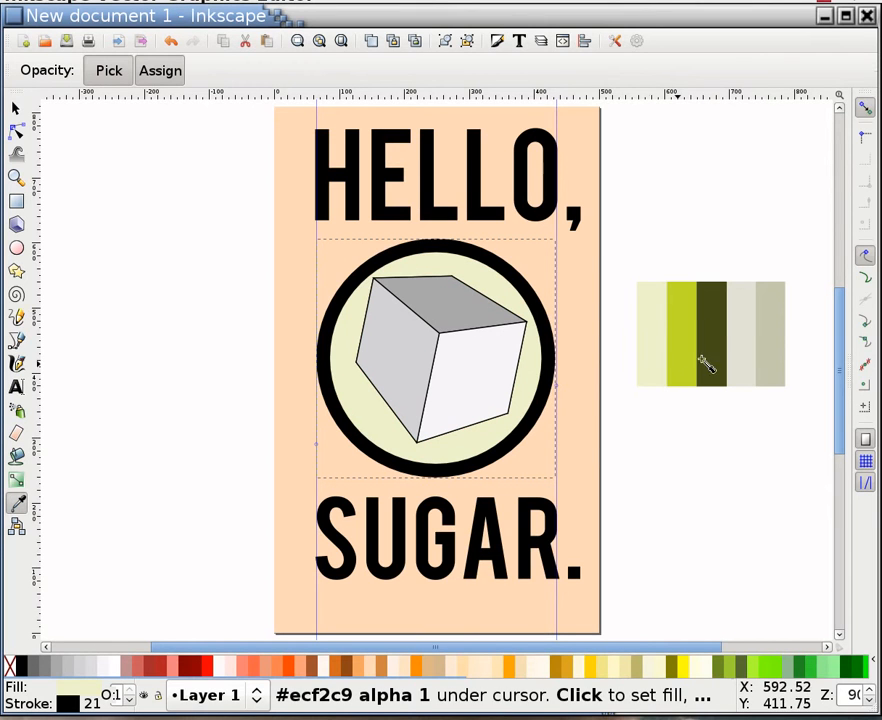
pyautogui.click(681, 369)
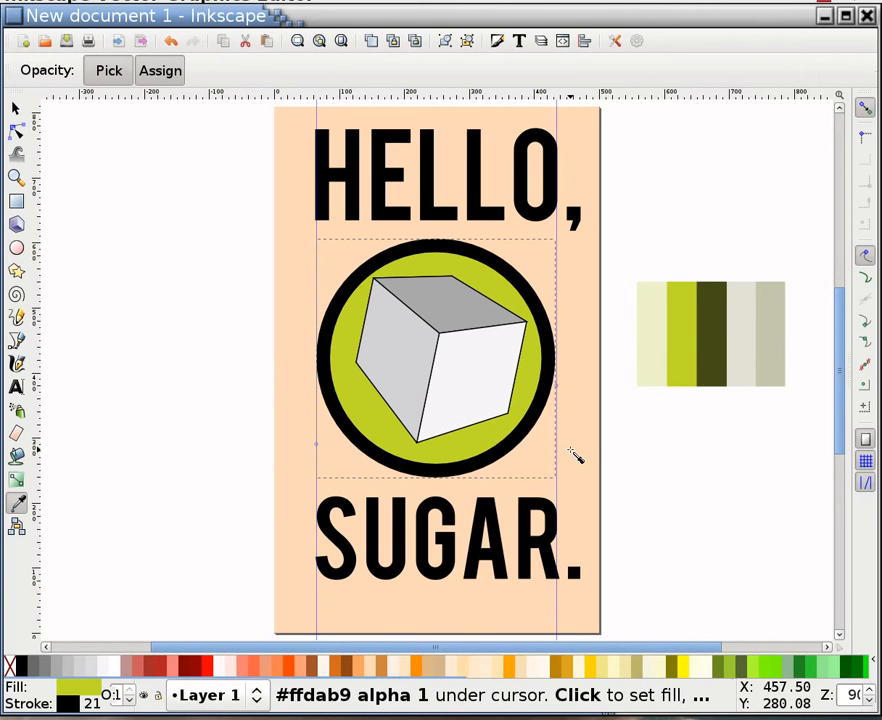
pyautogui.press('s')
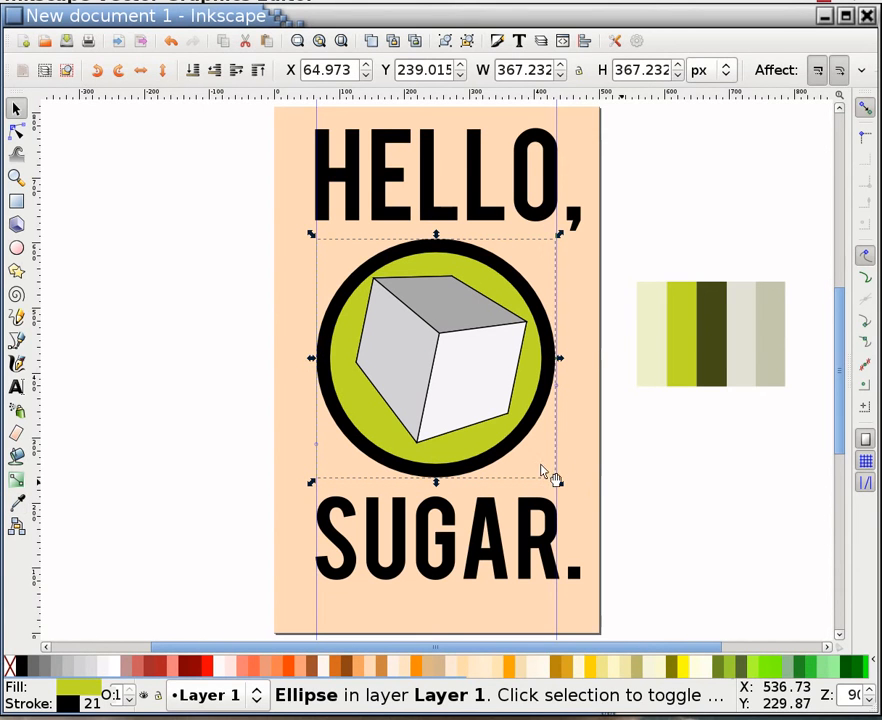
# Apply a nearly vertical linear gradient to the background rectangle, running from beside "HELLO," down to the top of "SUGAR."
pyautogui.click(580, 463)
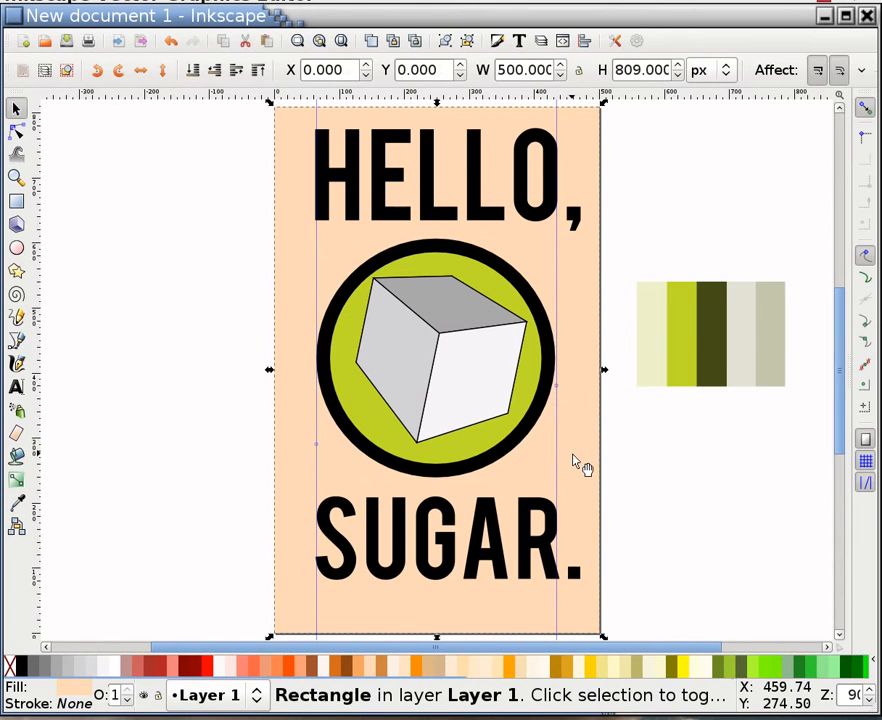
pyautogui.click(17, 481)
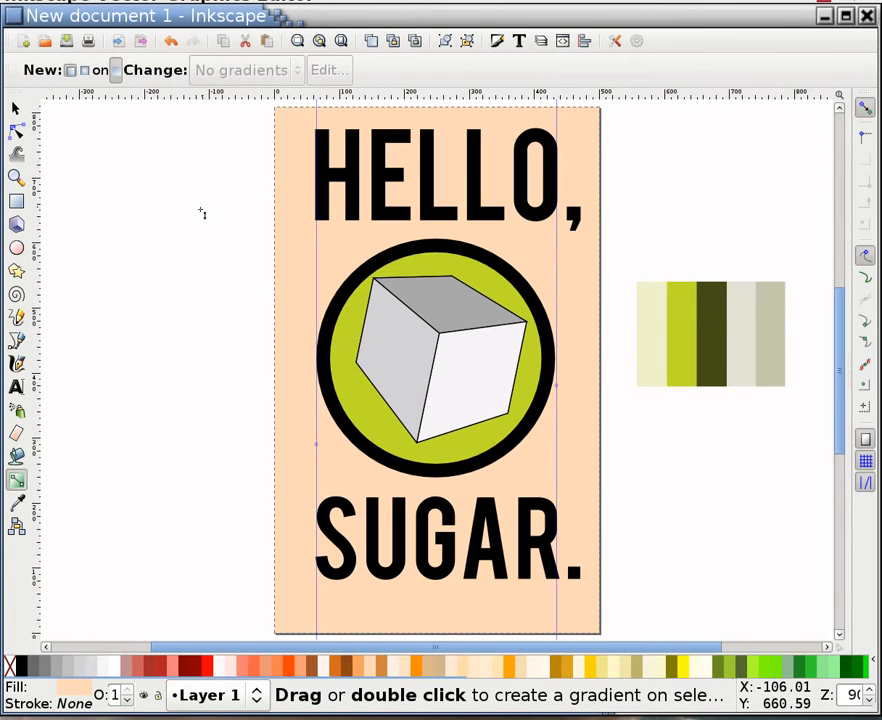
pyautogui.moveTo(285, 203); pyautogui.dragTo(298, 497)
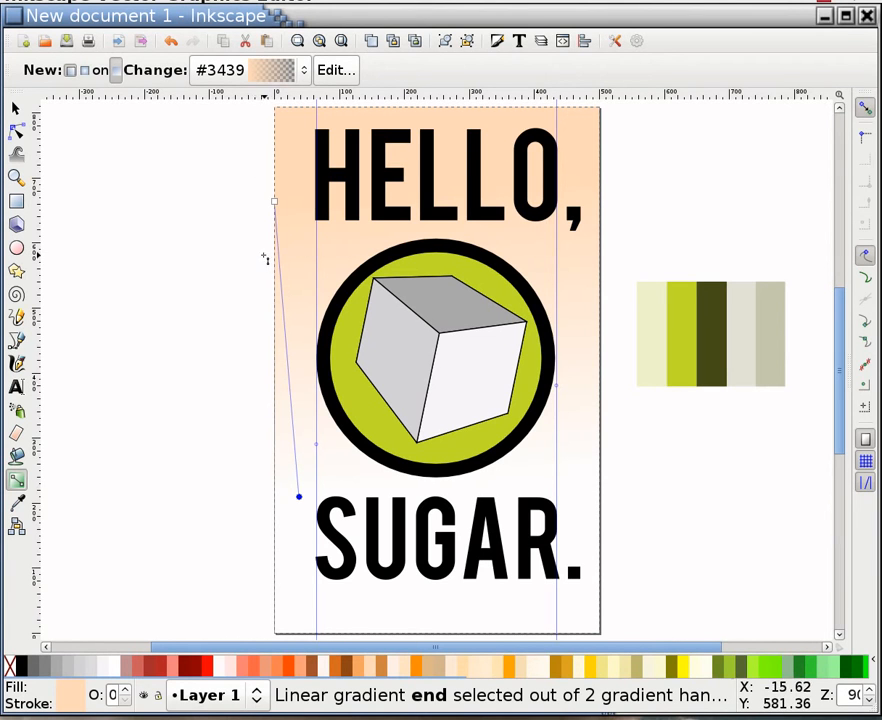
# Colour the background gradient with palette swatches: cream #ecf2c9 at its start and light grey #e1e3d3 at its end
pyautogui.click(275, 202)
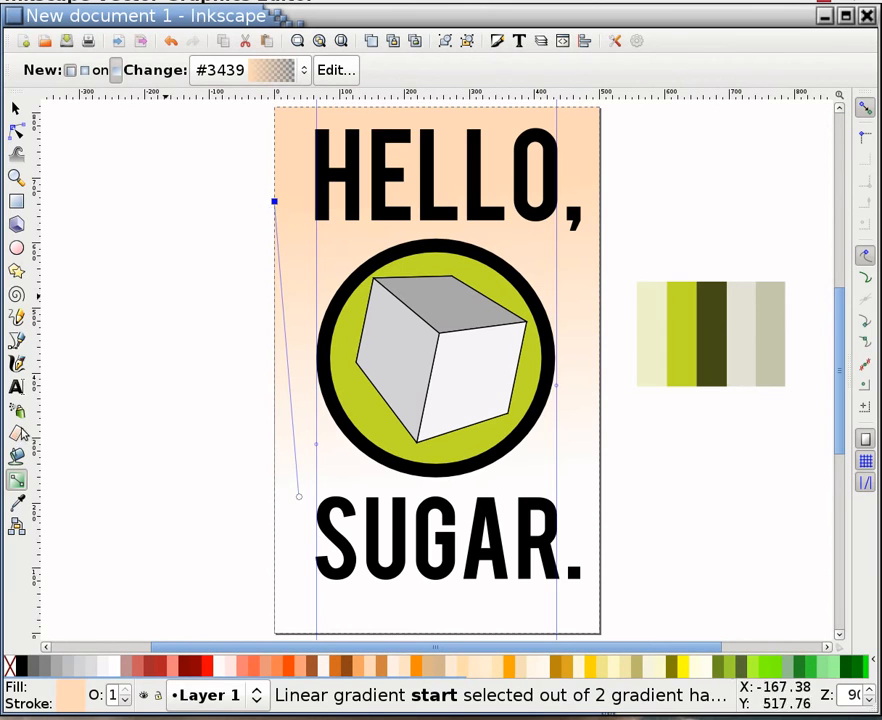
pyautogui.click(16, 504)
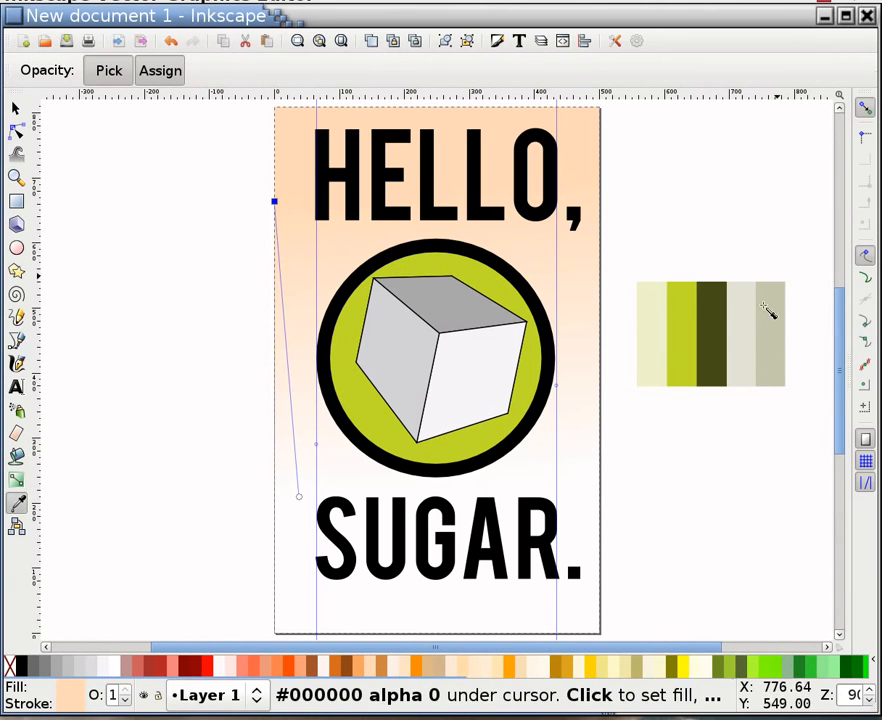
pyautogui.click(648, 357)
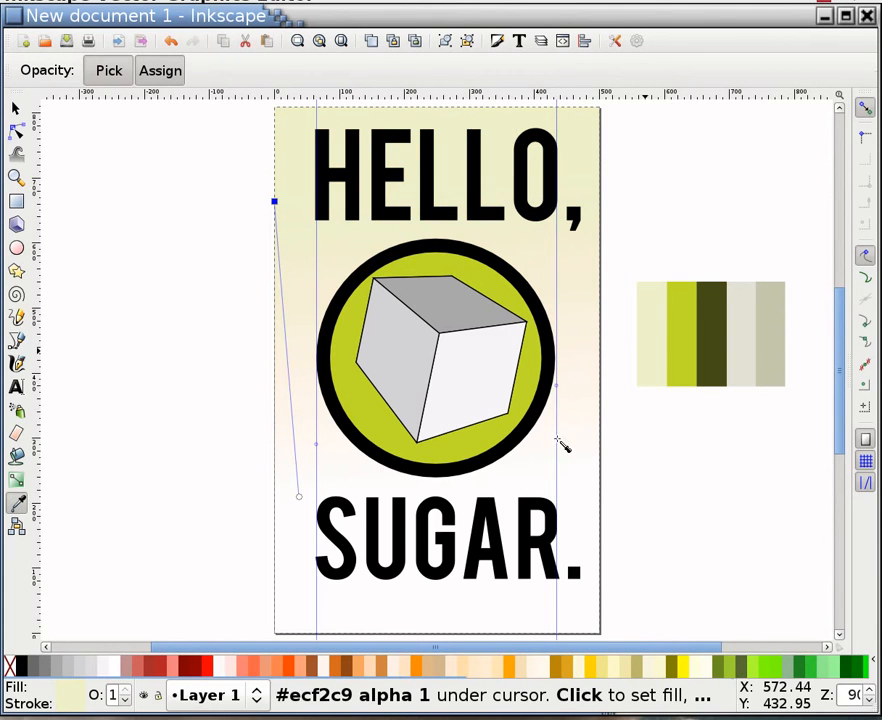
pyautogui.click(298, 497)
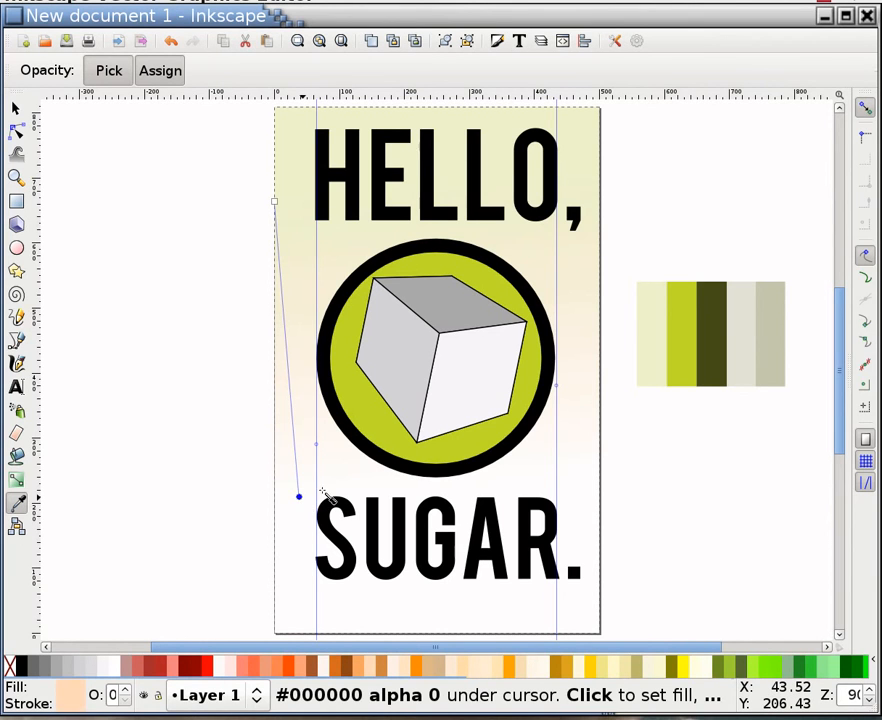
pyautogui.click(770, 368)
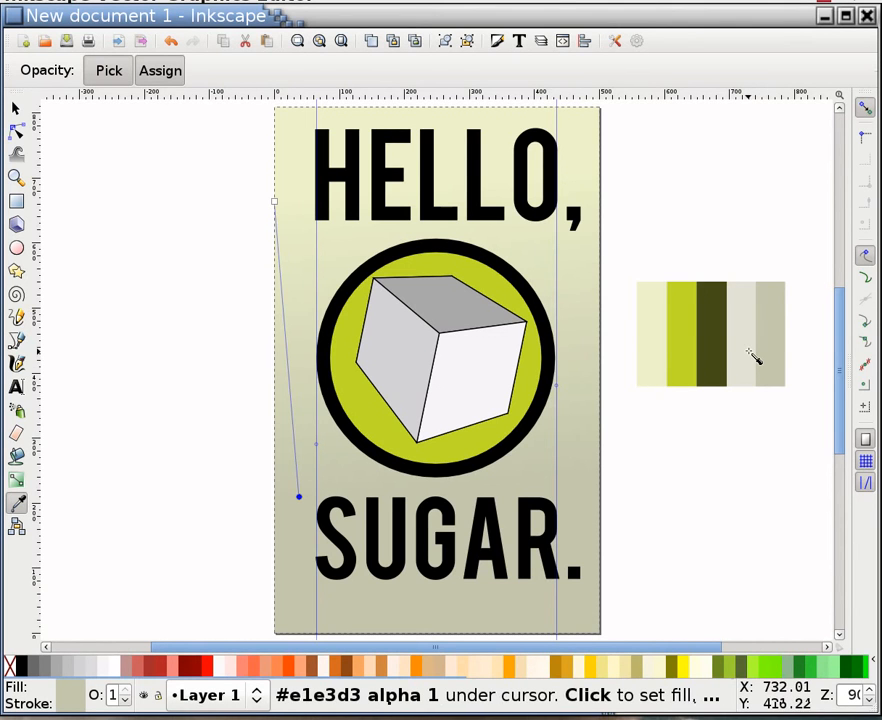
pyautogui.click(744, 358)
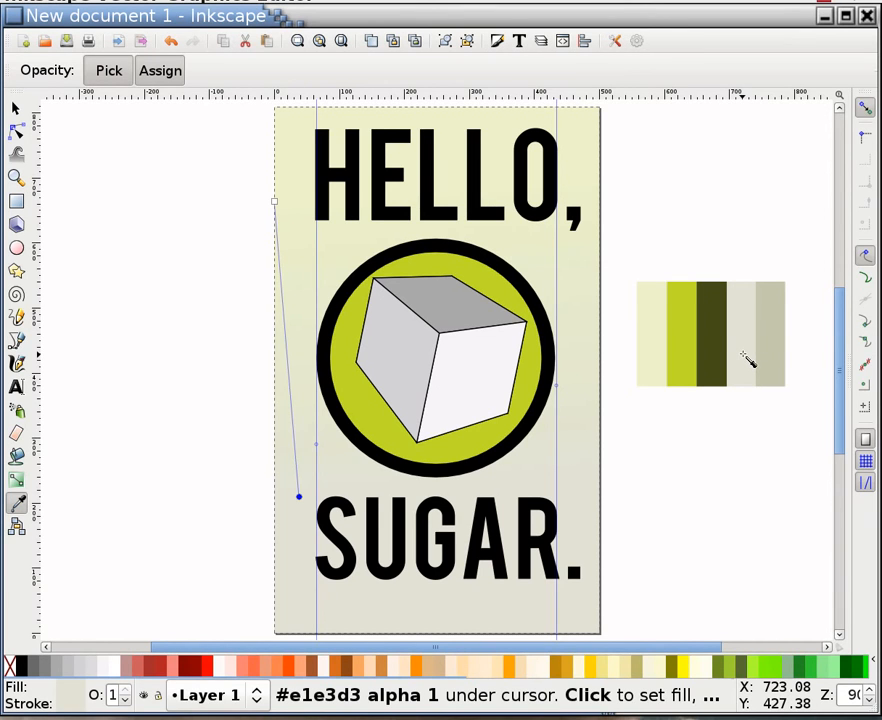
# Fill the box's left face with the palette image's darker grey-beige swatch, #c3c7ad
pyautogui.press('s')
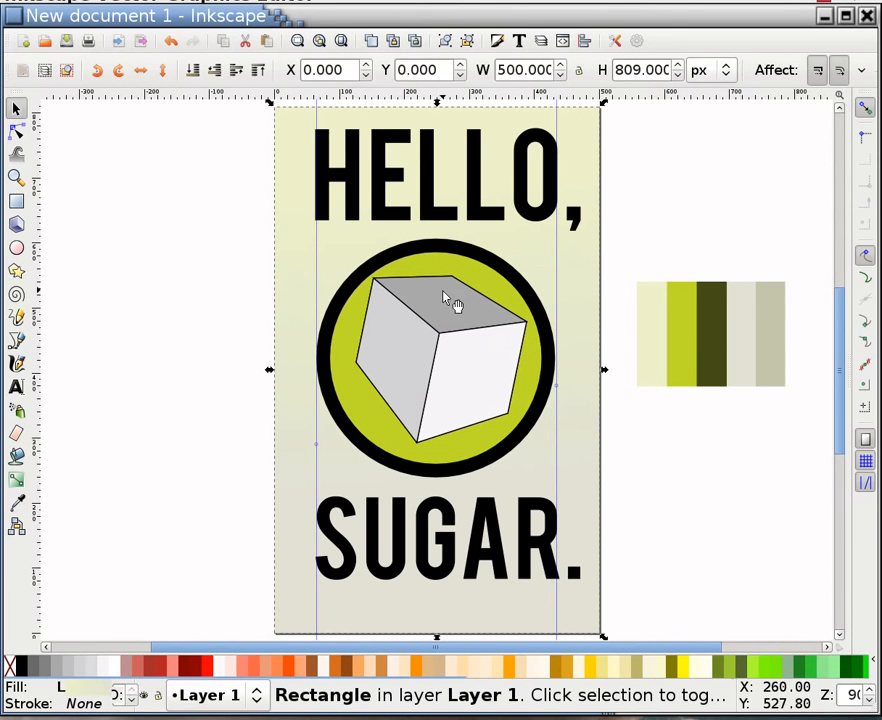
pyautogui.click(447, 298)
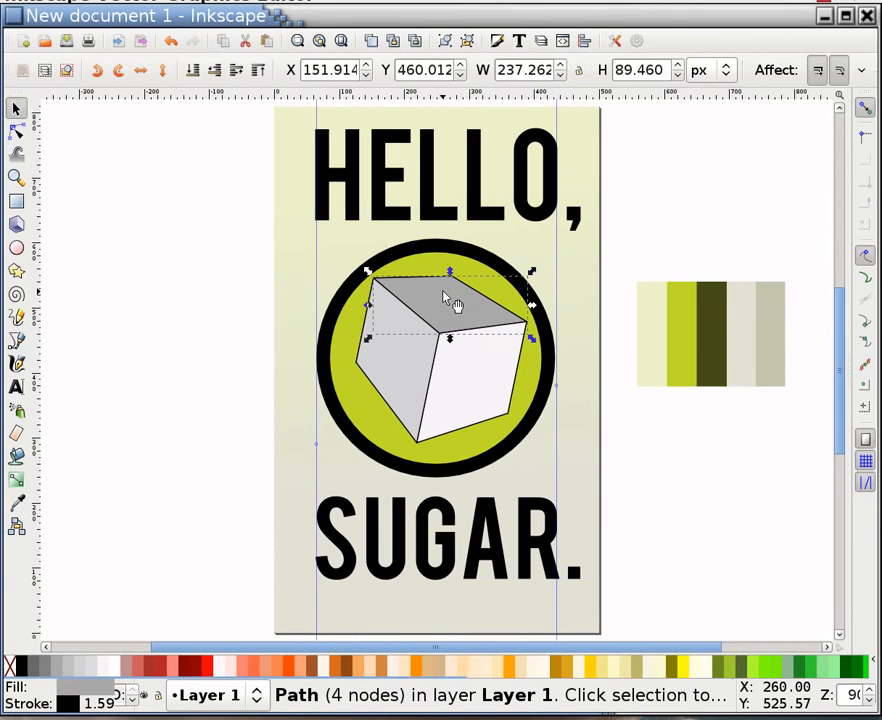
pyautogui.click(414, 361)
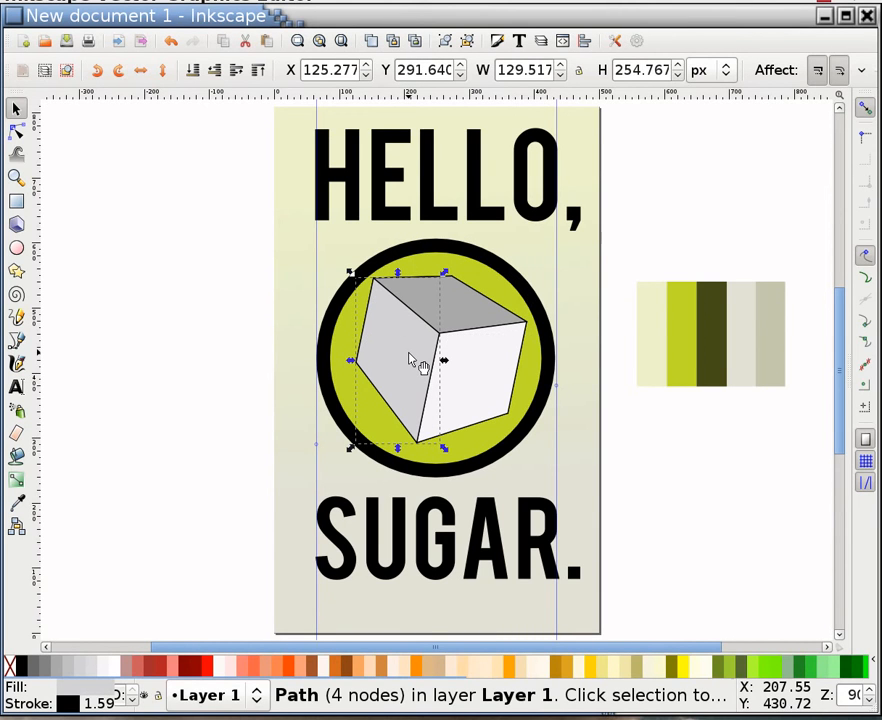
pyautogui.press('d')
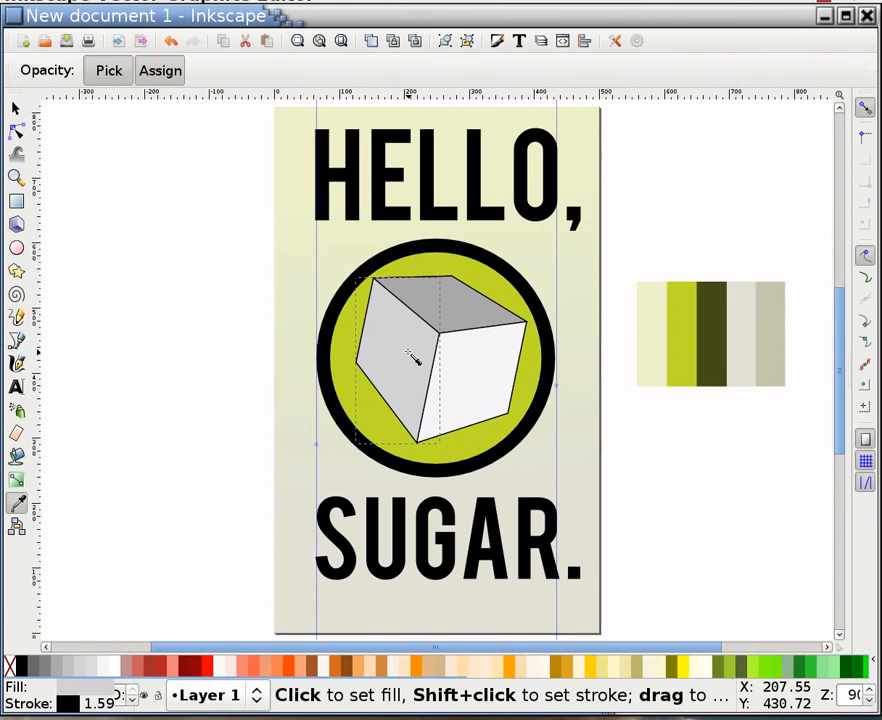
pyautogui.click(772, 353)
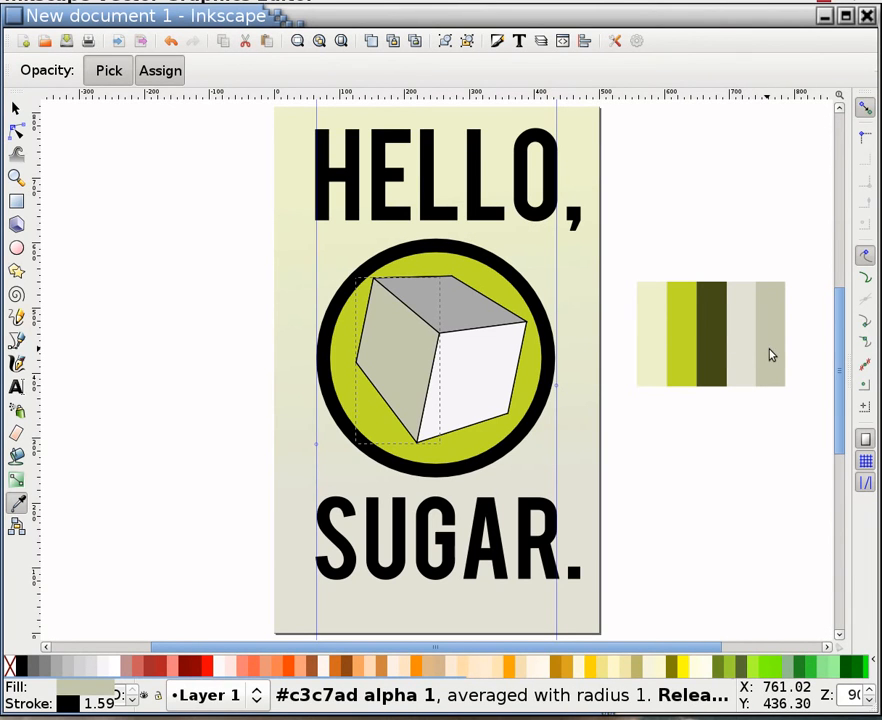
# Fill the box's right face with white, after trying the palette image's light grey #e1e3d3 and cream swatches
pyautogui.press('s')
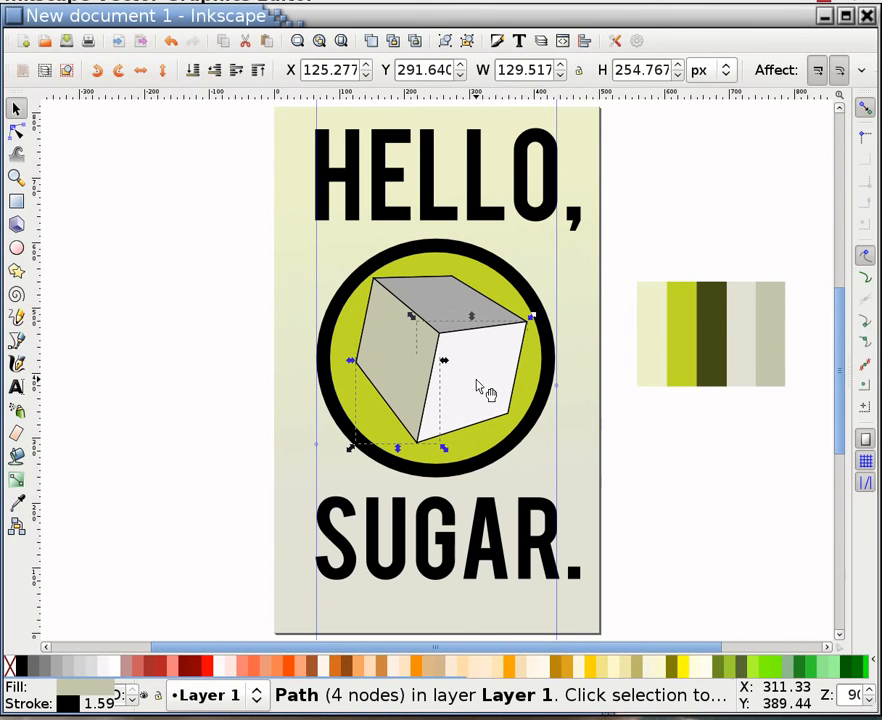
pyautogui.click(477, 385)
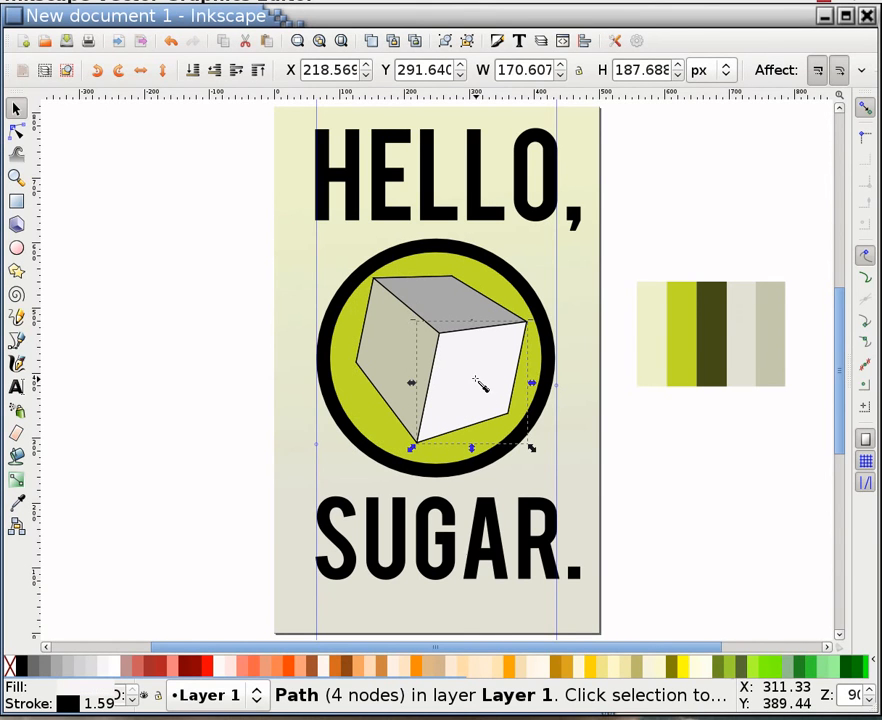
pyautogui.press('d')
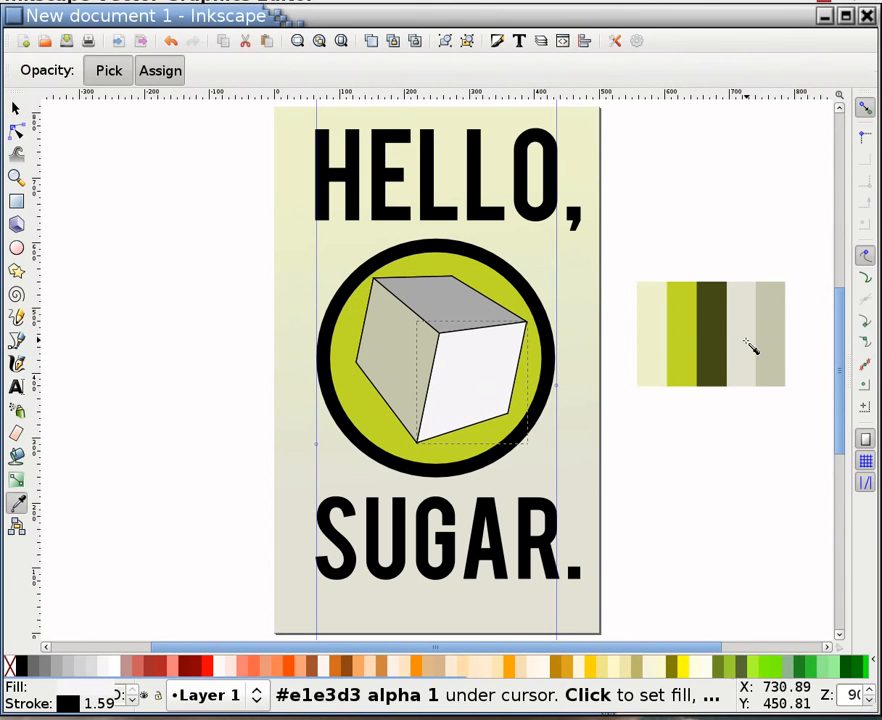
pyautogui.click(749, 347)
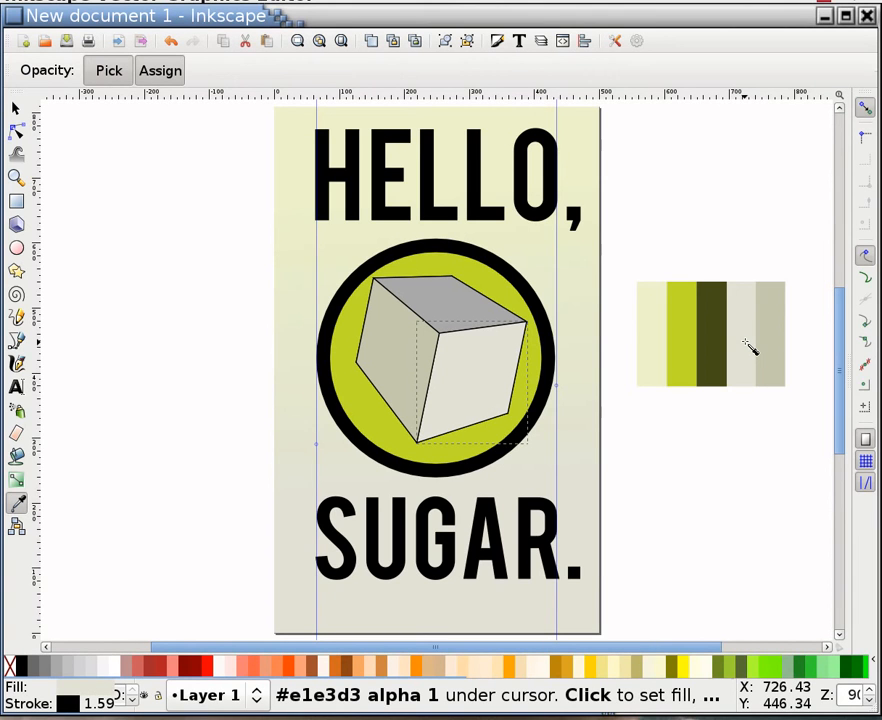
pyautogui.click(647, 345)
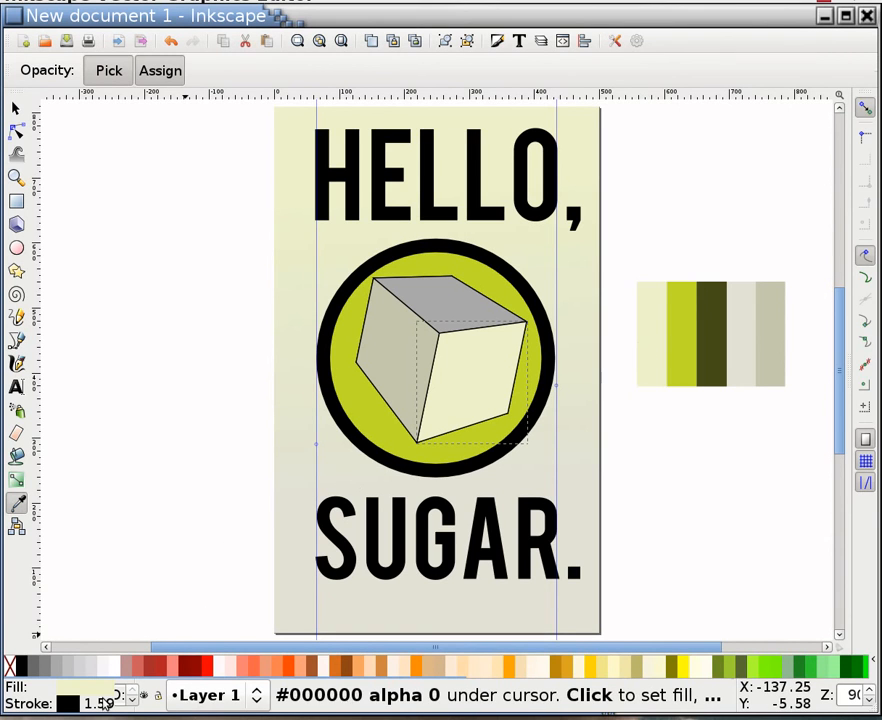
pyautogui.click(113, 668)
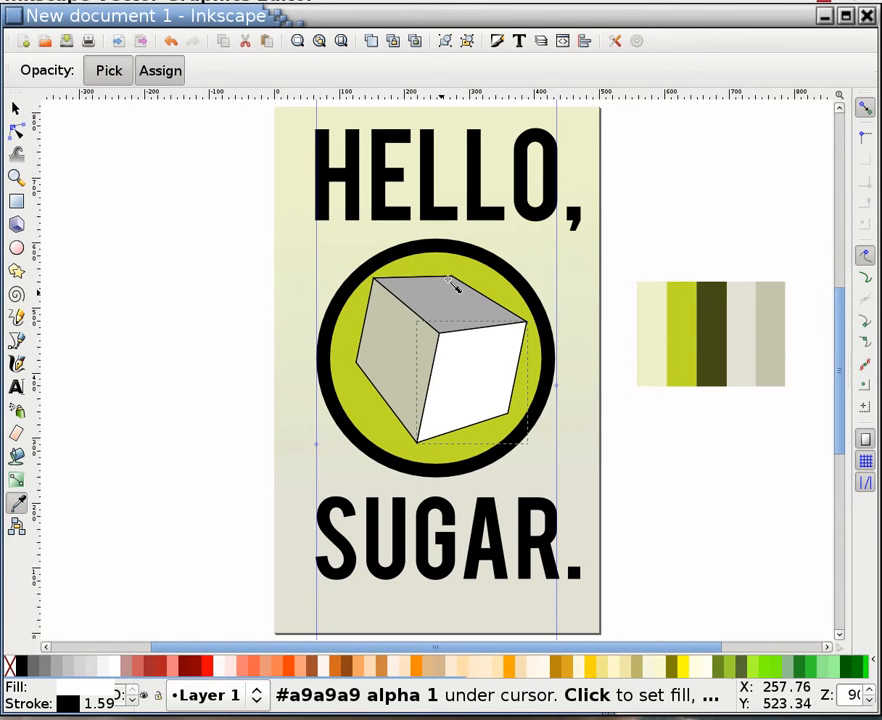
# Fill the "HELLO," and "SUGAR." text lines with the palette image's dark olive, #444d16
pyautogui.press('s')
pyautogui.click(435, 213)
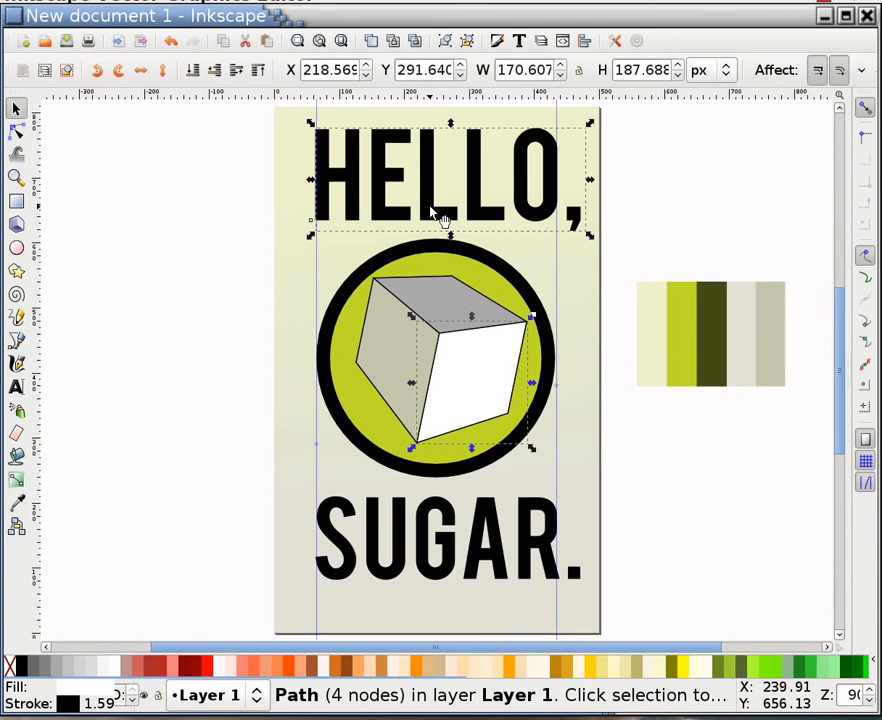
pyautogui.press('d')
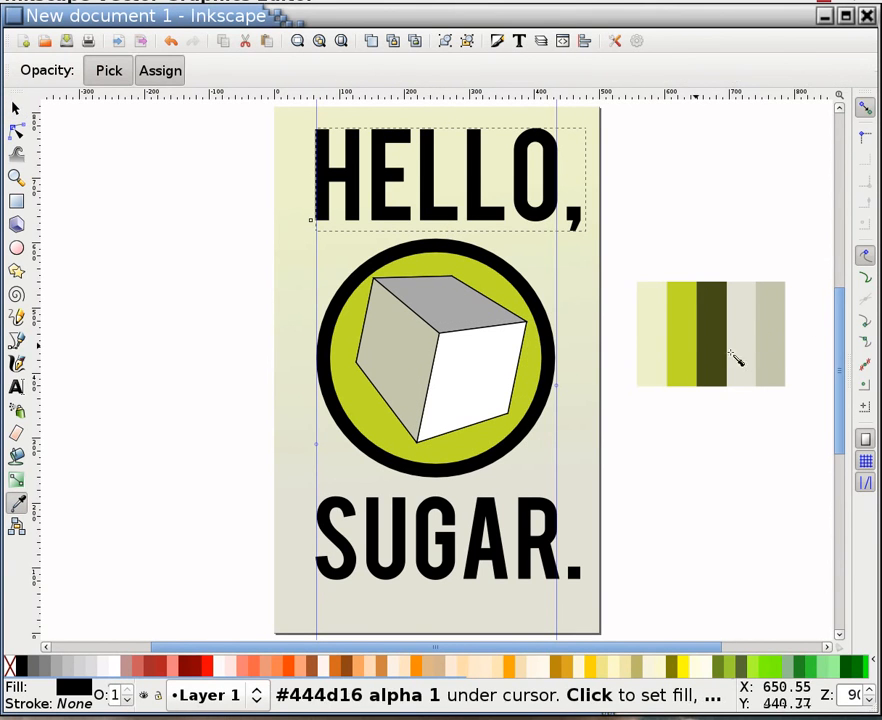
pyautogui.click(707, 368)
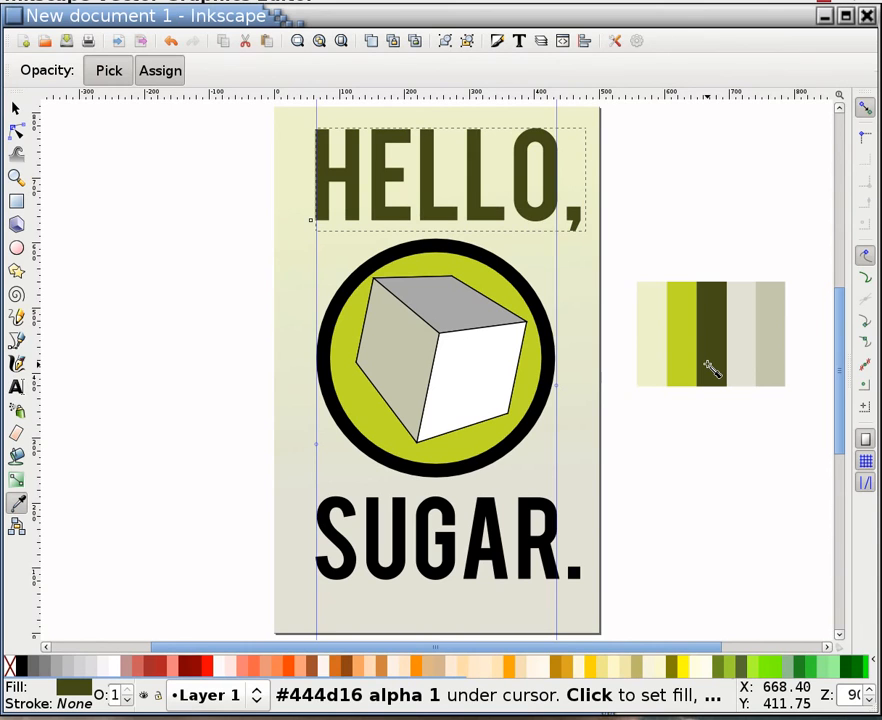
pyautogui.press('s')
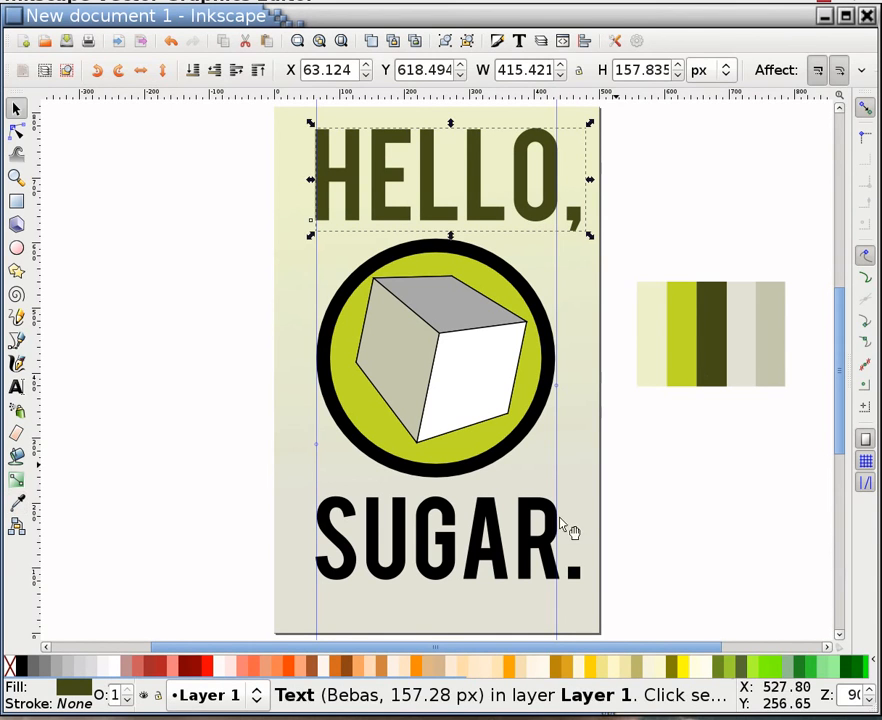
pyautogui.click(524, 558)
pyautogui.press('d')
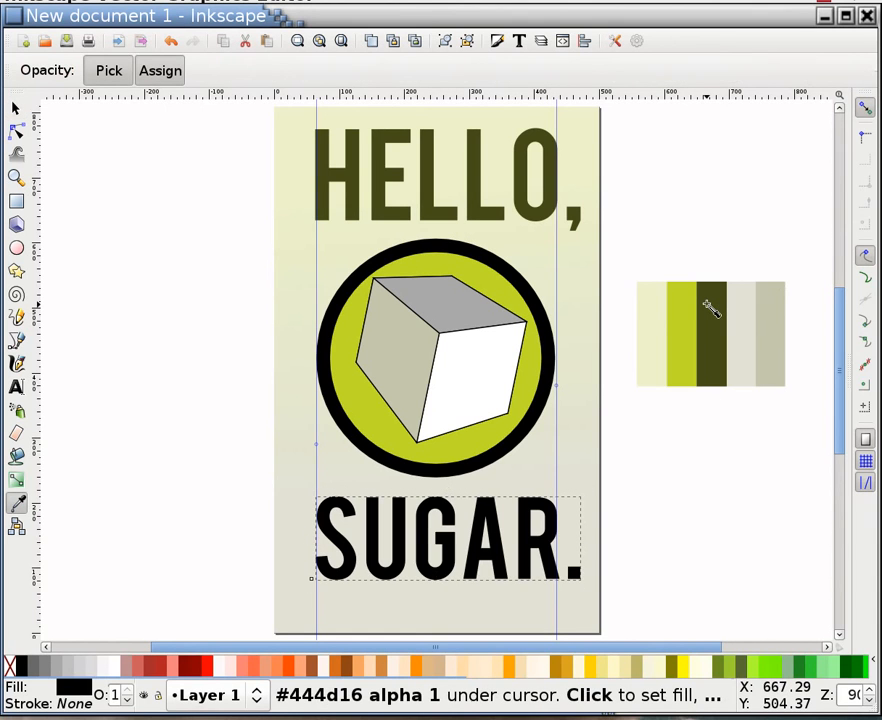
pyautogui.click(711, 310)
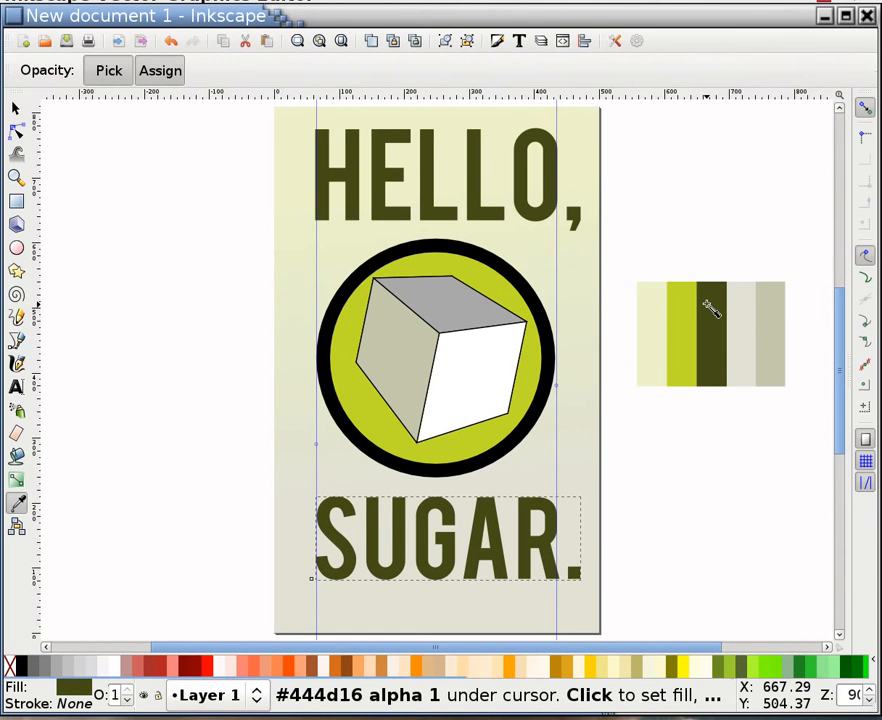
# Set the stroke colour of the circle behind the box to the palette image's dark olive, #444d16
pyautogui.press('s')
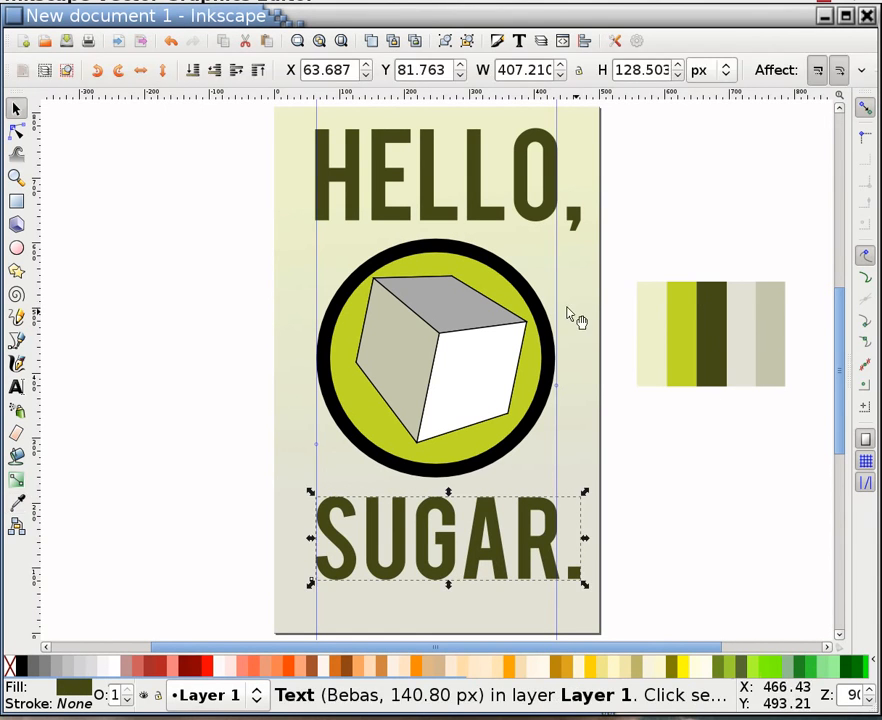
pyautogui.click(541, 323)
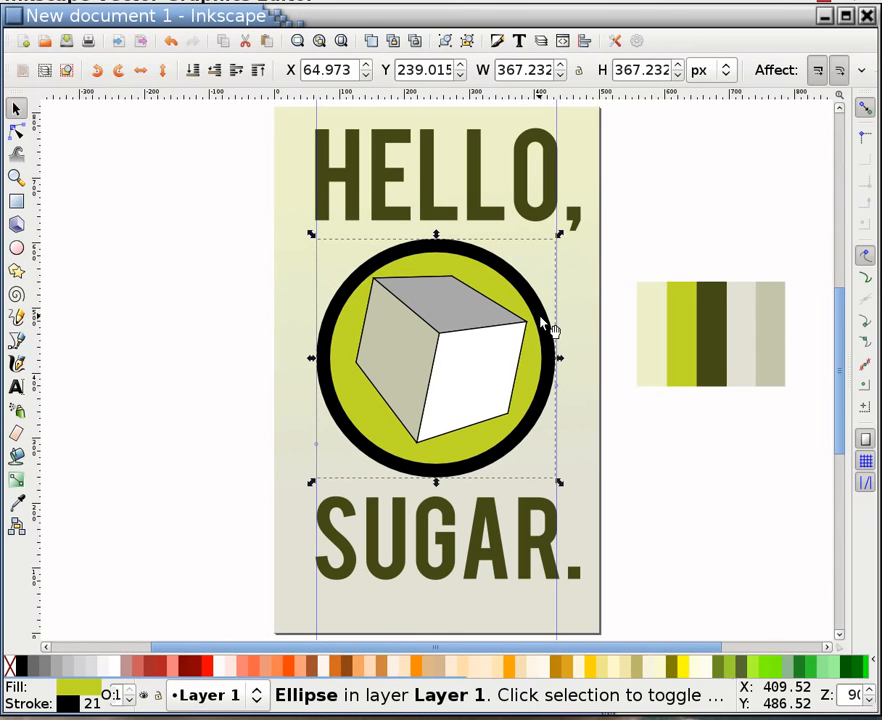
pyautogui.press('d')
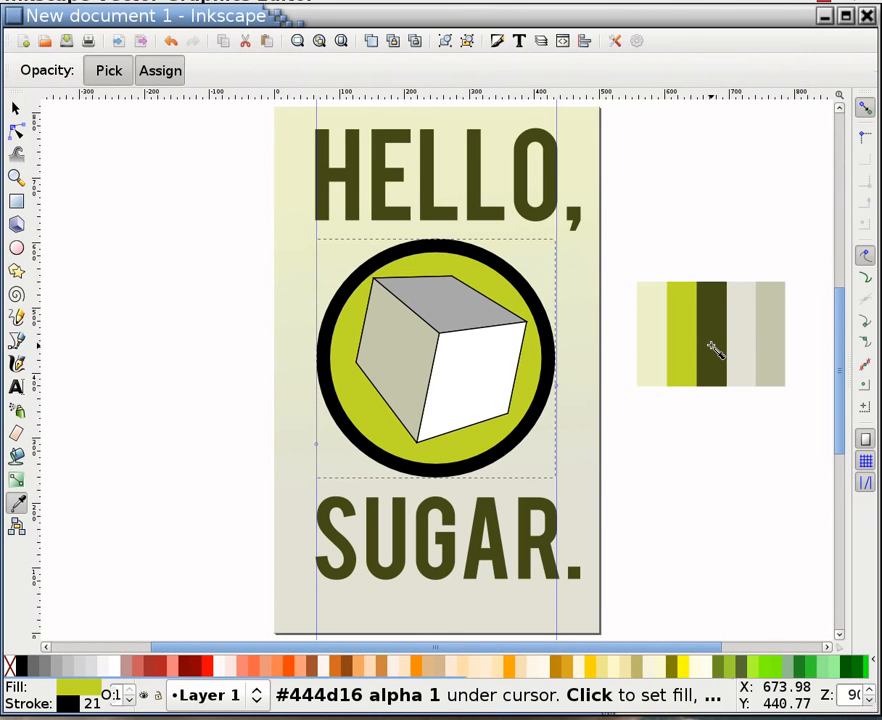
pyautogui.keyDown('shift'); pyautogui.click(714, 348); pyautogui.keyUp('shift')
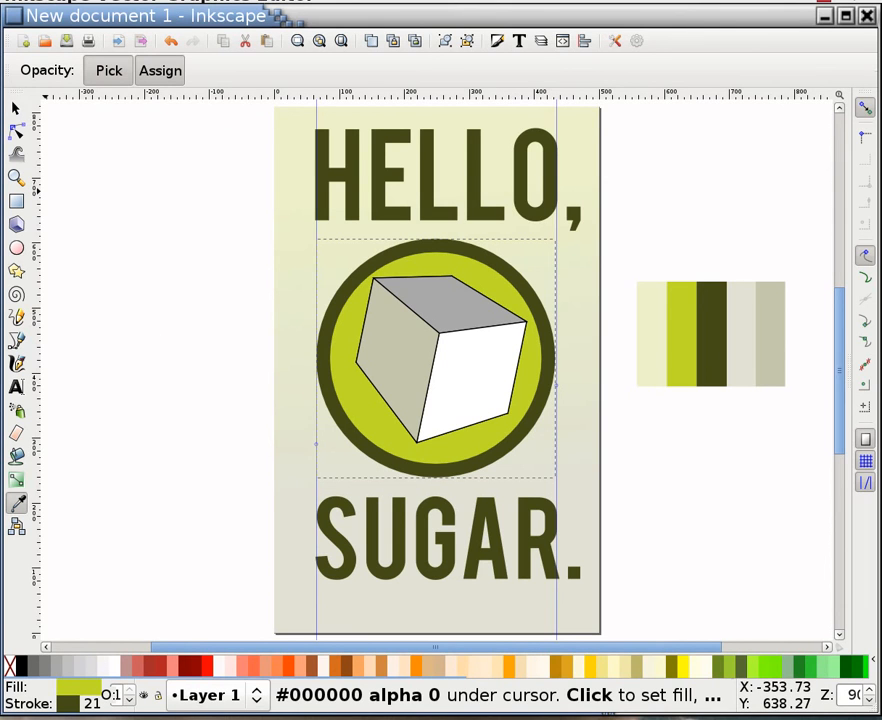
pyautogui.press('s')
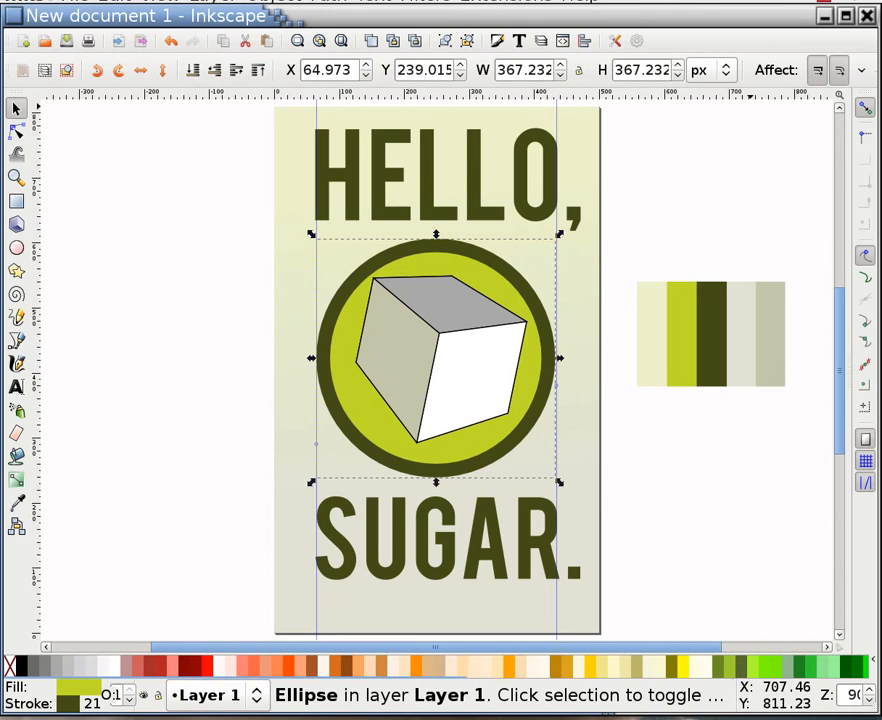
pyautogui.click(822, 1)
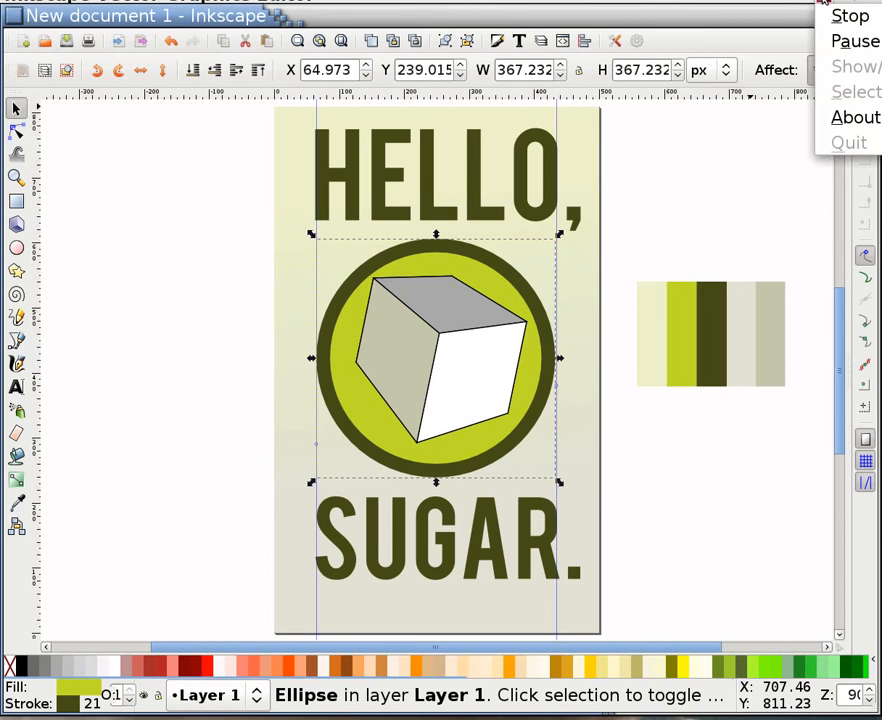